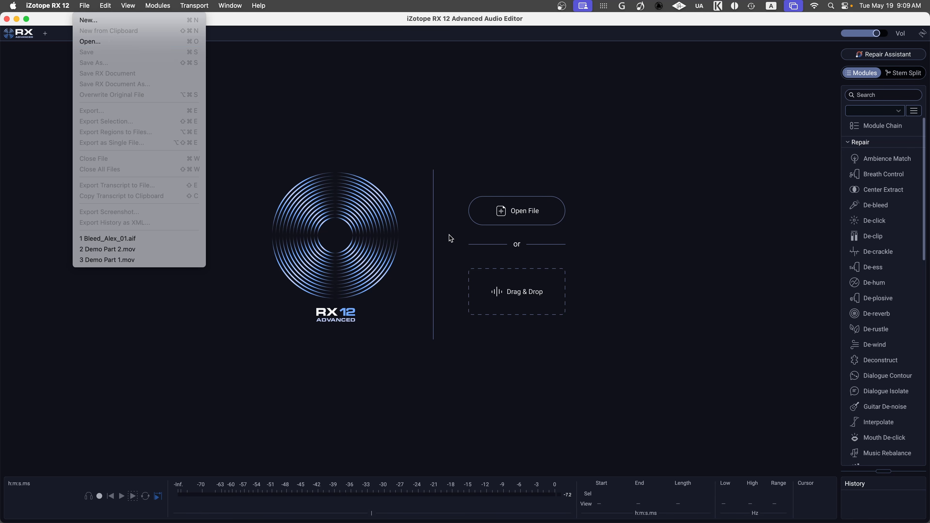
# Open Bleed_Alex_01.aif from the RX folder in Finder in the audio editor.
pyautogui.moveTo(230, 506)
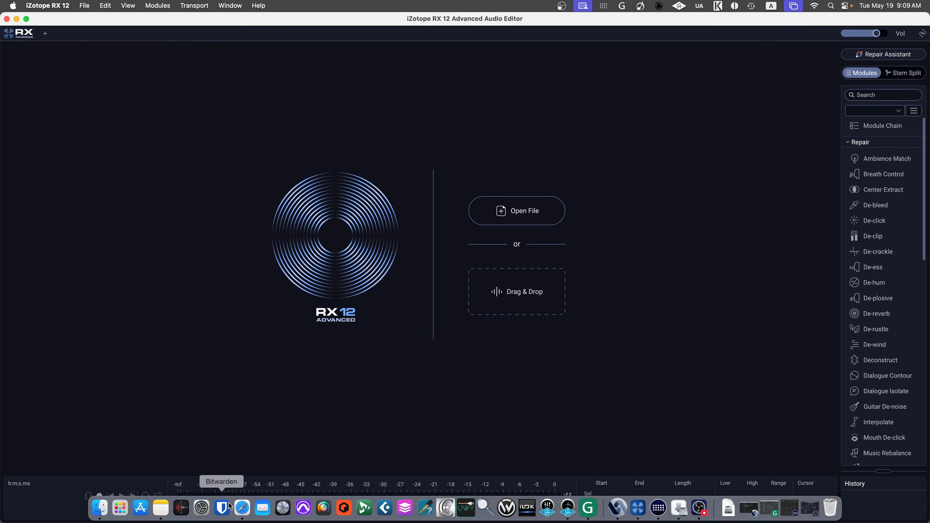
pyautogui.click(100, 508)
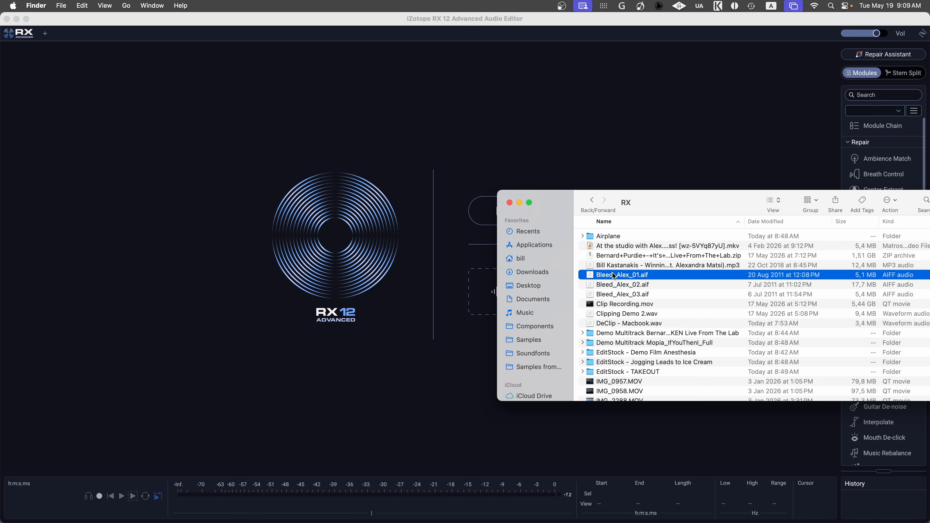
pyautogui.moveTo(359, 236); pyautogui.dragTo(358, 235)
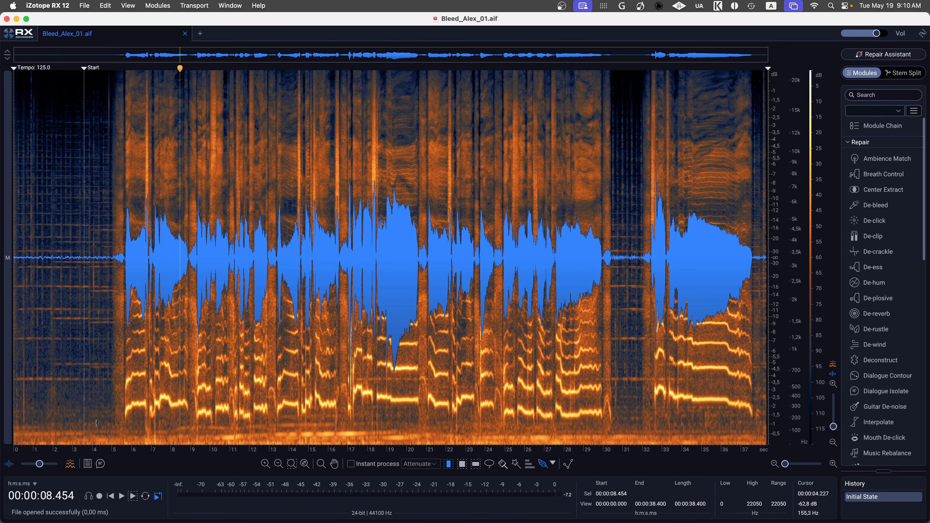
# Show the file as a waveform only, and switch the display fully to the spectrogram.
pyautogui.moveTo(40, 470); pyautogui.dragTo(20, 470)
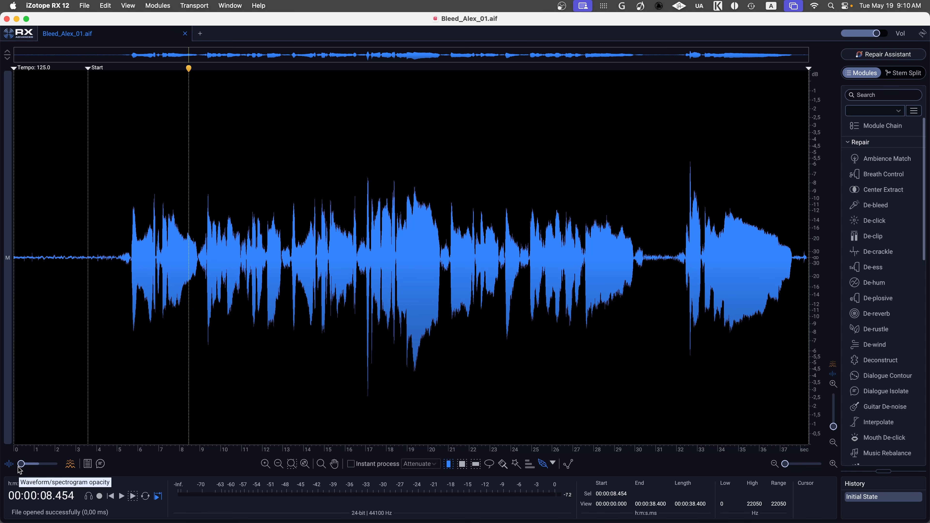
pyautogui.moveTo(21, 470); pyautogui.dragTo(70, 466)
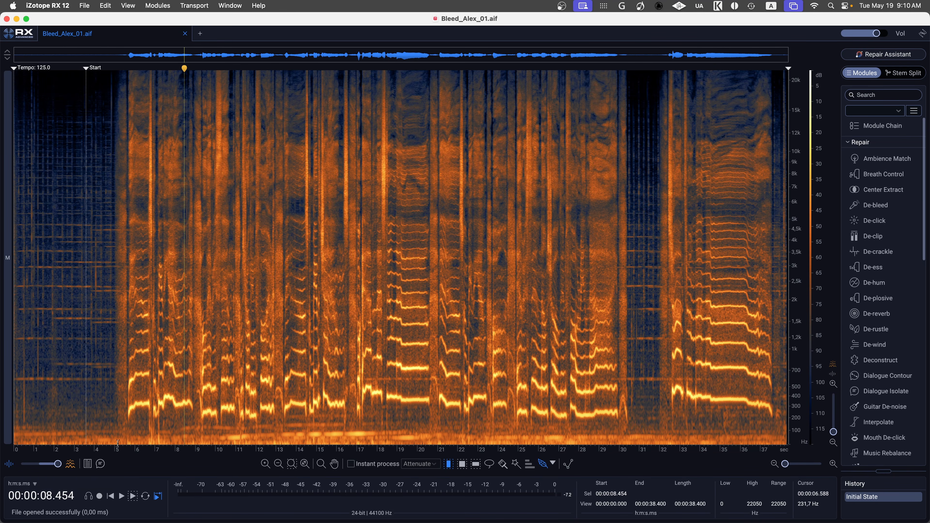
pyautogui.moveTo(54, 467)
pyautogui.mouseDown()
pyautogui.moveTo(41, 467)
pyautogui.moveTo(51, 467)
pyautogui.mouseUp()
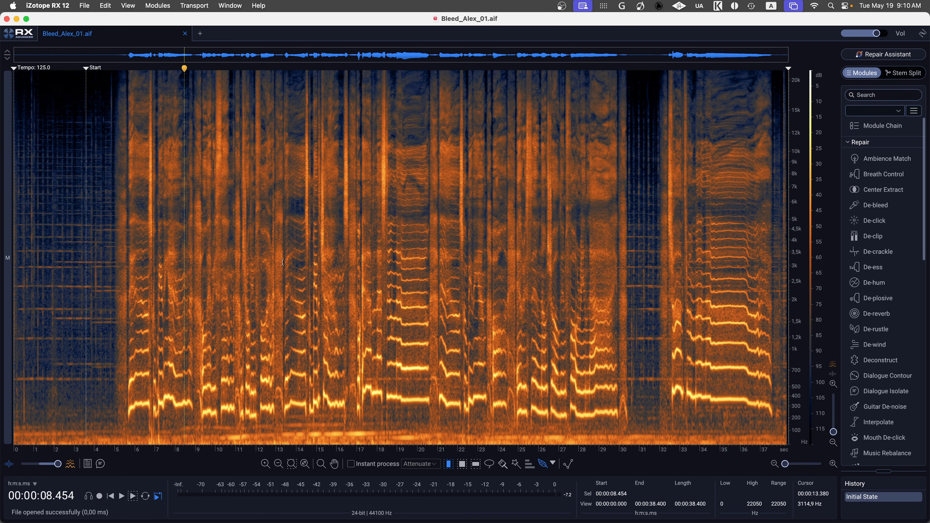
# Listen to the vocal recording from several playback positions, including 6 s.
pyautogui.click(279, 267)
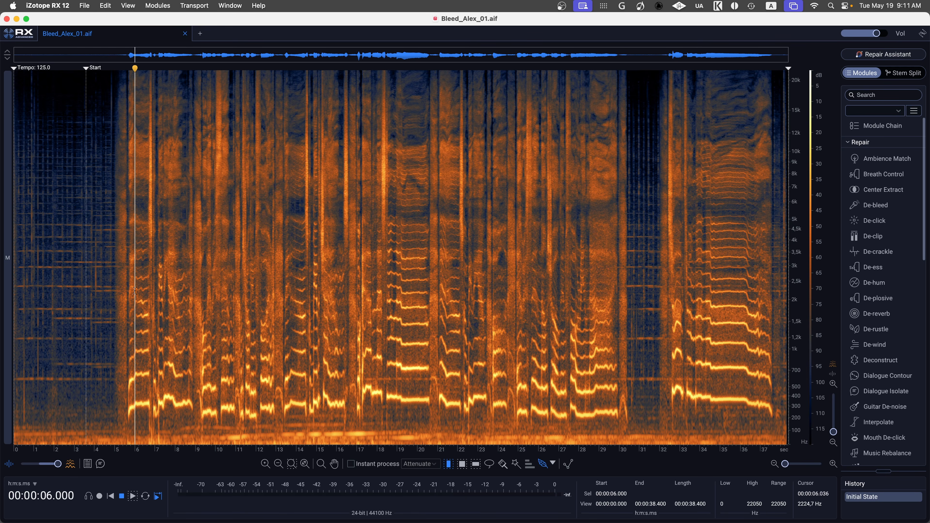
pyautogui.press('space')
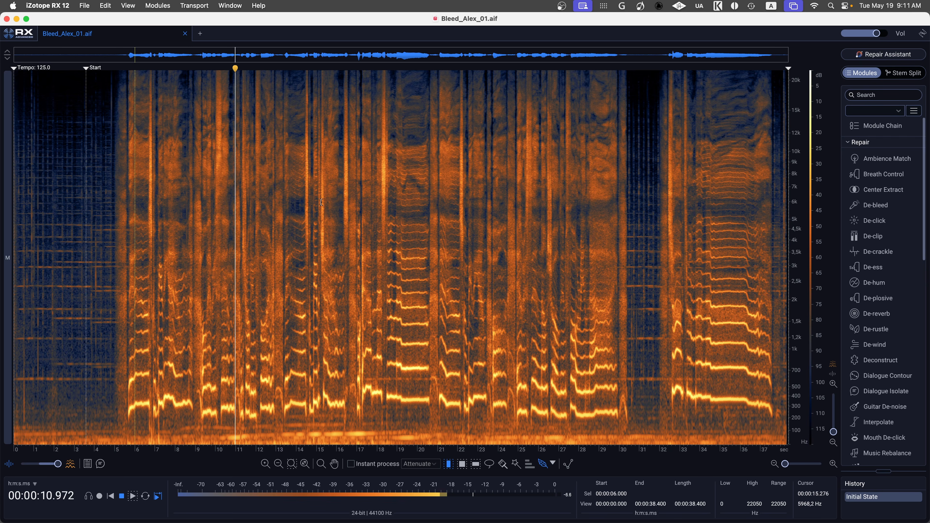
pyautogui.press('space')
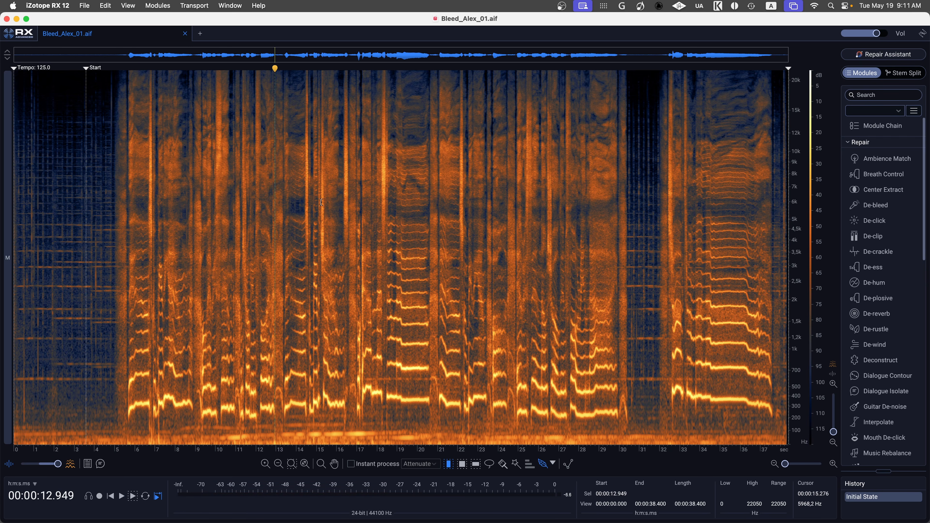
pyautogui.click(277, 328)
pyautogui.press('space')
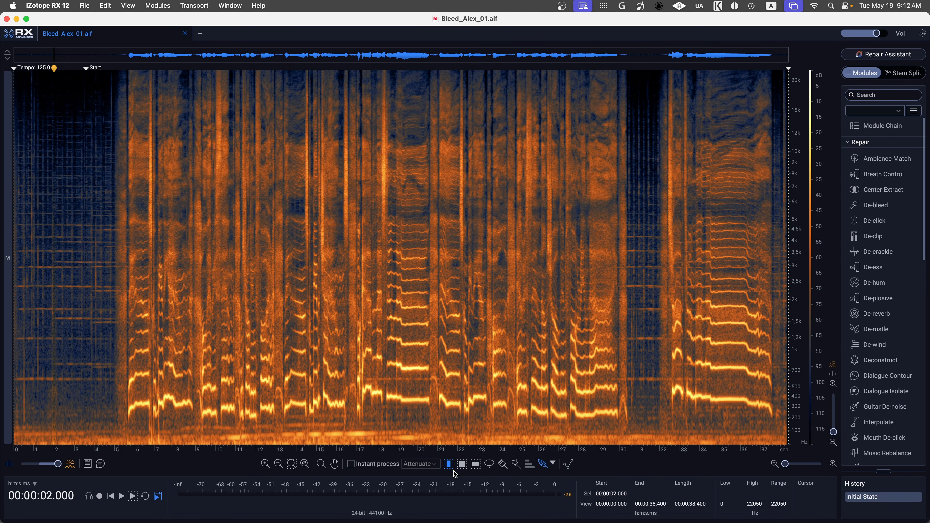
# Select the time range from 11 to 14 s, play it and clear the selection.
pyautogui.moveTo(235, 295)
pyautogui.mouseDown()
pyautogui.moveTo(528, 296)
pyautogui.moveTo(295, 297)
pyautogui.mouseUp()
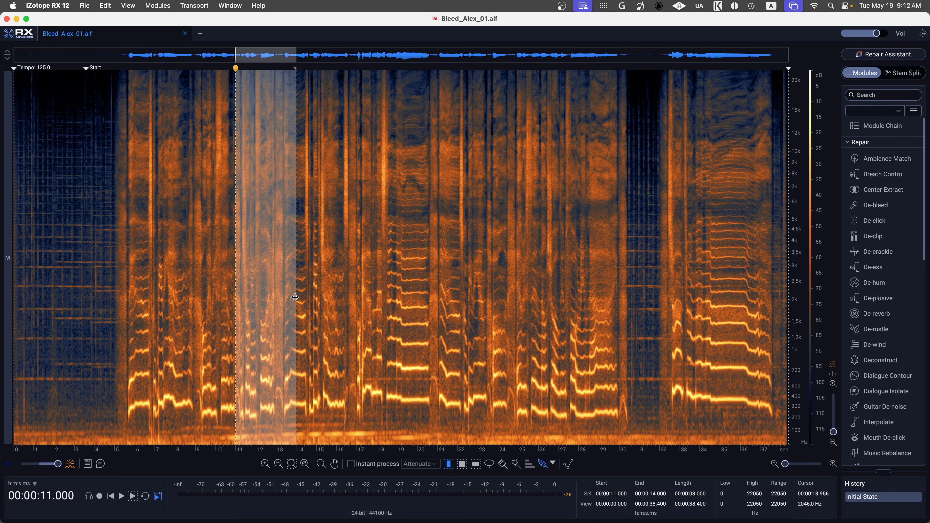
pyautogui.press('space')
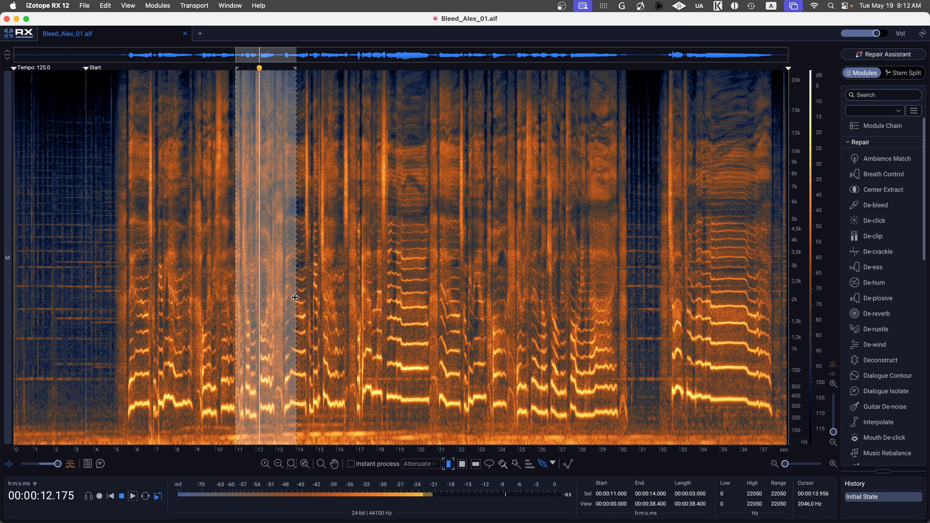
pyautogui.click(359, 329)
# Select a frequency band from about 5.5 to 8.7 kHz across the whole file and play only that band.
pyautogui.press('f')
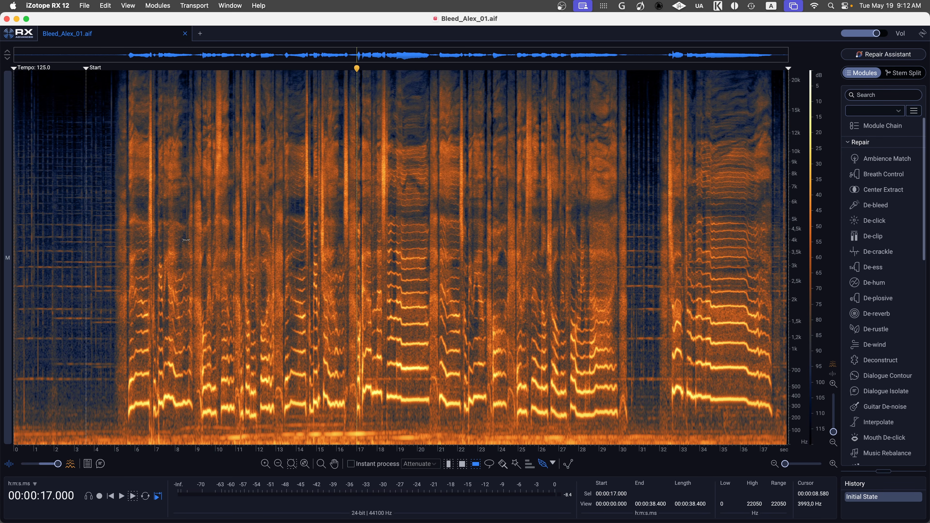
pyautogui.moveTo(144, 151); pyautogui.dragTo(144, 203)
pyautogui.moveTo(240, 205); pyautogui.dragTo(240, 212)
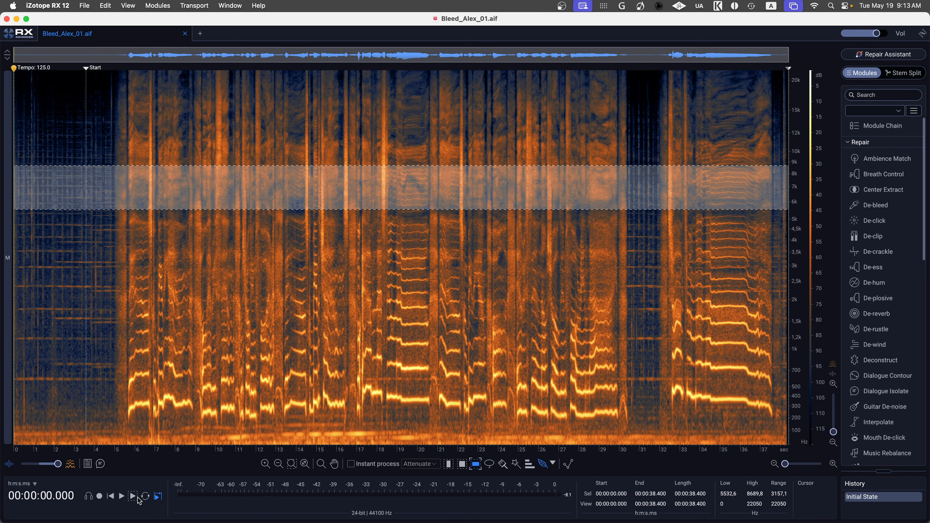
pyautogui.click(133, 496)
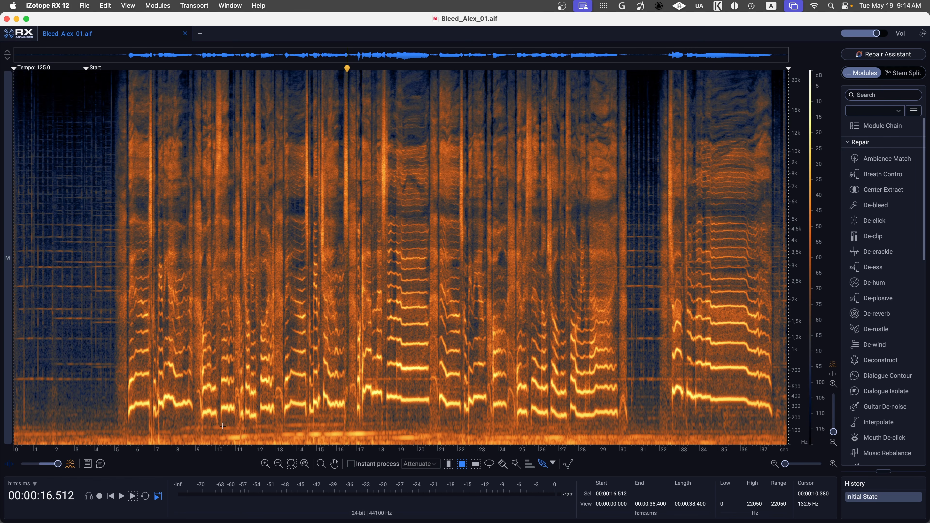
# Select the time-frequency region from about 10.2 to 21.5 s, covering everything below about 151 Hz.
pyautogui.moveTo(223, 427); pyautogui.dragTo(280, 441)
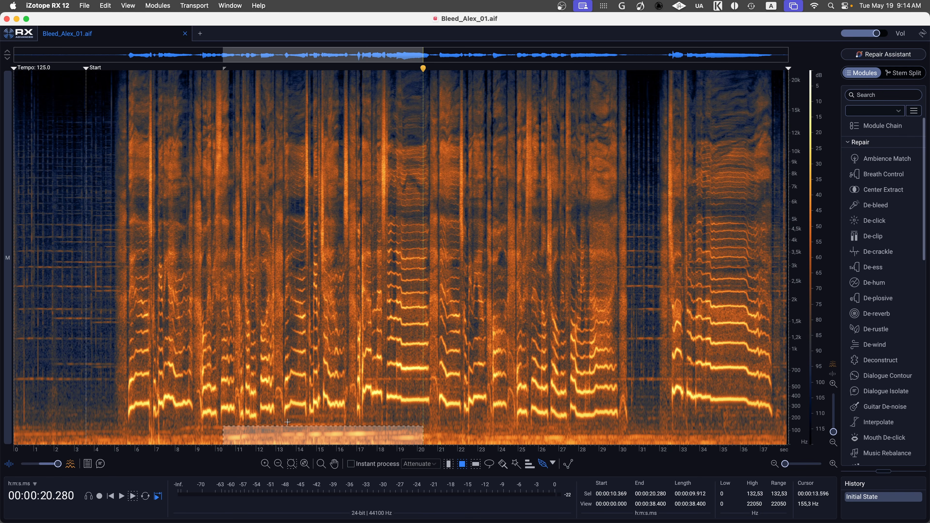
pyautogui.click(266, 413)
pyautogui.moveTo(220, 423); pyautogui.dragTo(425, 449)
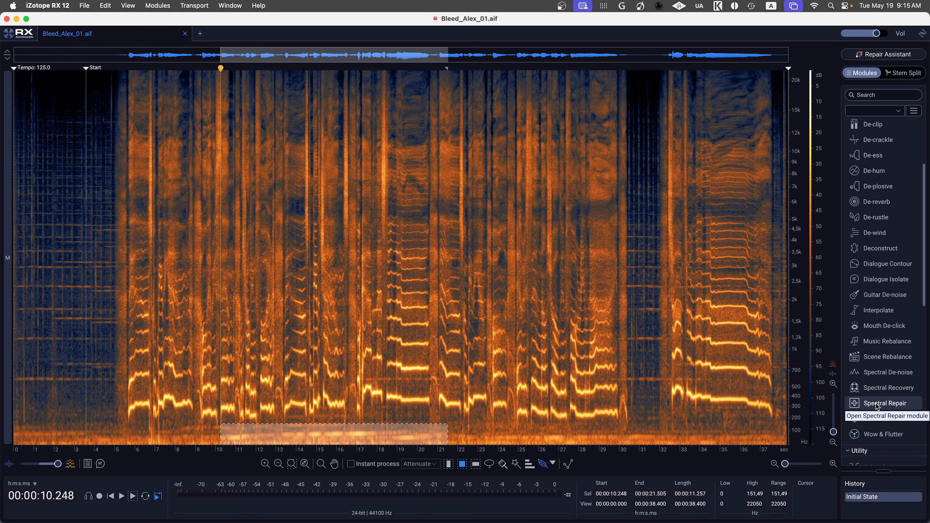
# Open the Spectral Repair module, look through its Partials + Noise mode and set it to Replace.
pyautogui.click(878, 407)
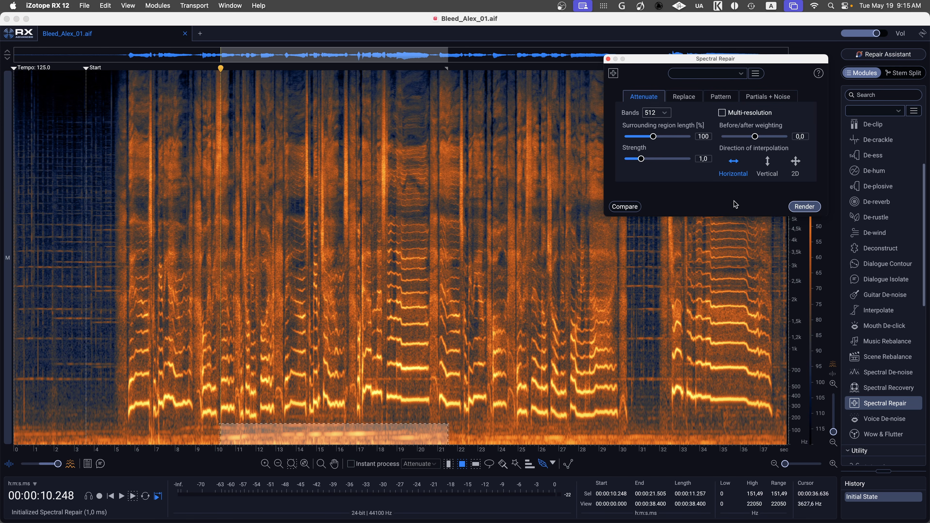
pyautogui.moveTo(675, 65); pyautogui.dragTo(500, 142)
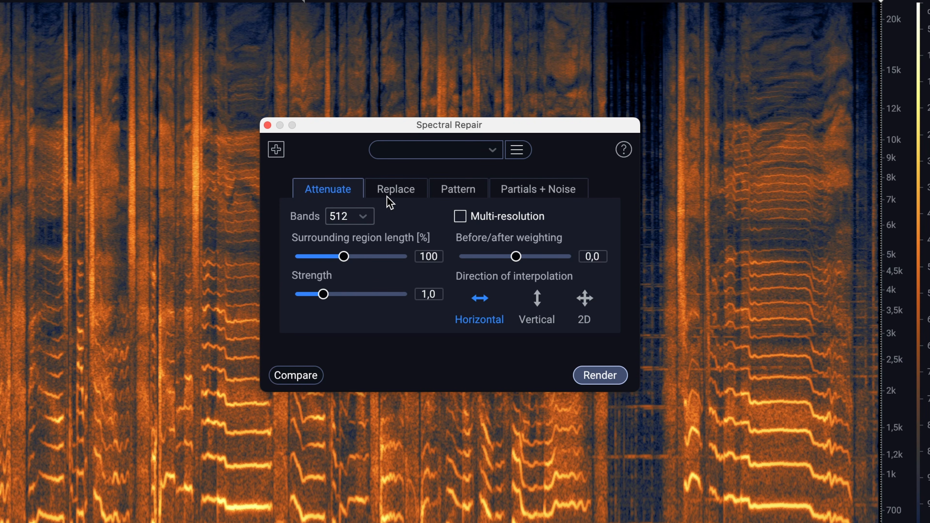
pyautogui.click(392, 198)
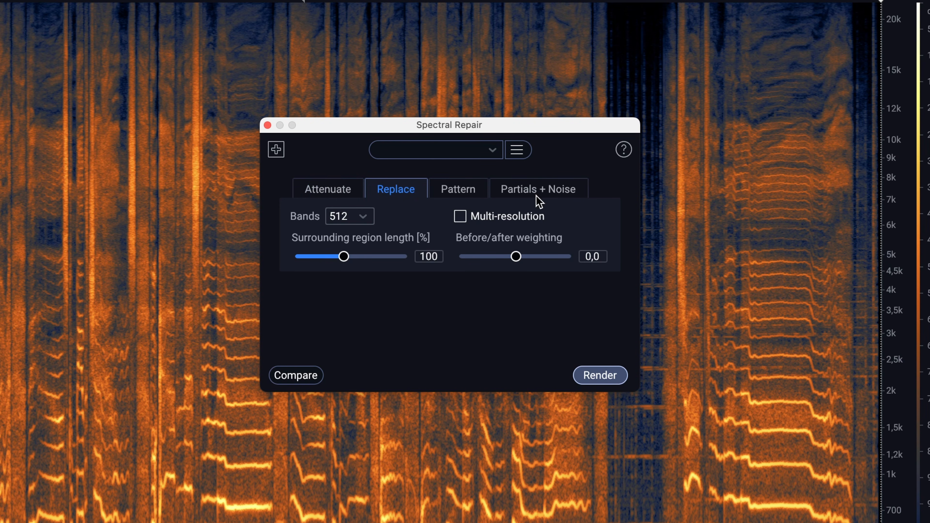
pyautogui.click(538, 191)
pyautogui.click(392, 197)
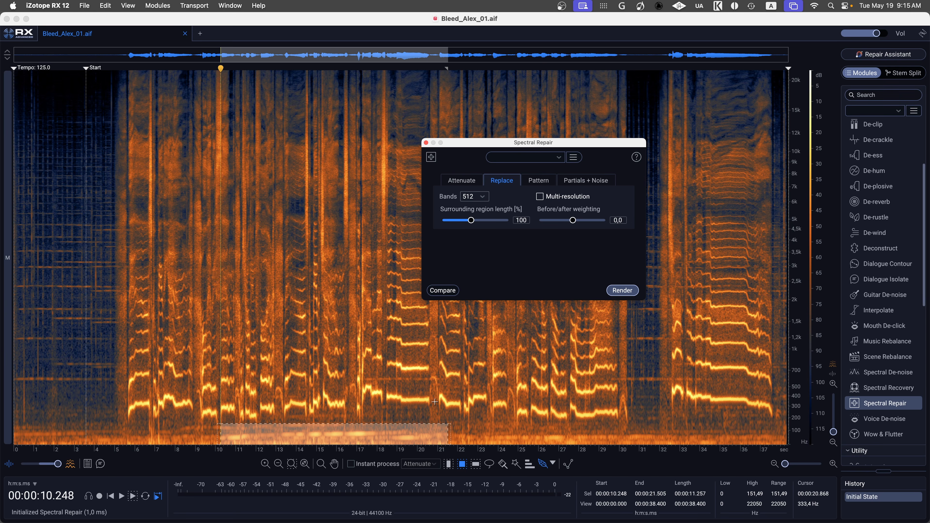
# Add the current Replace settings to the comparison list and switch between Original audio and Spectral Repair: Settings 1.
pyautogui.click(447, 293)
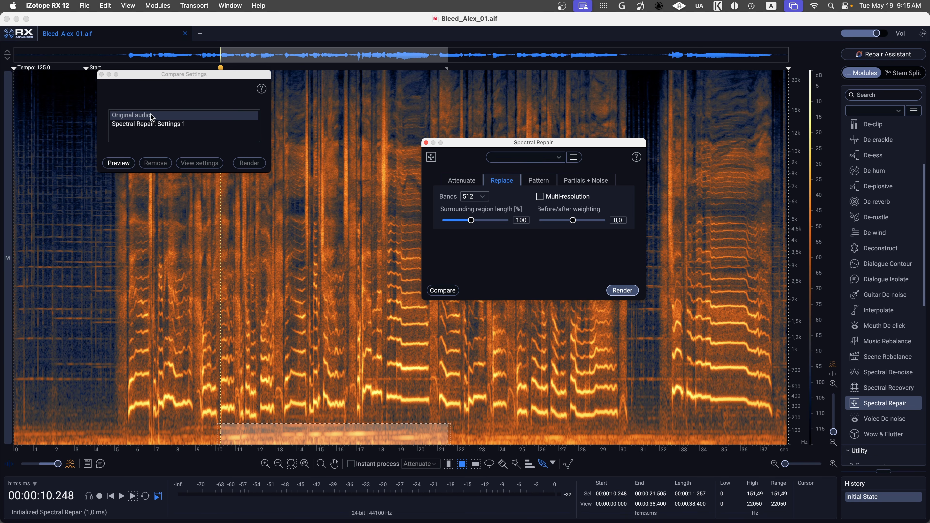
pyautogui.click(147, 124)
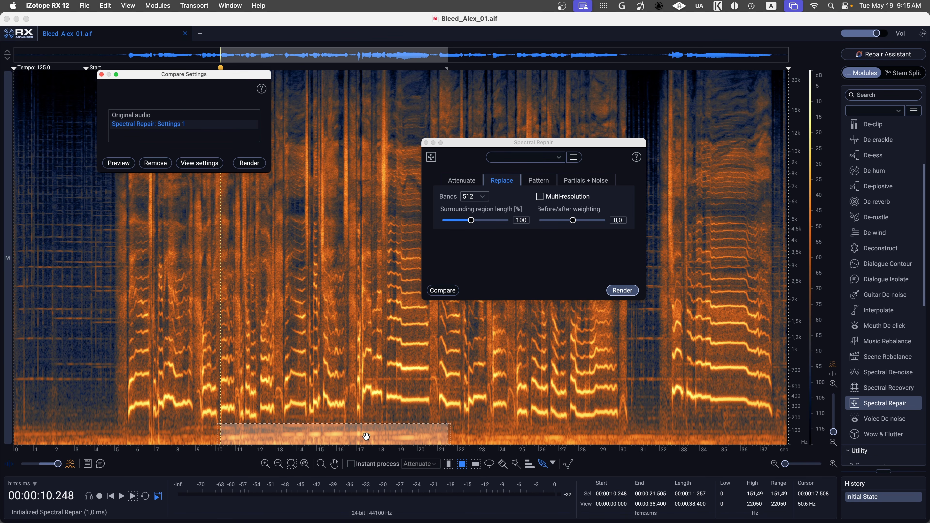
pyautogui.click(166, 115)
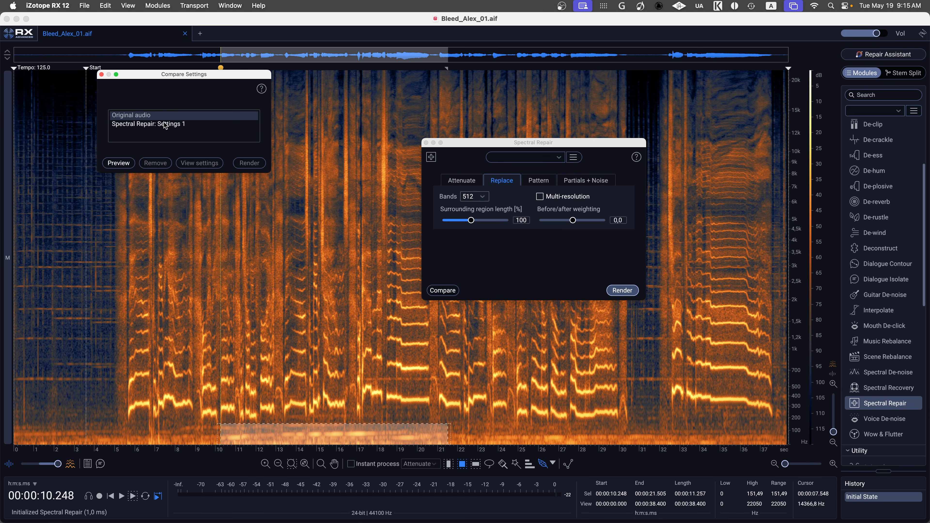
pyautogui.click(165, 125)
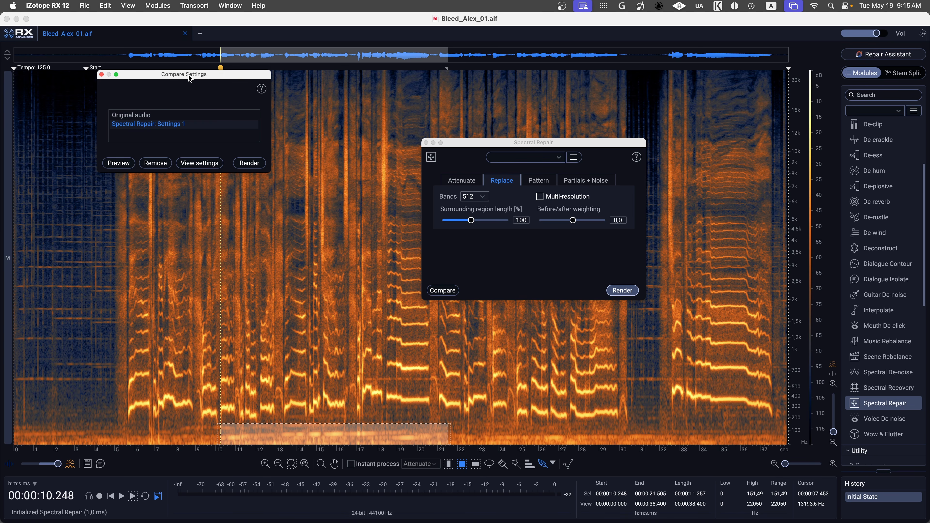
pyautogui.moveTo(190, 78); pyautogui.dragTo(276, 179)
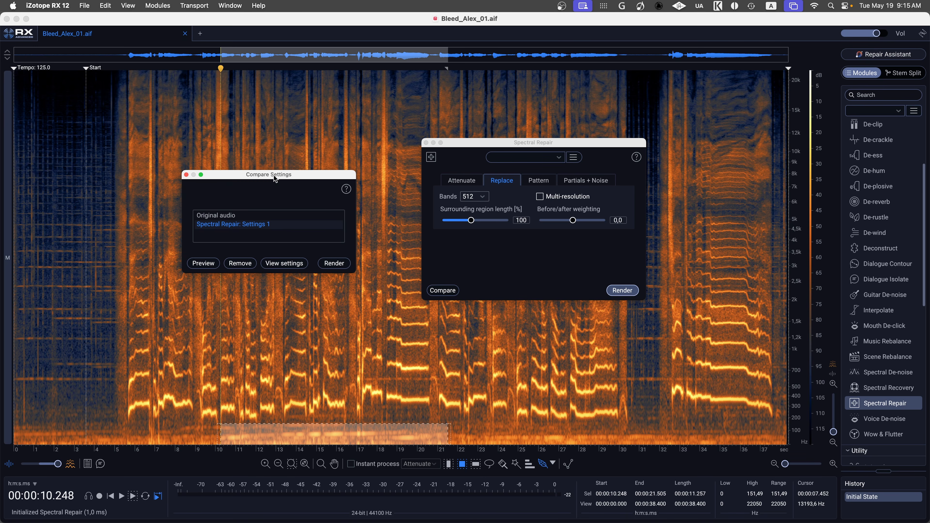
# Preview the selection as Original audio and with Spectral Repair: Settings 1.
pyautogui.click(226, 217)
pyautogui.click(201, 263)
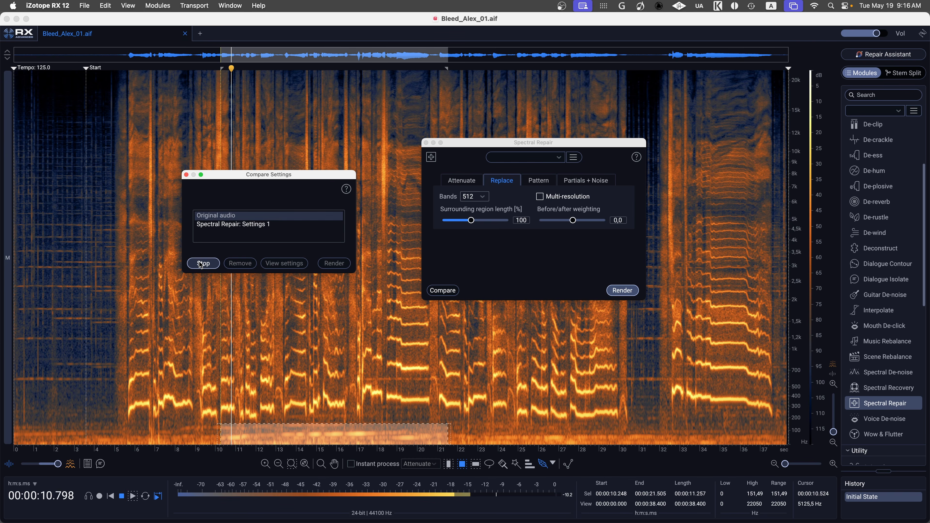
pyautogui.click(200, 263)
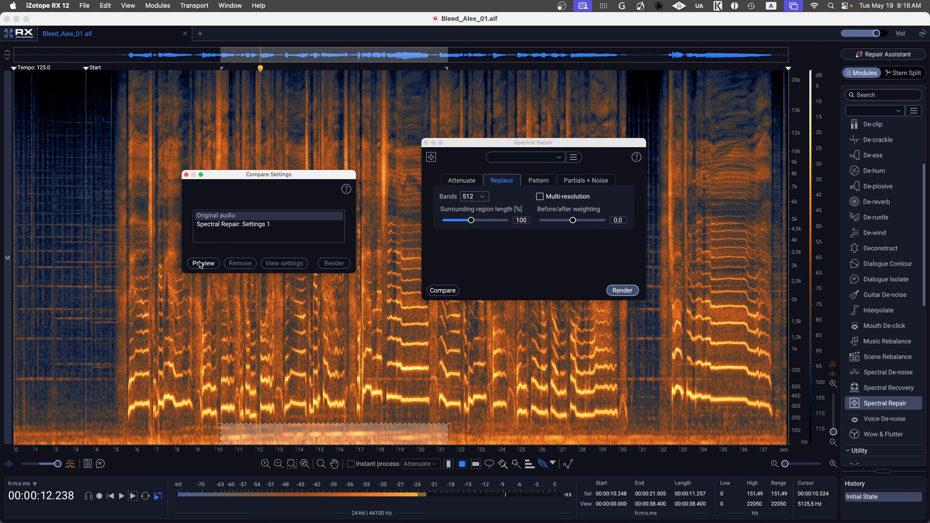
pyautogui.click(249, 228)
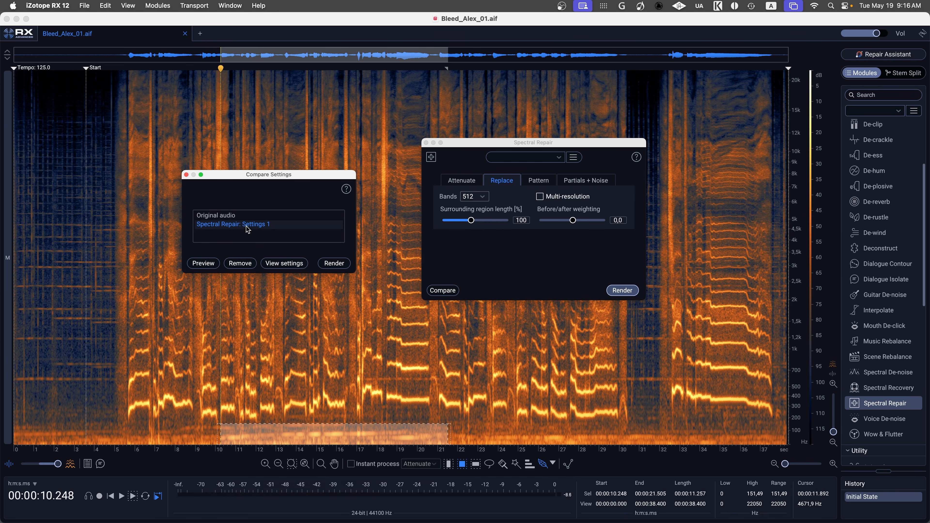
pyautogui.click(199, 266)
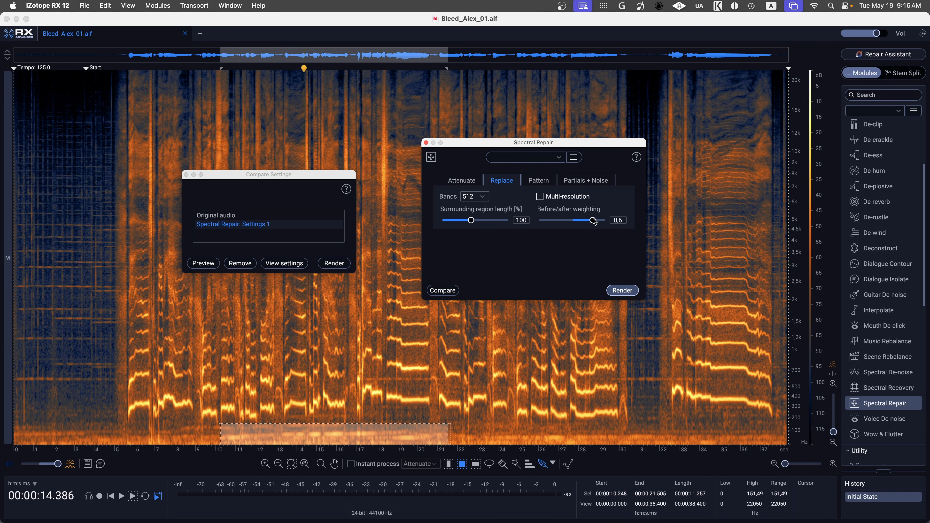
# Add the Replace setup with a before/after weighting of 0.6 to the comparison list and select Spectral Repair: Settings 2.
pyautogui.click(445, 291)
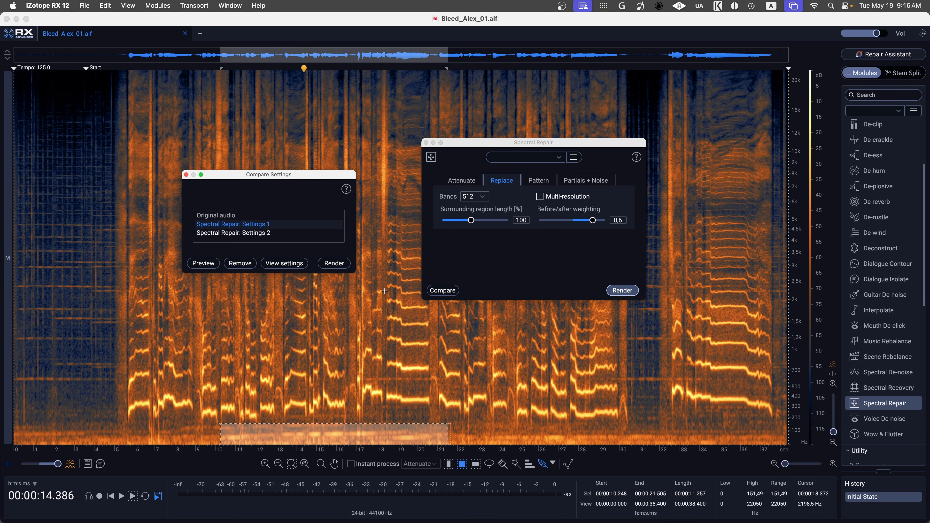
pyautogui.click(280, 234)
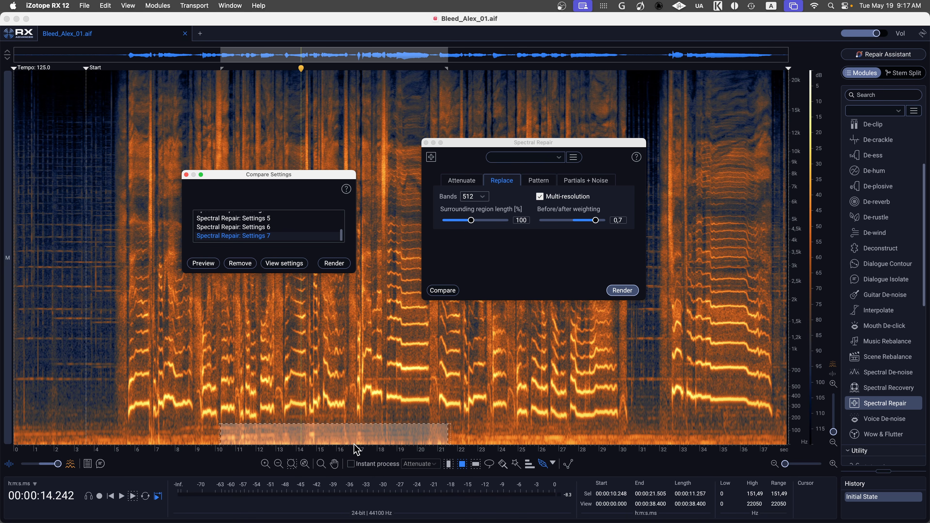
# Play the selection with Spectral Repair: Settings 7 and compare it with Original audio.
pyautogui.press('space')
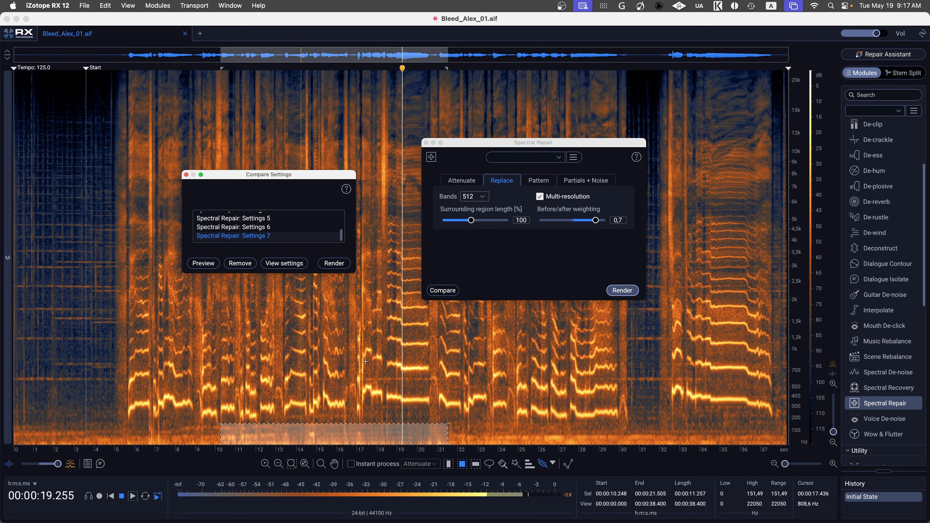
pyautogui.press('space')
pyautogui.scroll(5, 278, 227)
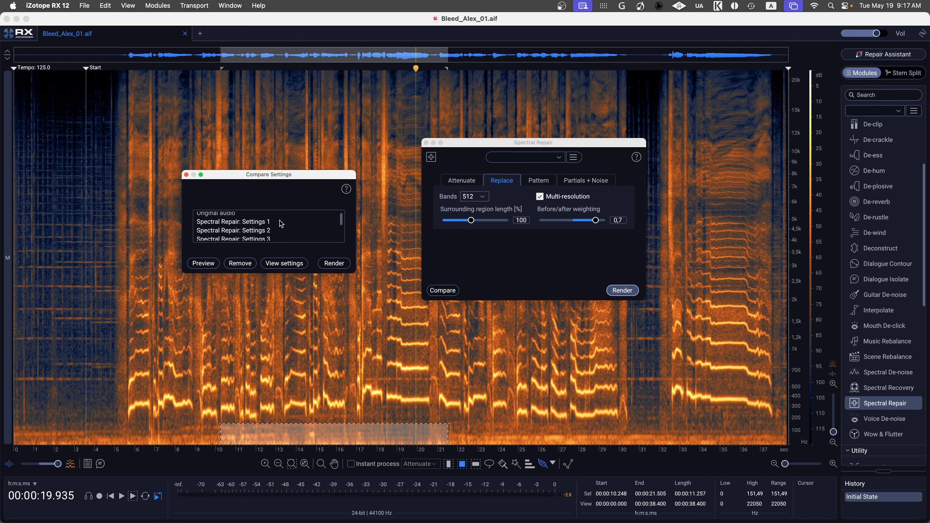
pyautogui.click(279, 216)
pyautogui.press('space')
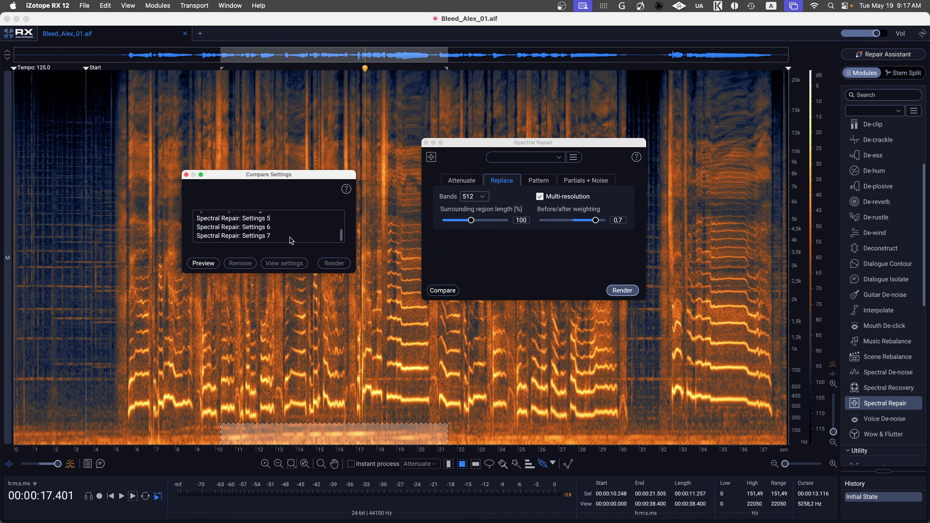
# Load and play Spectral Repair: Settings 7 from the comparison list, and render it on the low-frequency selection.
pyautogui.click(290, 237)
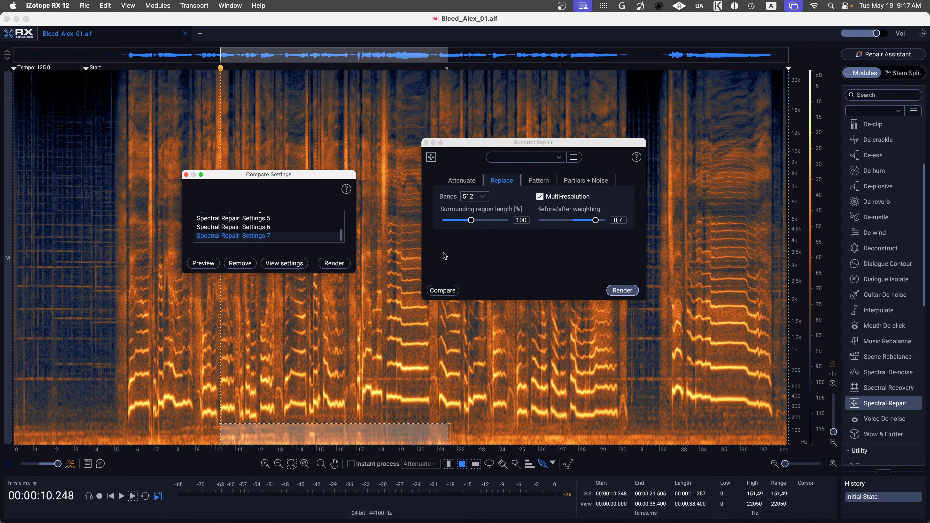
pyautogui.click(281, 265)
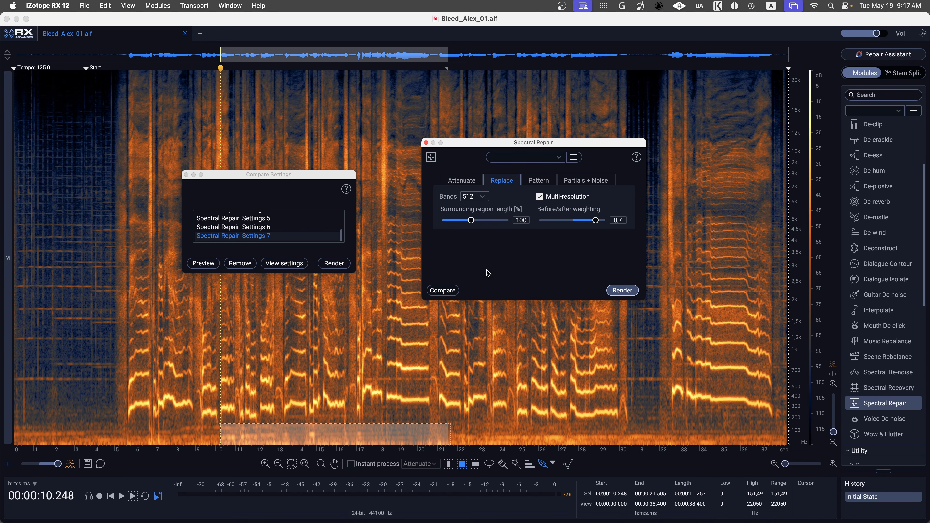
pyautogui.press('space')
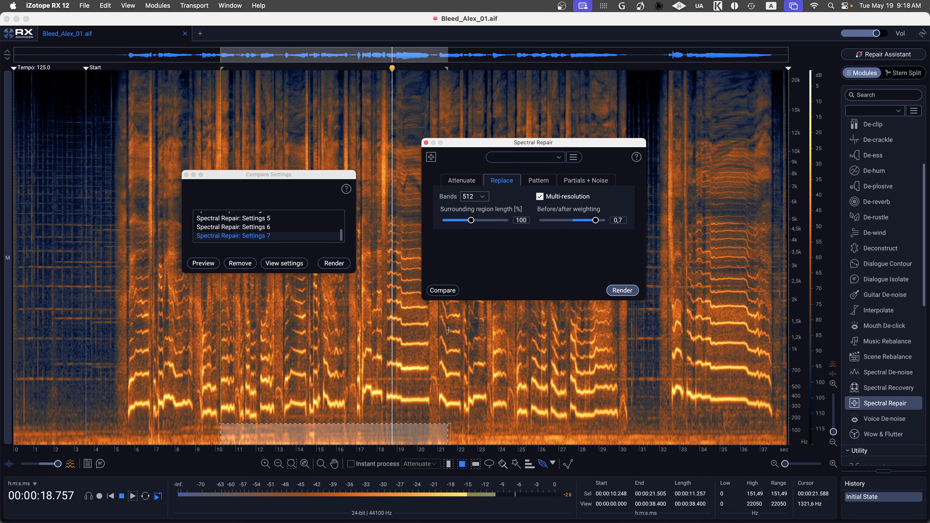
pyautogui.press('space')
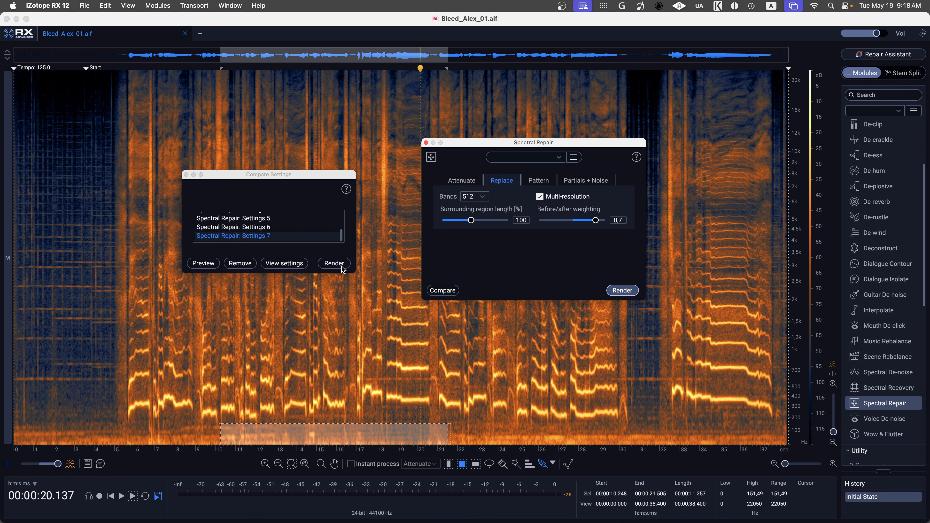
pyautogui.click(337, 278)
# Select the low-frequency spot at about 14.5 to 15.0 s and render Spectral Repair: Settings 1 on it.
pyautogui.click(303, 449)
pyautogui.moveTo(307, 428); pyautogui.dragTo(314, 437)
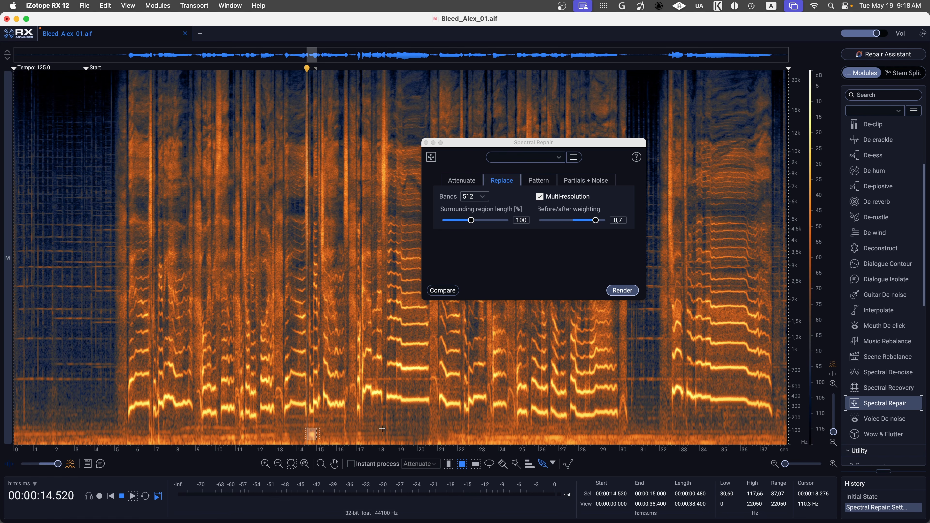
pyautogui.click(443, 291)
pyautogui.click(242, 238)
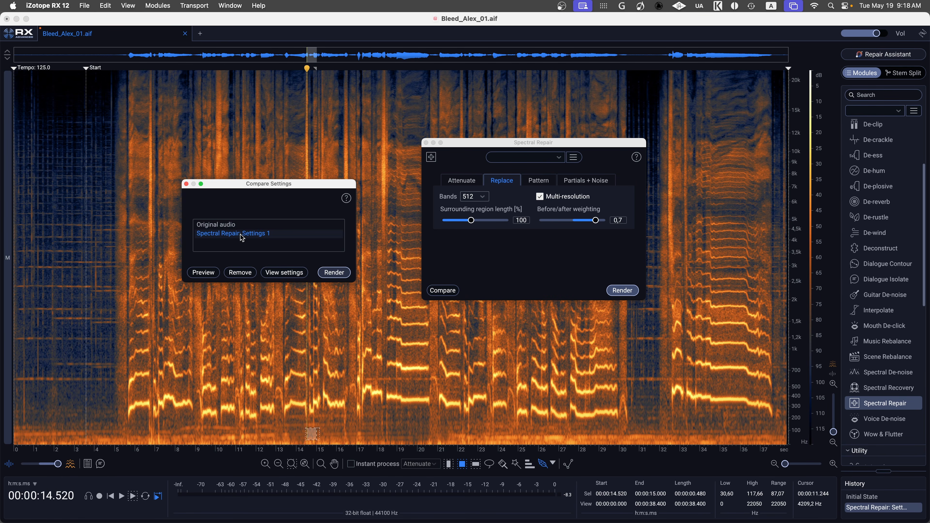
pyautogui.click(334, 273)
# Play the repaired vocal around 14 to 20 s to check the result.
pyautogui.click(300, 408)
pyautogui.press('space')
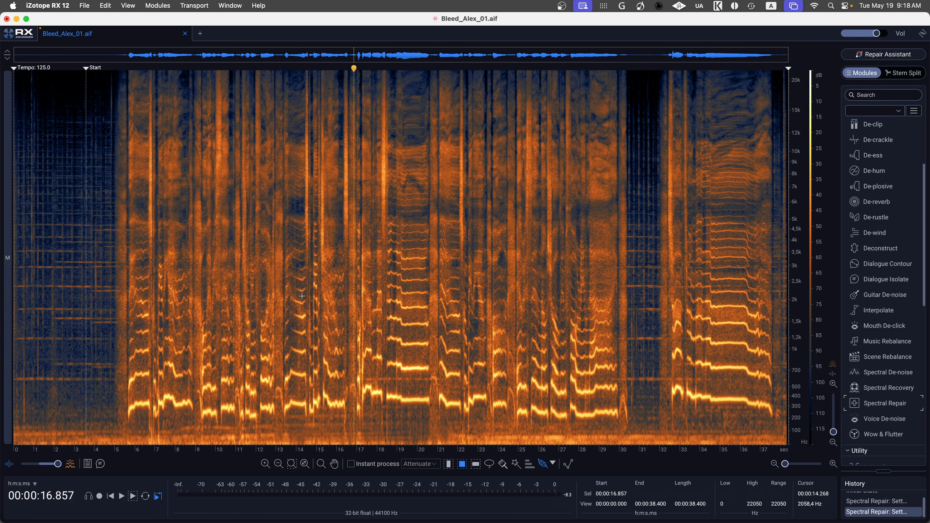
pyautogui.press('space')
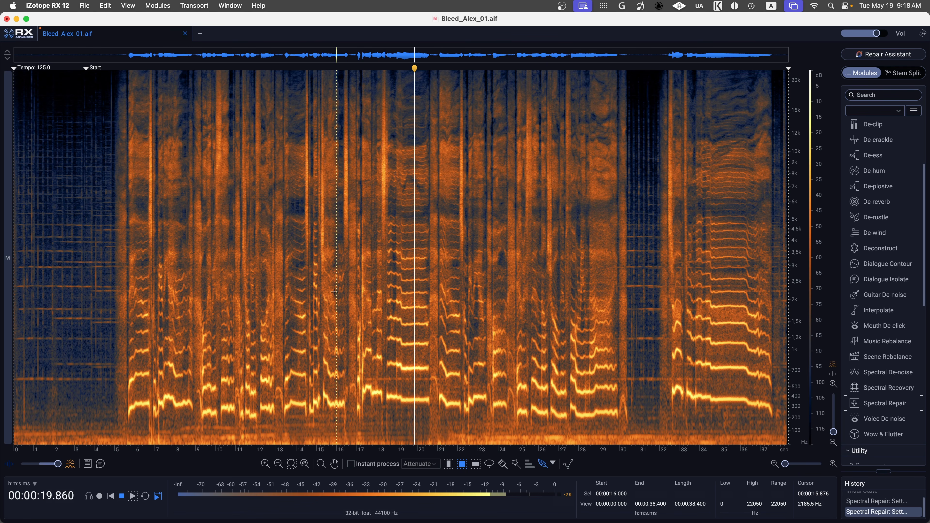
pyautogui.press('space')
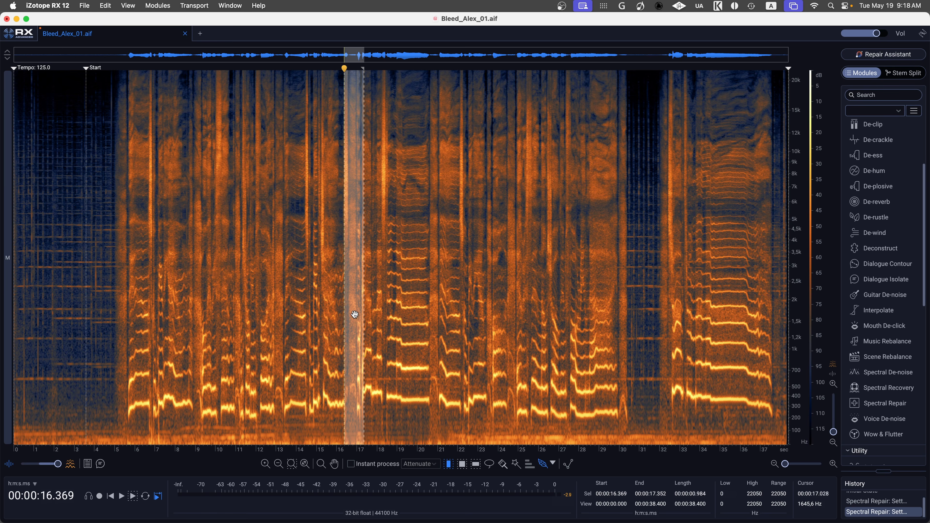
# Open Breath Control for the selected breath at about 16.4 to 17.4 s and preview it with the default settings.
pyautogui.scroll(5, 886, 179)
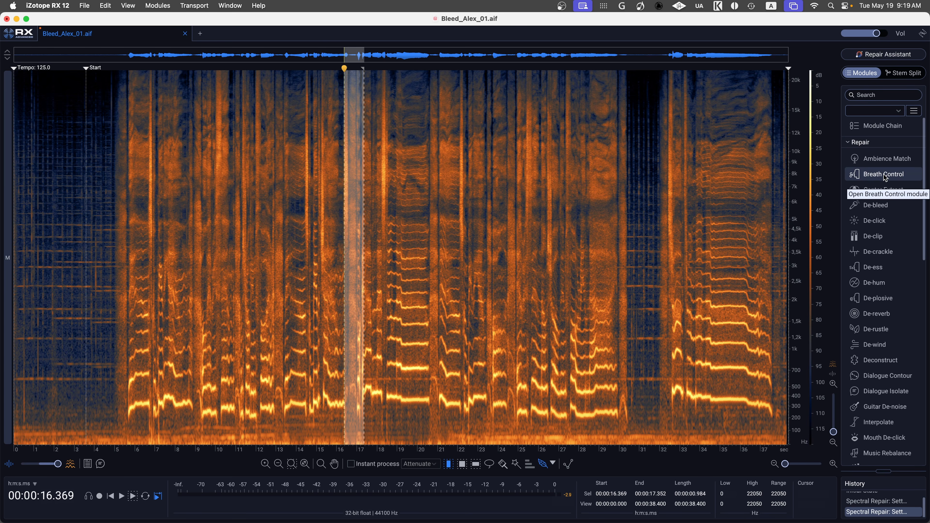
pyautogui.click(886, 178)
pyautogui.moveTo(150, 127); pyautogui.dragTo(442, 127)
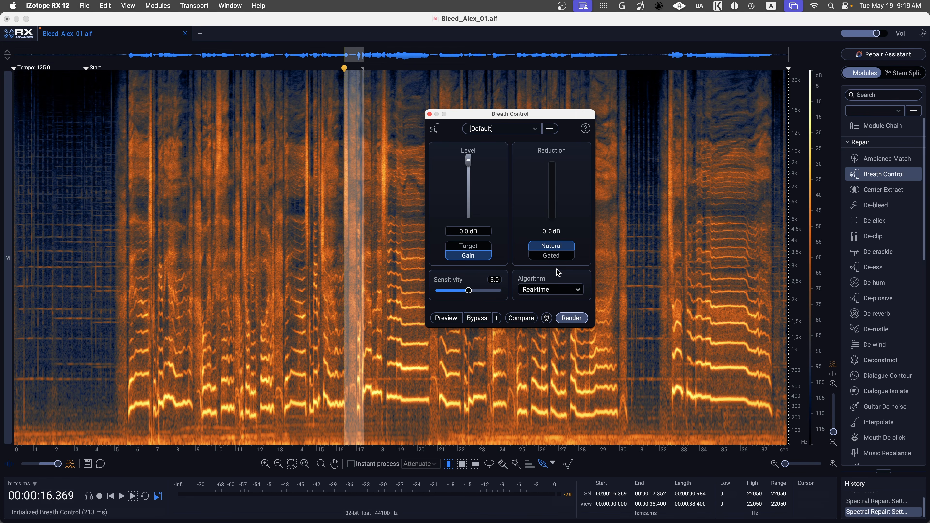
pyautogui.click(446, 318)
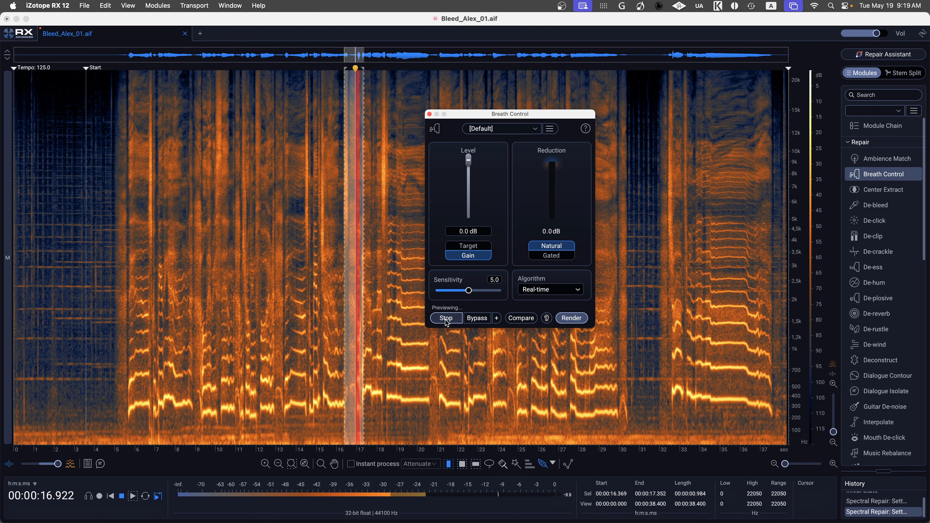
pyautogui.click(445, 319)
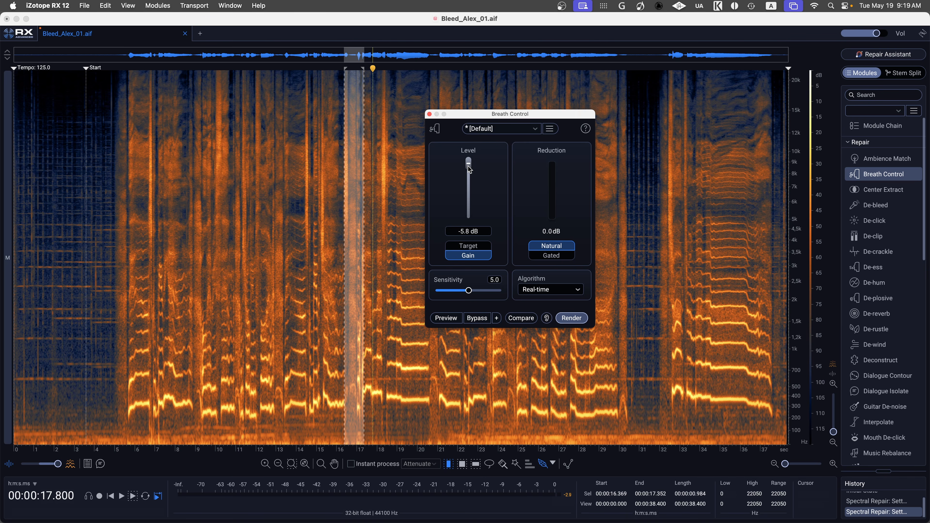
# Lower the Breath Control level to about -43.3 dB in Gain mode during preview and add the settings to a comparison list.
pyautogui.click(452, 320)
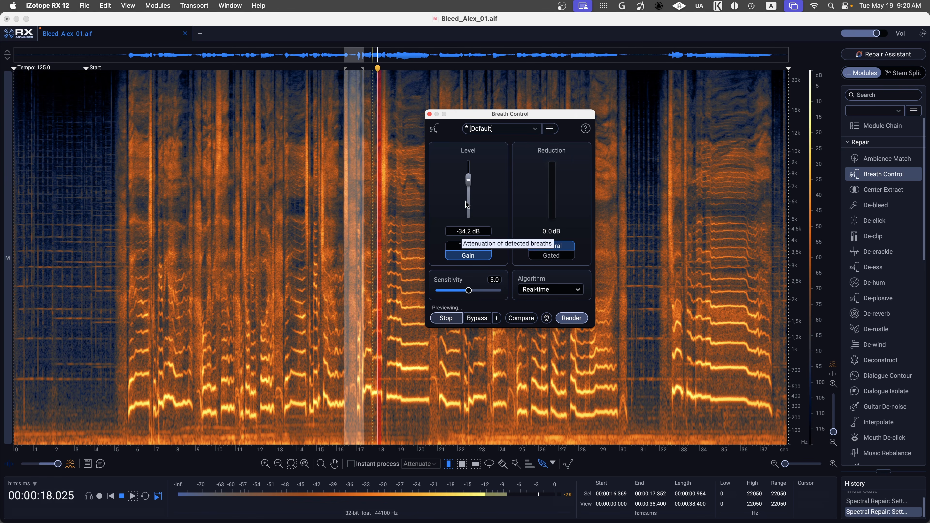
pyautogui.click(518, 320)
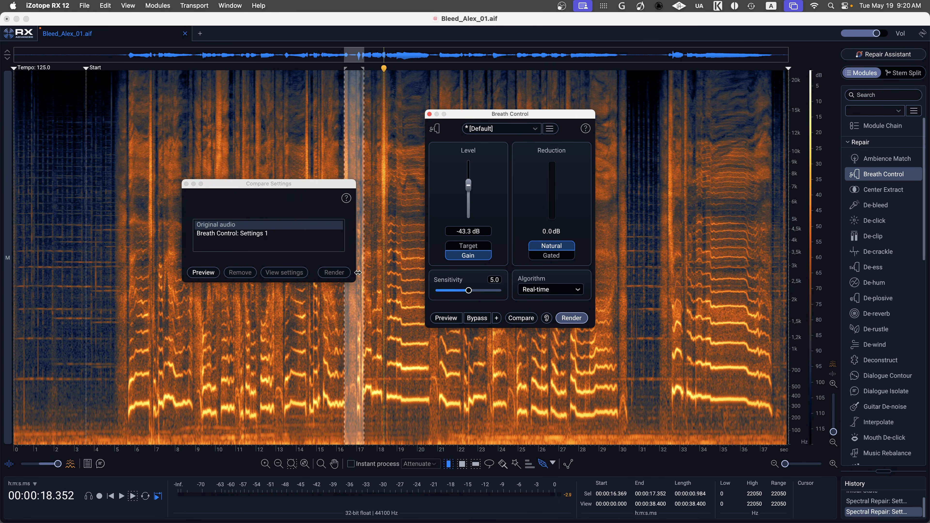
pyautogui.moveTo(303, 189); pyautogui.dragTo(242, 167)
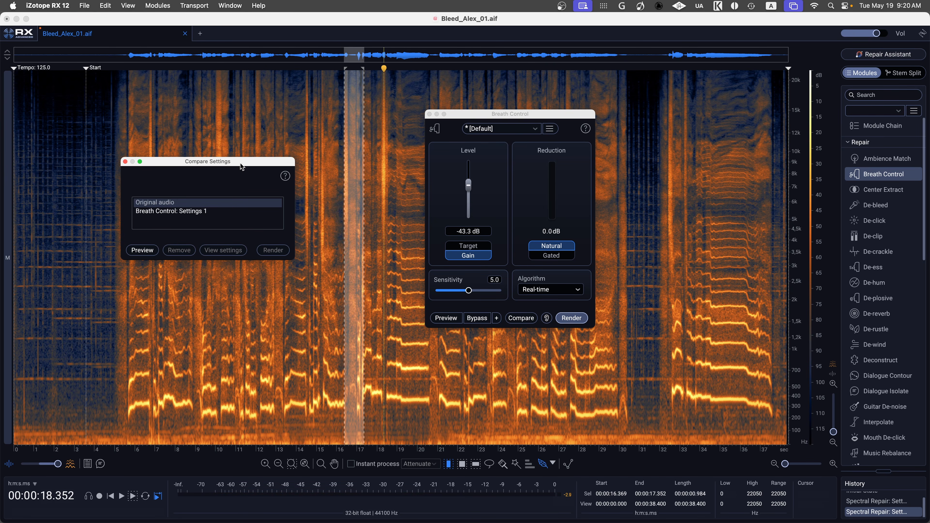
# Preview Original audio against Breath Control: Settings 1 and render Settings 1 on the breath at about 16.4 s.
pyautogui.click(142, 251)
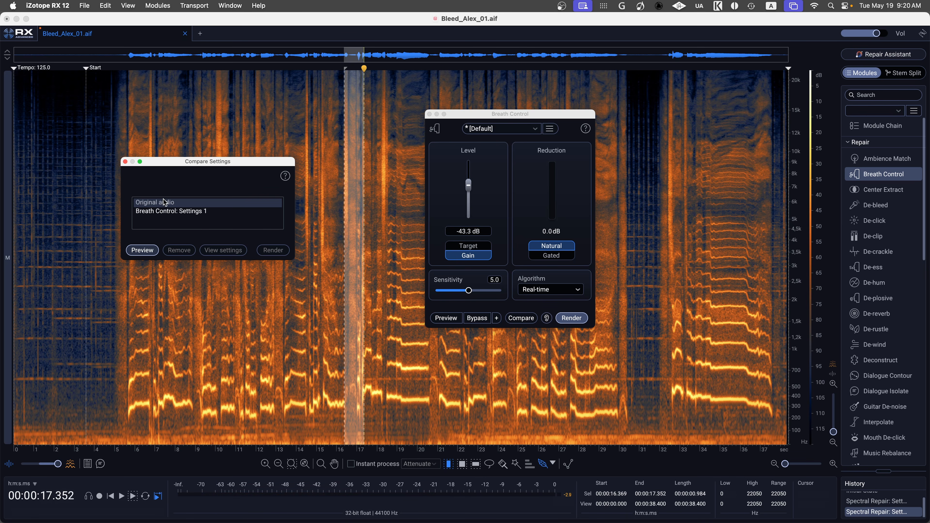
pyautogui.click(147, 252)
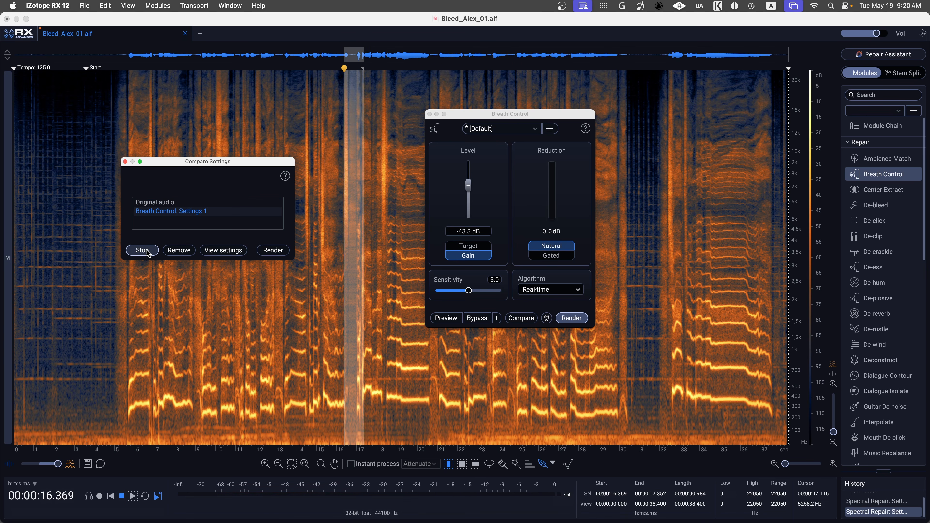
pyautogui.click(273, 251)
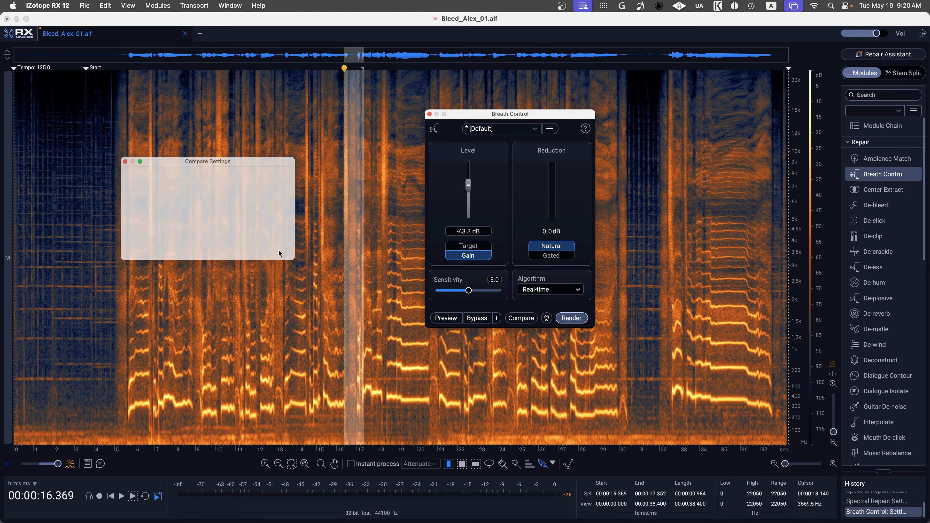
# Select the breath at about 20.3 to 21.6 s and preview Breath Control on it.
pyautogui.moveTo(484, 114); pyautogui.dragTo(177, 125)
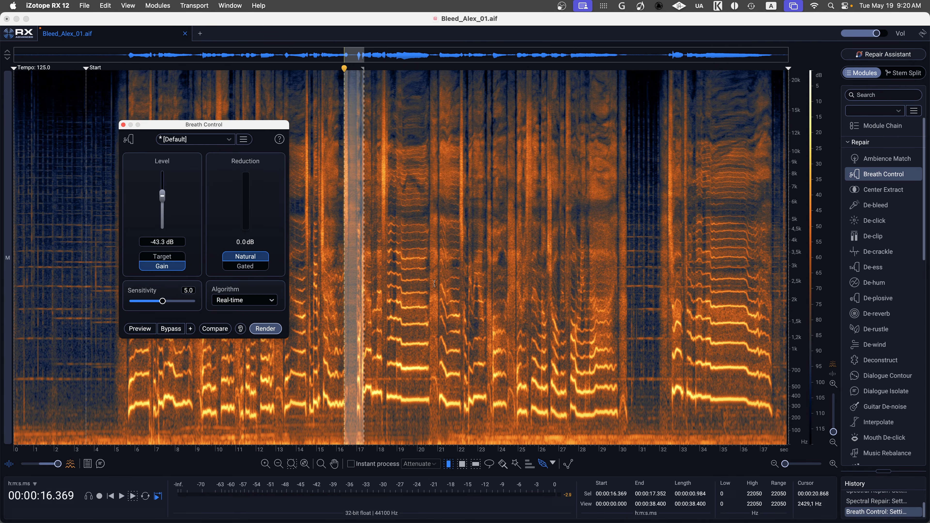
pyautogui.click(423, 285)
pyautogui.press('space')
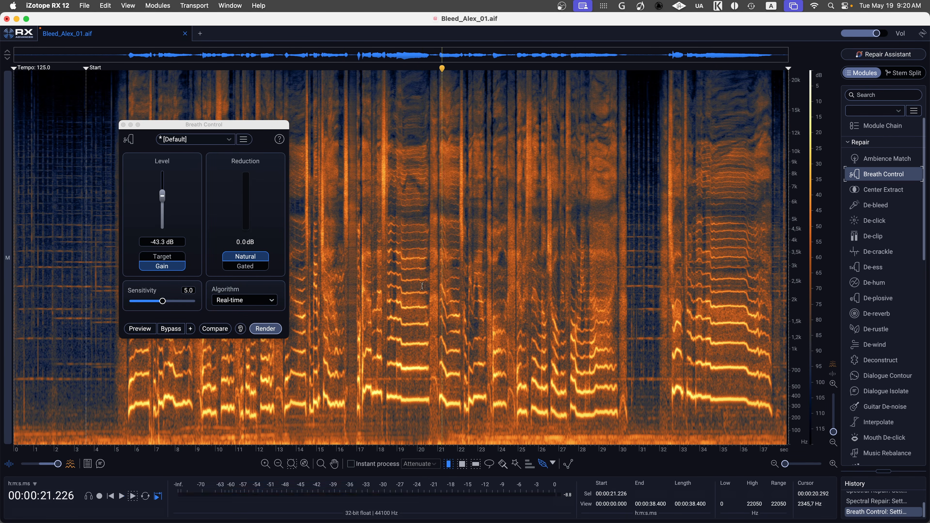
pyautogui.moveTo(422, 286); pyautogui.dragTo(440, 287)
pyautogui.click(140, 328)
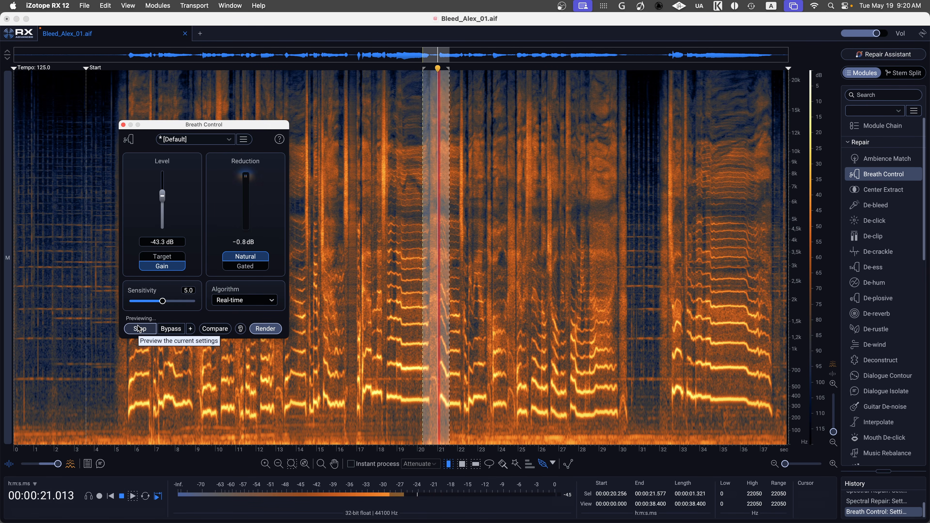
pyautogui.click(141, 329)
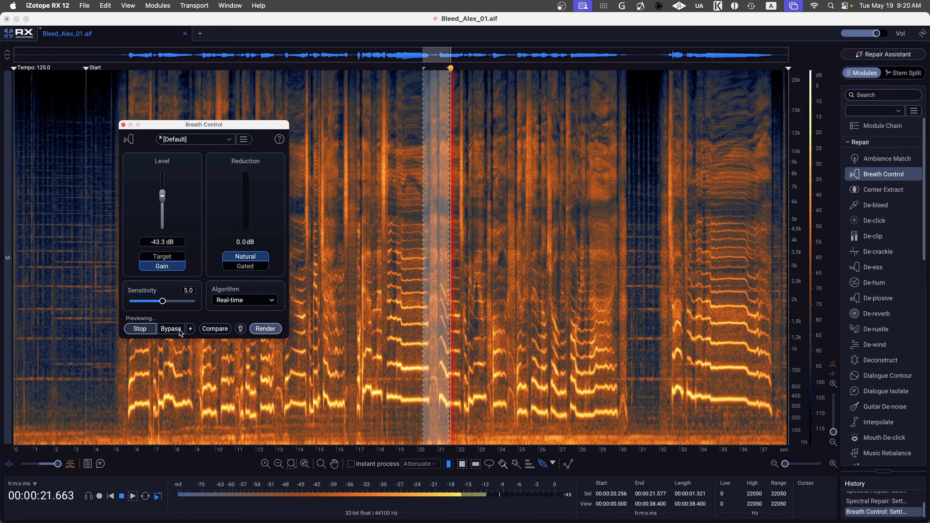
# Compare Original audio with Breath Control: Settings 1 on the breath at about 20.3 to 21.6 s, and render Settings 1.
pyautogui.click(216, 329)
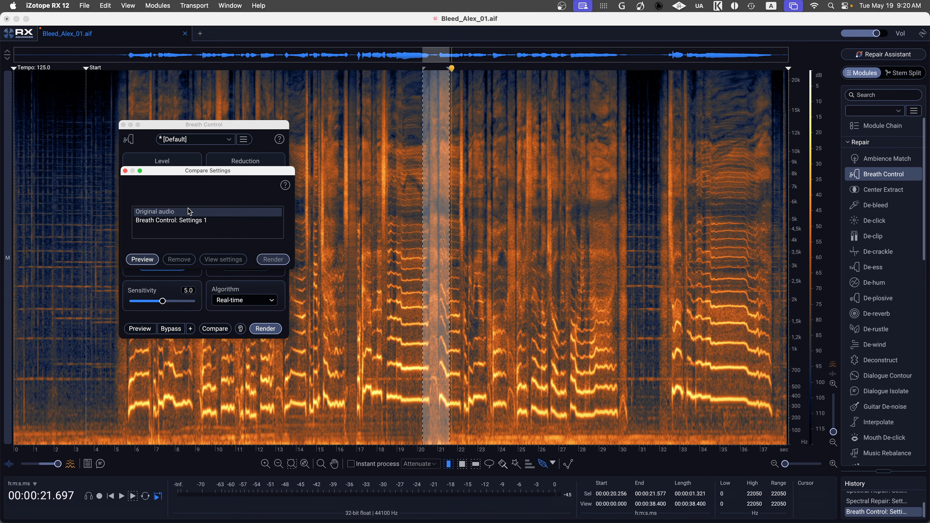
pyautogui.click(142, 260)
pyautogui.click(151, 259)
pyautogui.click(147, 263)
pyautogui.click(143, 260)
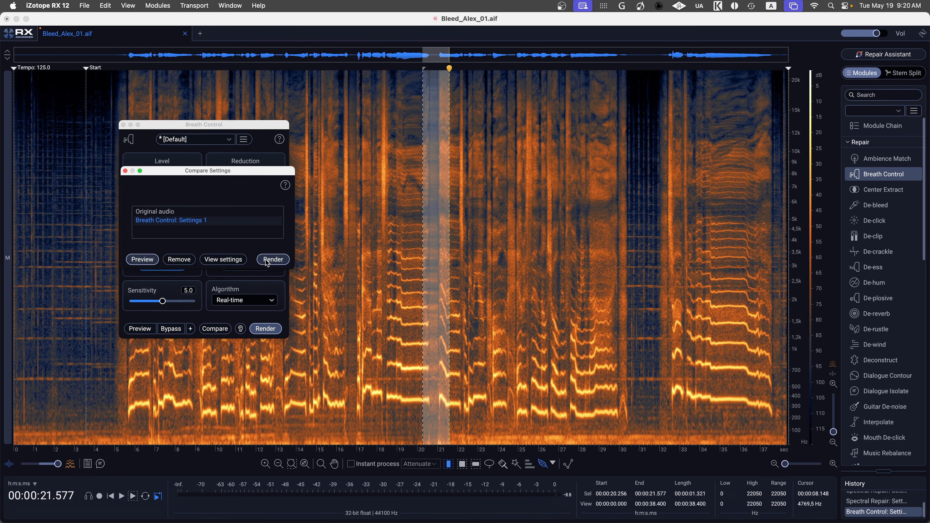
pyautogui.click(271, 259)
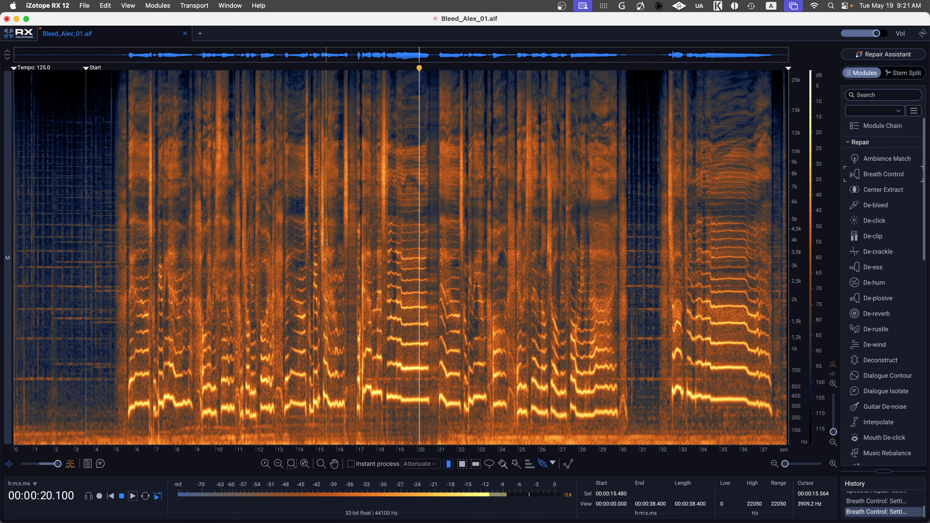
# Select the vocal passage from about 15.4 to 23.8 s and open the De-ess module for it.
pyautogui.press('space')
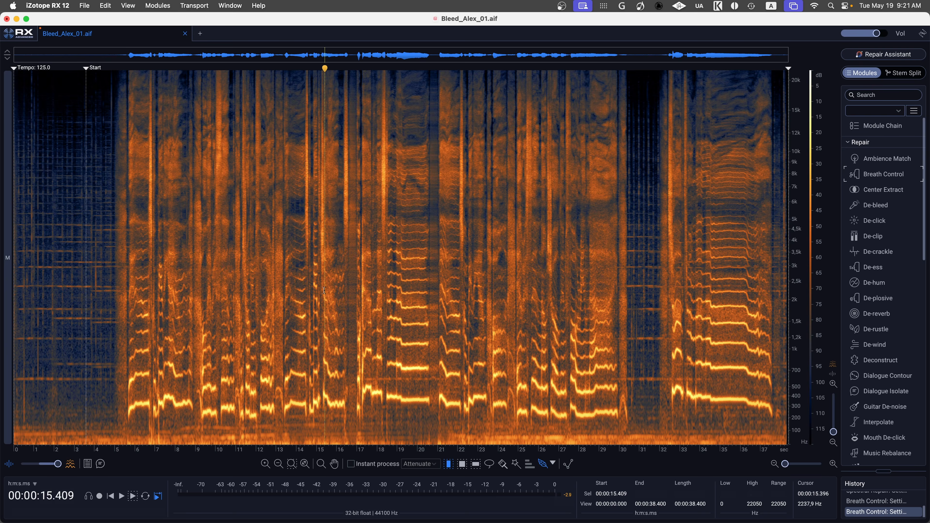
pyautogui.press('space')
pyautogui.moveTo(325, 290); pyautogui.dragTo(497, 307)
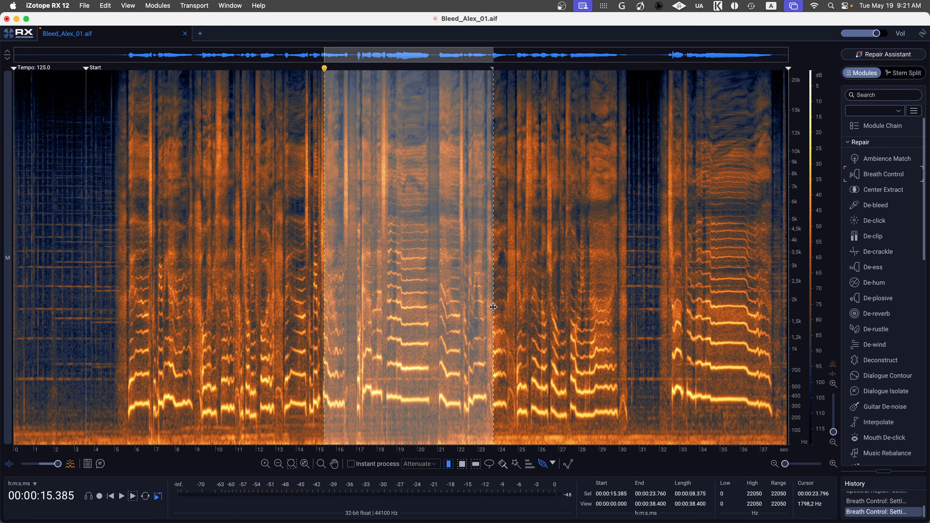
pyautogui.scroll(-1, 879, 315)
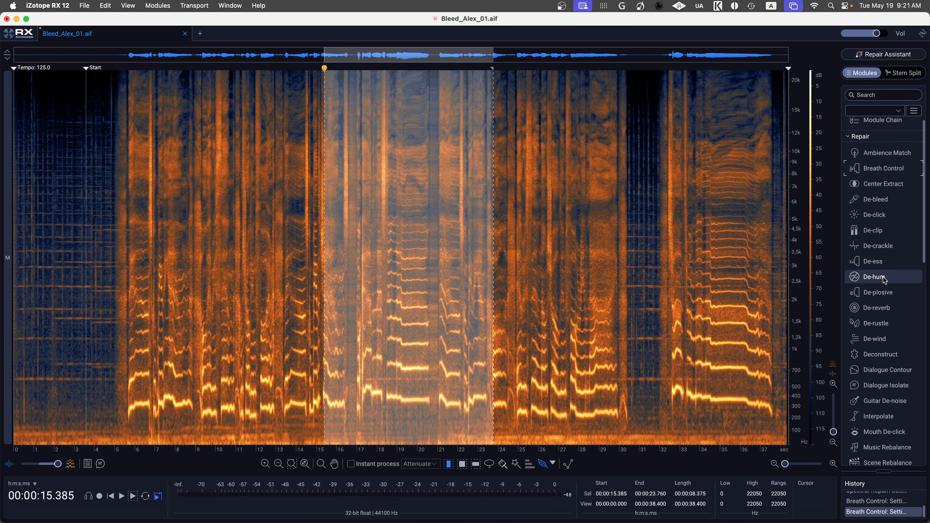
pyautogui.click(877, 267)
pyautogui.moveTo(645, 66); pyautogui.dragTo(481, 178)
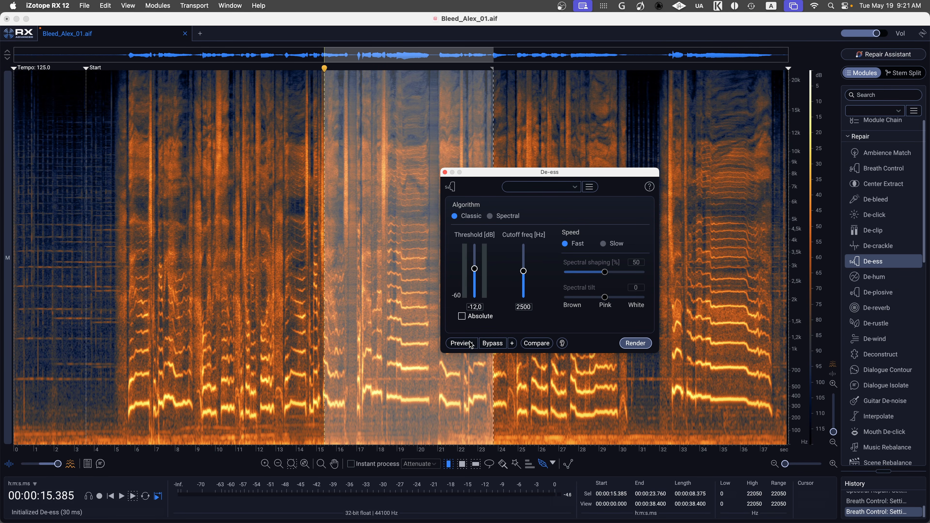
# Preview De-ess on the selected vocal passage against the Original audio, and render De-ess: Settings 1.
pyautogui.click(461, 343)
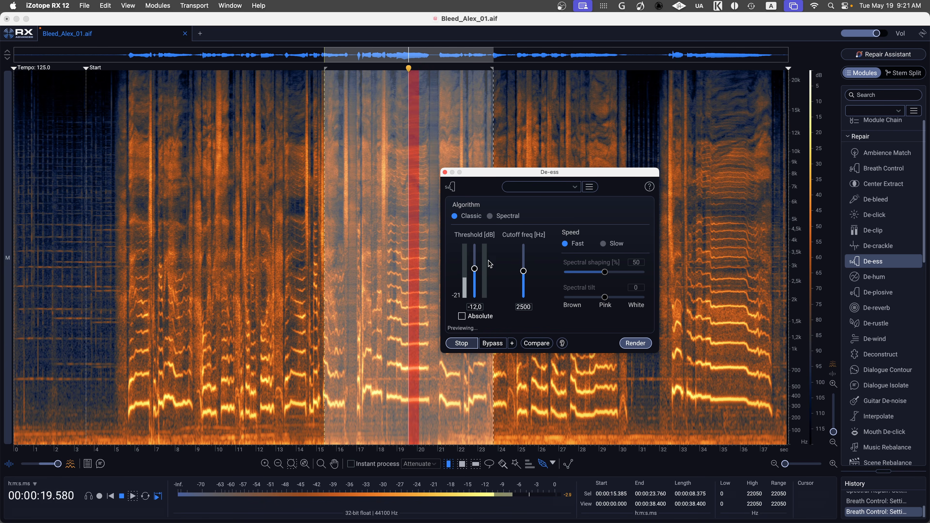
pyautogui.press('space')
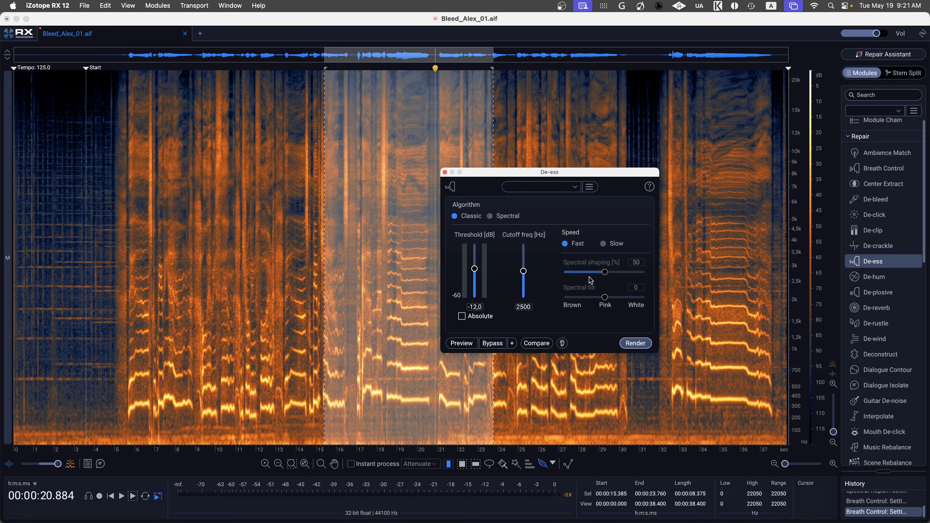
pyautogui.click(537, 343)
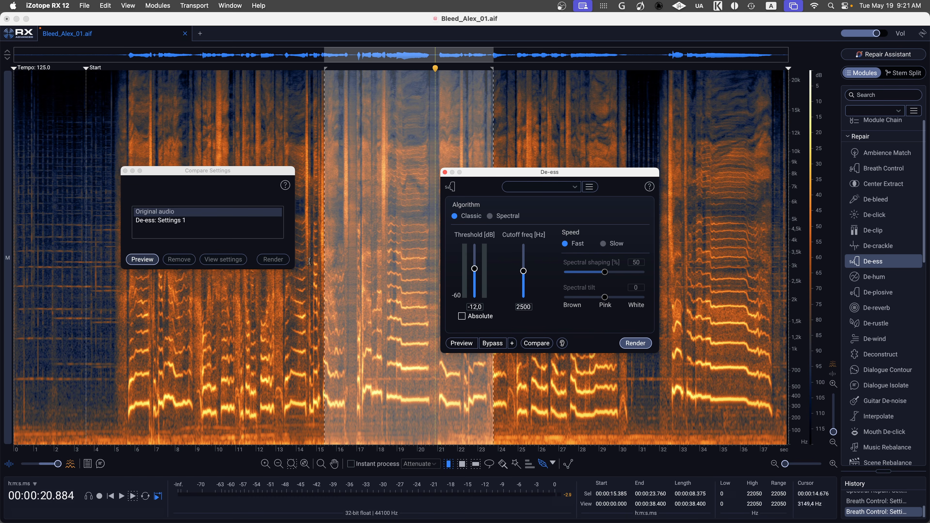
pyautogui.click(140, 262)
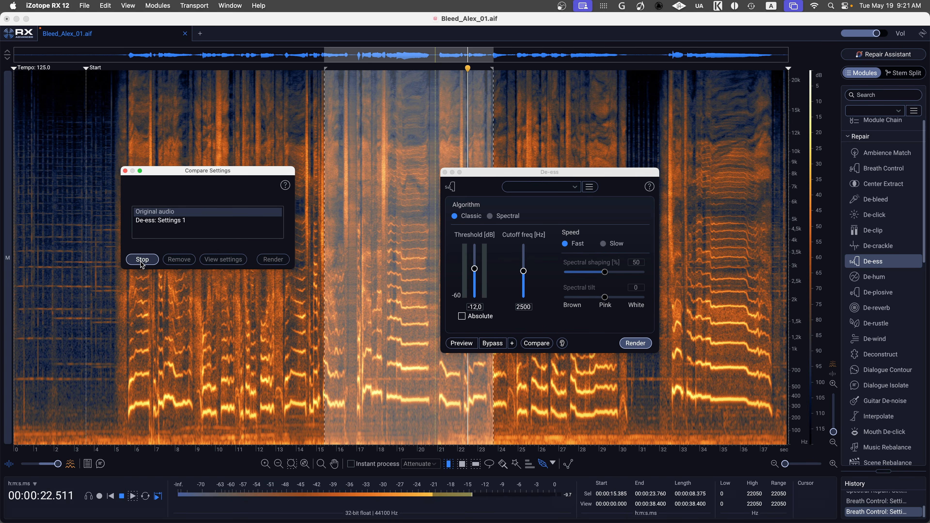
pyautogui.click(143, 261)
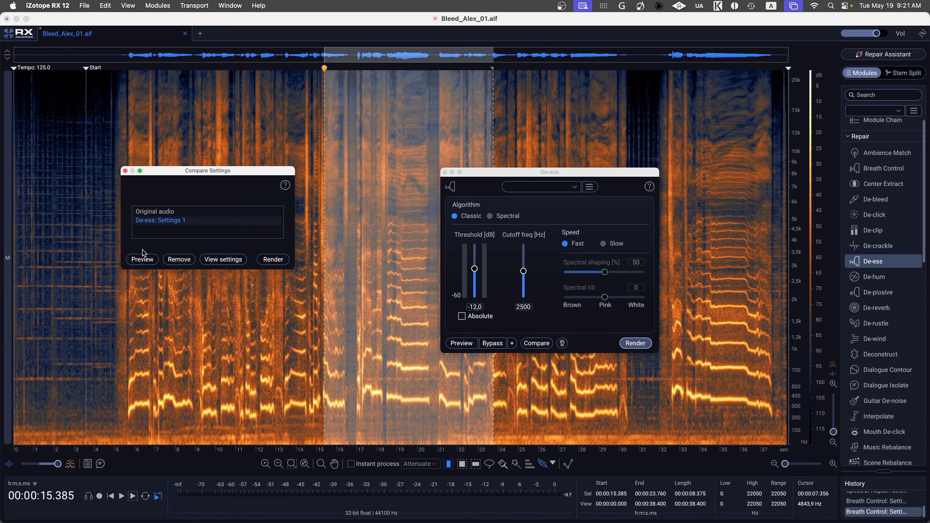
pyautogui.click(142, 262)
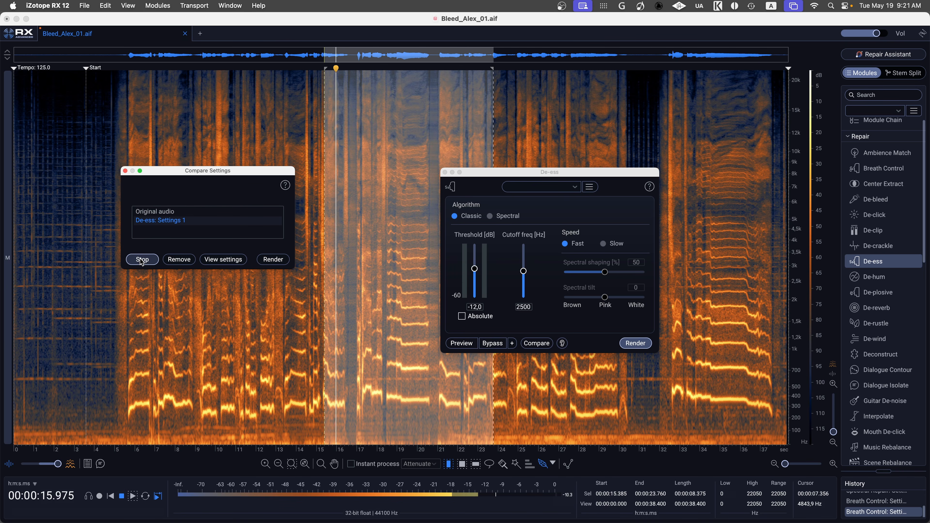
pyautogui.click(273, 261)
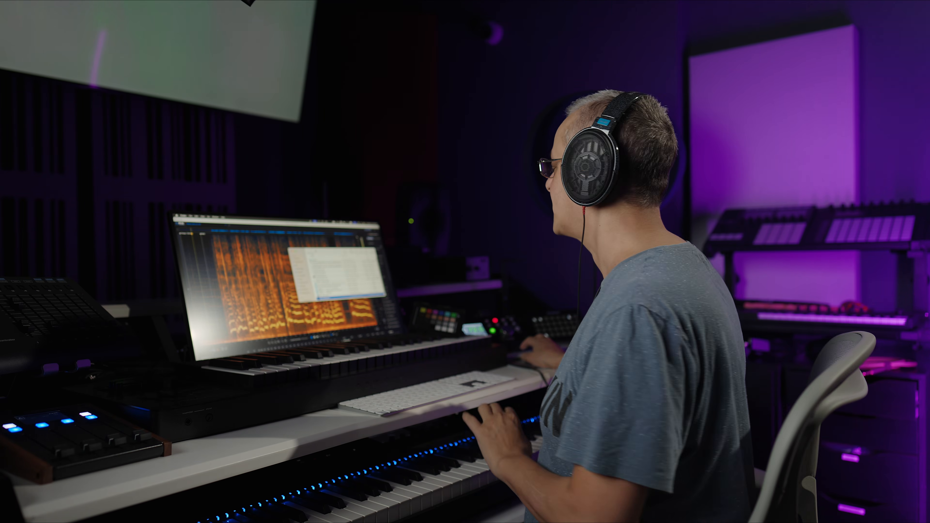
# Open IMG_0958.MOV from the RX folder in RX, and close Bleed_Alex_01.aif without saving it.
pyautogui.scroll(-1, 586, 269)
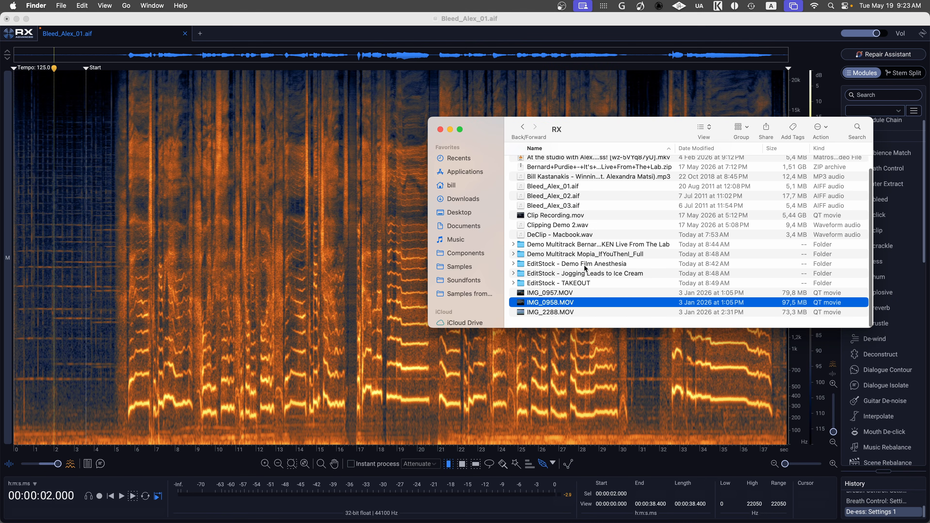
pyautogui.scroll(1, 572, 289)
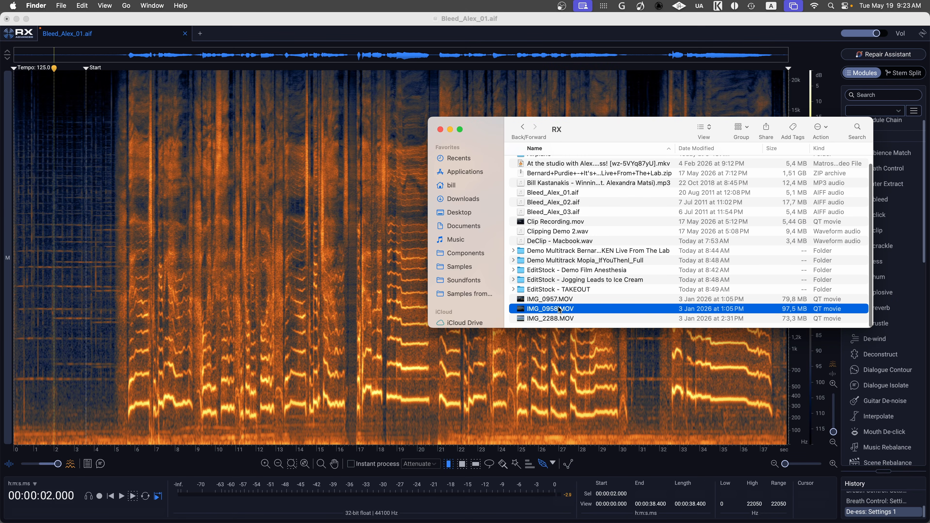
pyautogui.moveTo(555, 305); pyautogui.dragTo(633, 317)
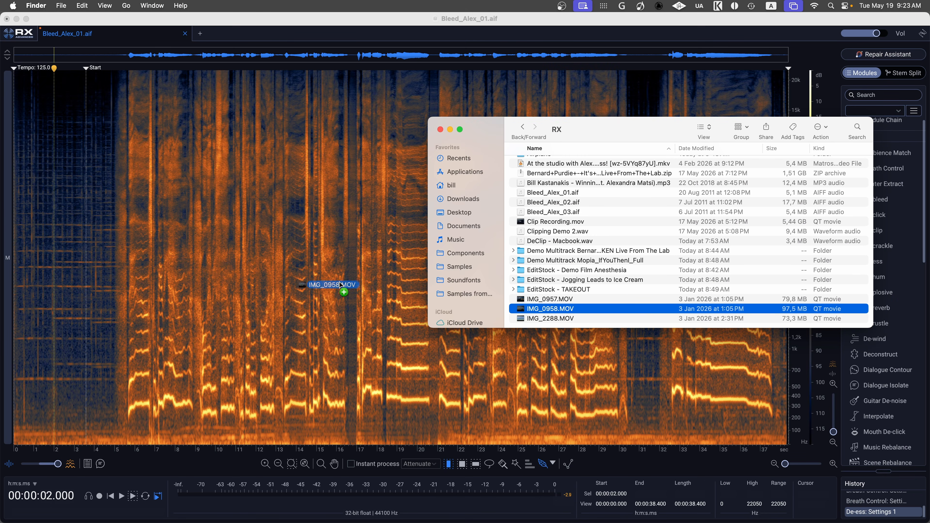
pyautogui.moveTo(280, 268); pyautogui.dragTo(281, 267)
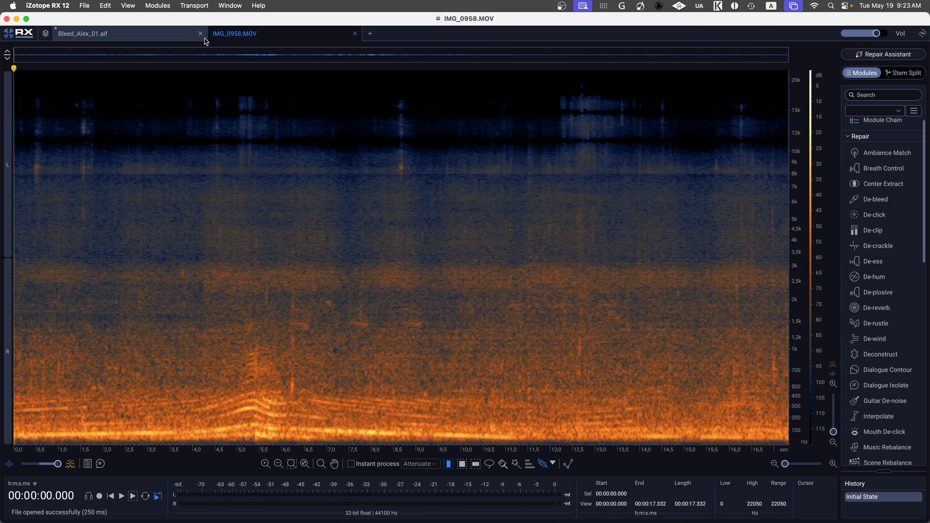
pyautogui.click(201, 36)
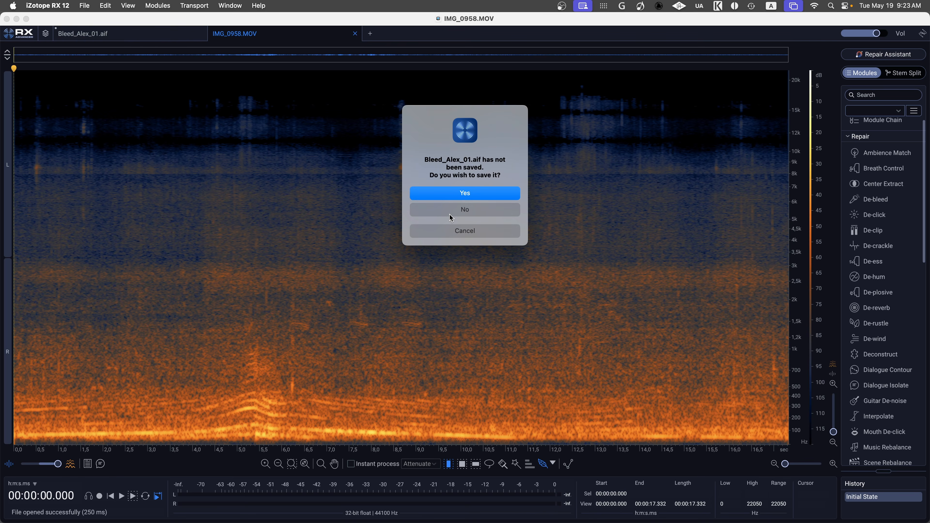
pyautogui.click(449, 213)
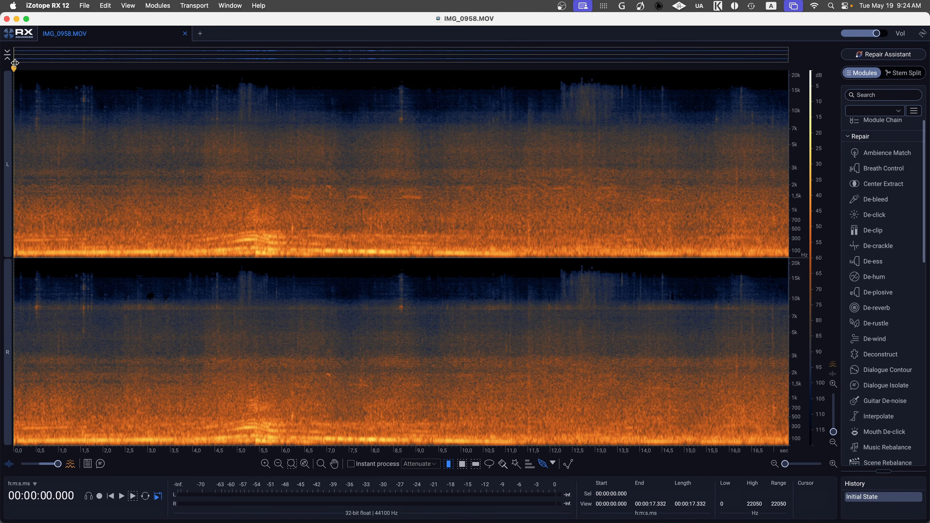
# Merge the two channels into one composite spectrogram, and audition only the frequencies below about 460 Hz from about 3.8 to 6.8 s.
pyautogui.click(7, 59)
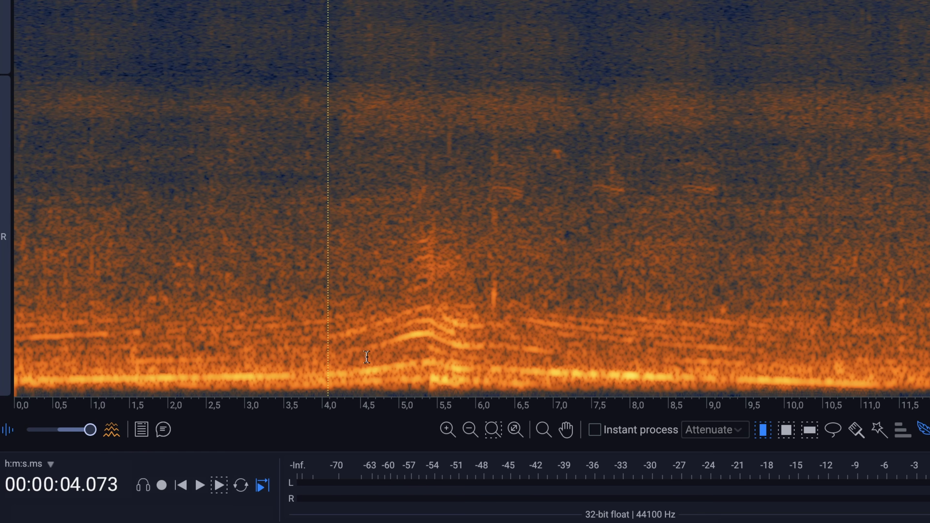
pyautogui.press('space')
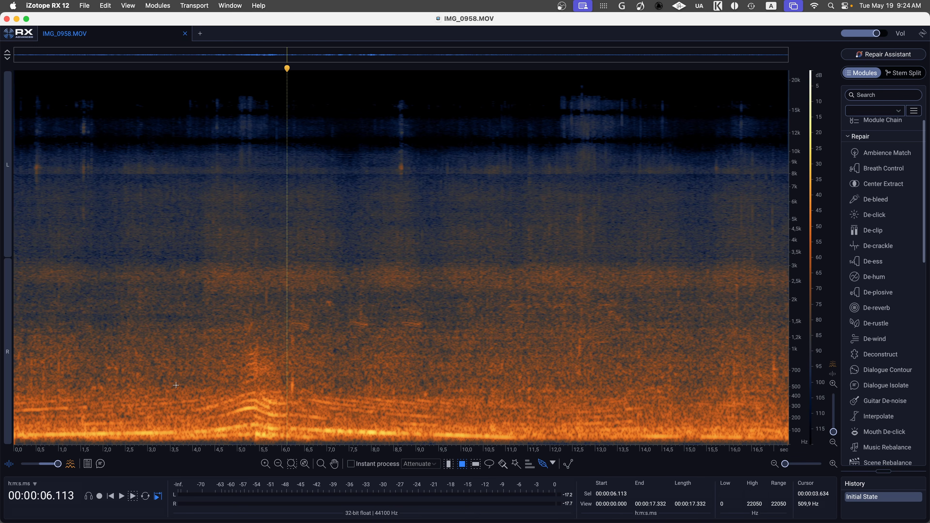
pyautogui.moveTo(184, 390); pyautogui.dragTo(318, 443)
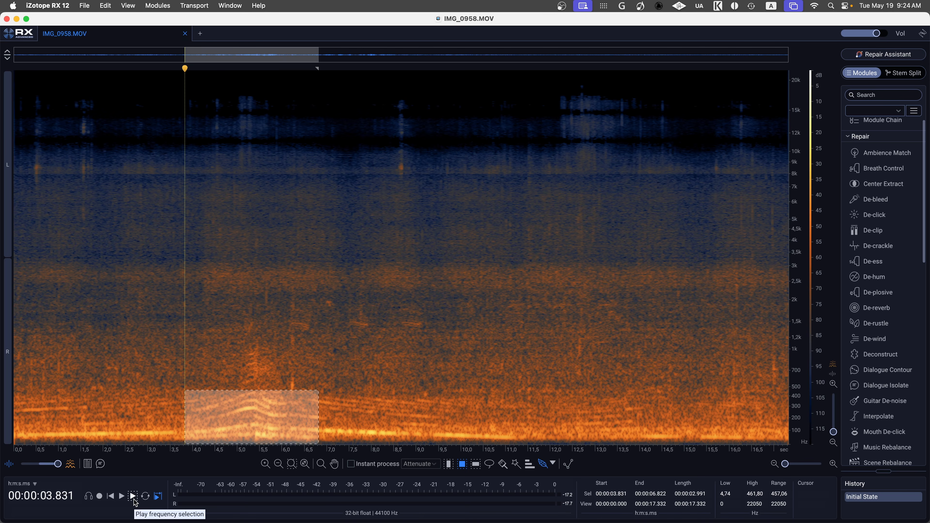
pyautogui.click(134, 501)
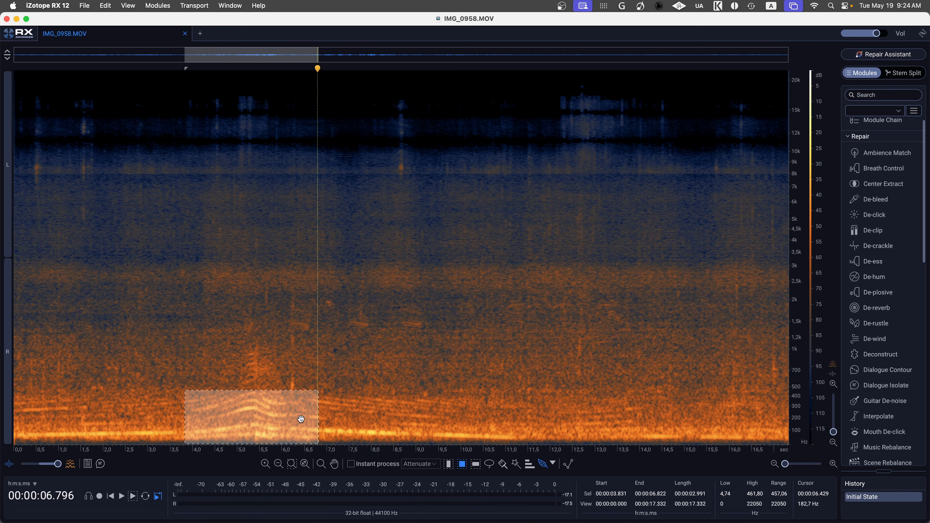
# Audition only about 163 to 426 Hz from about 6.6 to 9.6 s, and the range below 163 Hz from about 0.1 to 3.8 s.
pyautogui.click(327, 408)
pyautogui.moveTo(310, 394); pyautogui.dragTo(430, 421)
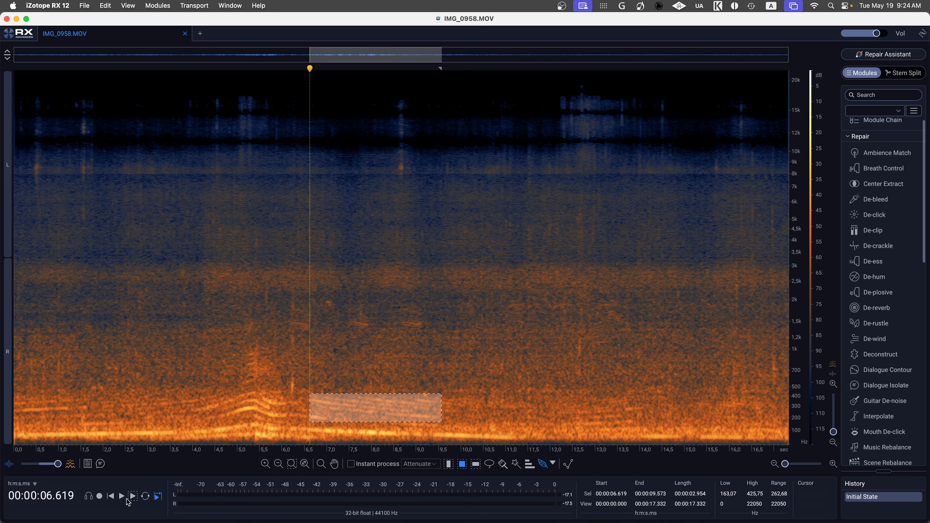
pyautogui.click(133, 497)
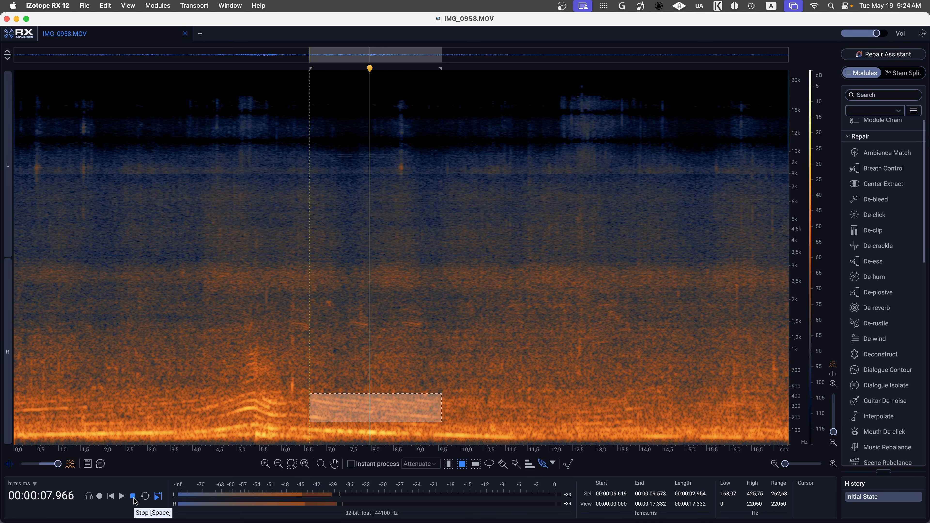
pyautogui.click(133, 497)
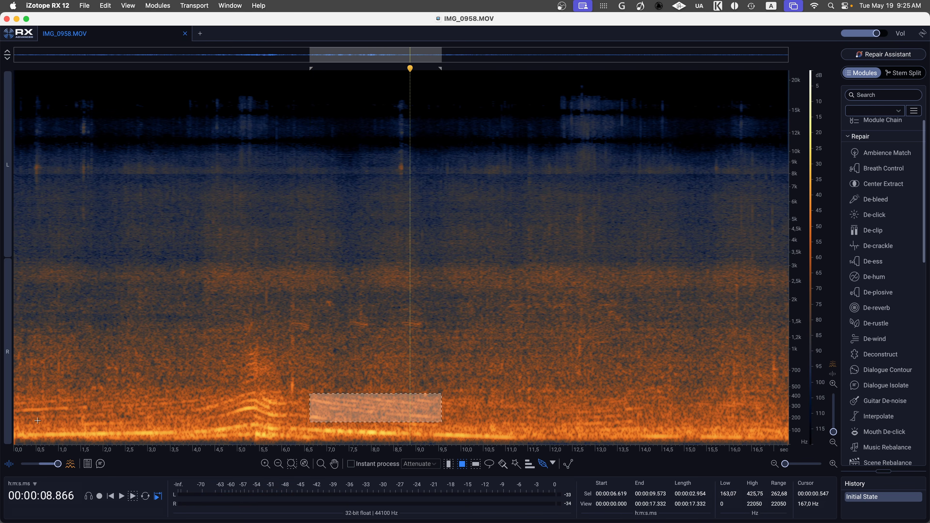
pyautogui.moveTo(182, 423); pyautogui.dragTo(17, 444)
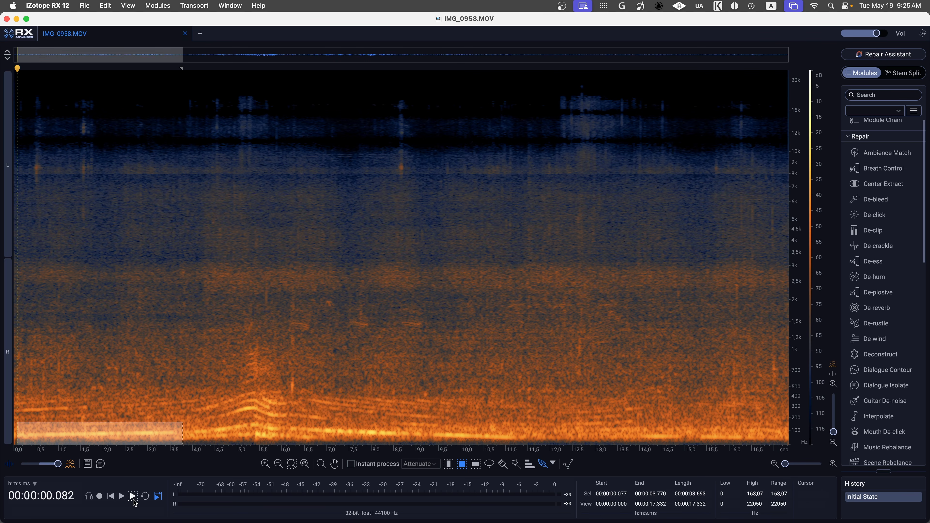
pyautogui.click(134, 497)
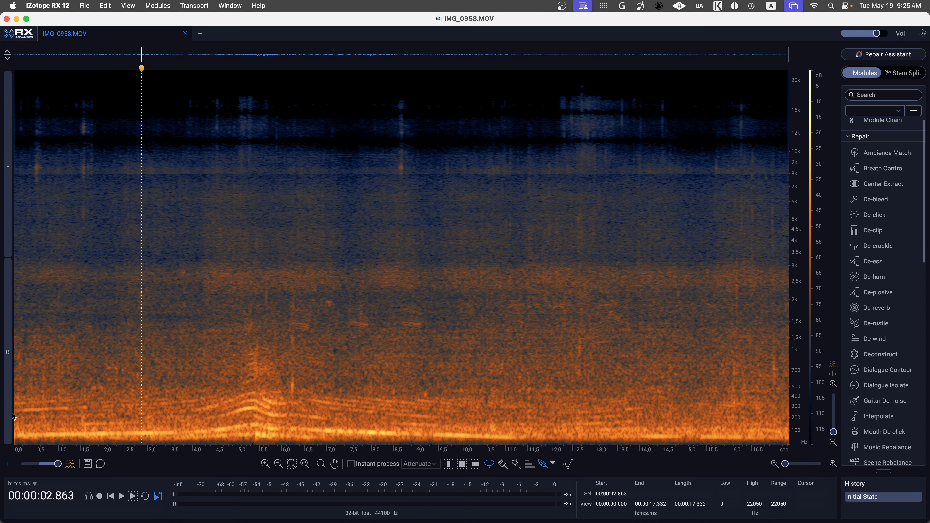
# Lasso the low-frequency noise below about 500 Hz from the start to about 11.3 s, and open Spectral Repair for it.
pyautogui.moveTo(14, 409); pyautogui.dragTo(41, 407)
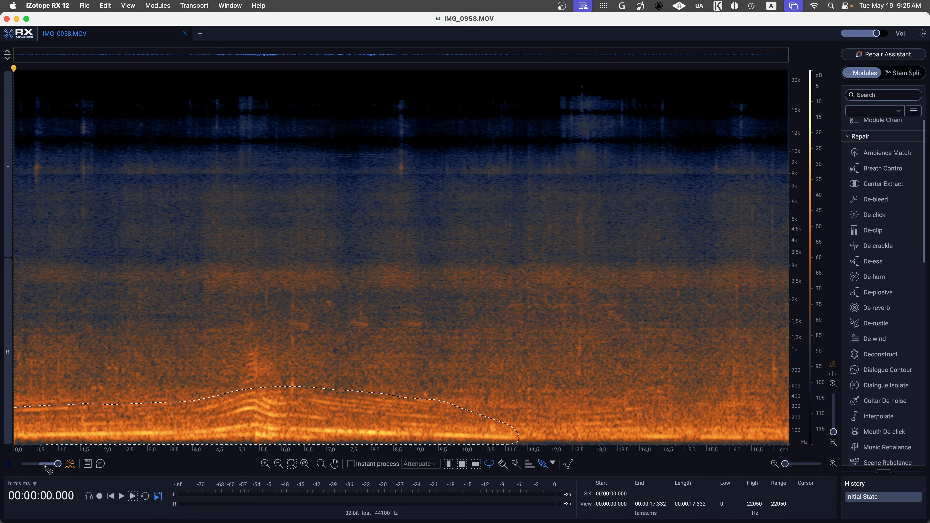
pyautogui.moveTo(3, 410); pyautogui.dragTo(5, 410)
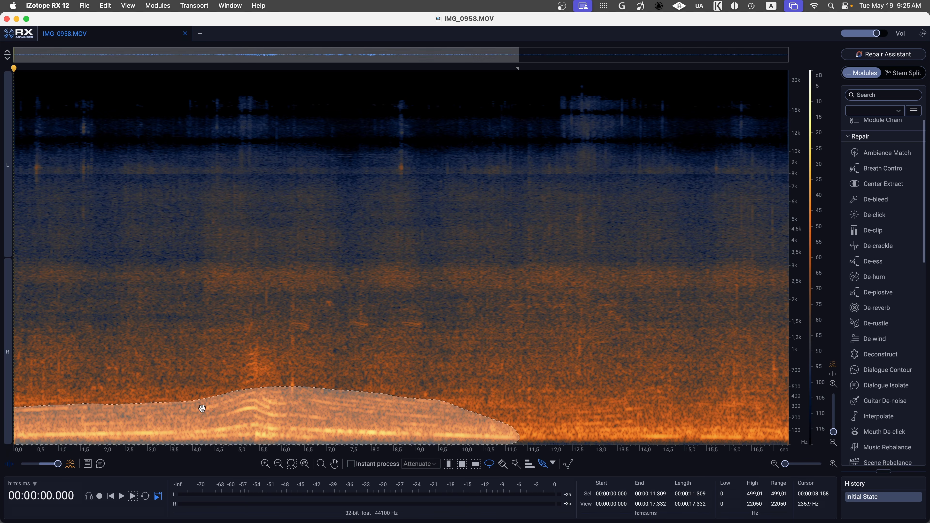
pyautogui.scroll(-3, 883, 330)
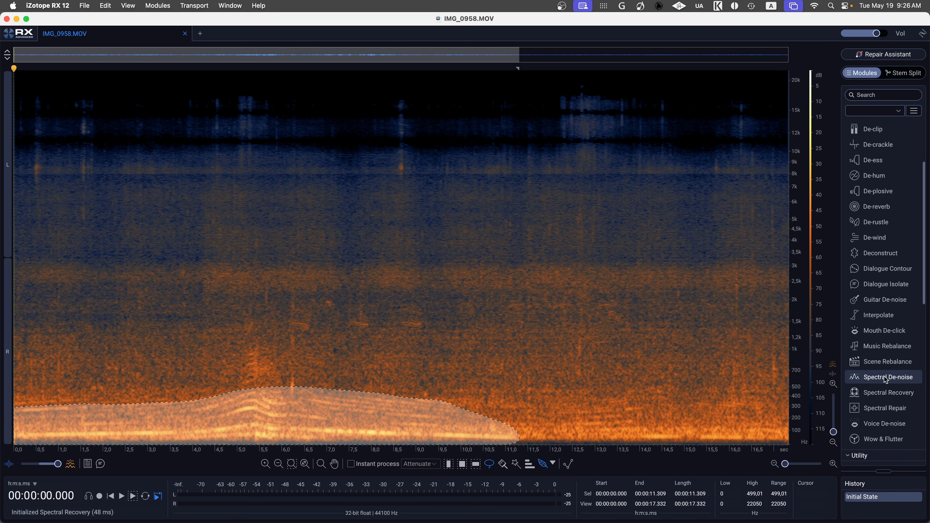
pyautogui.click(881, 408)
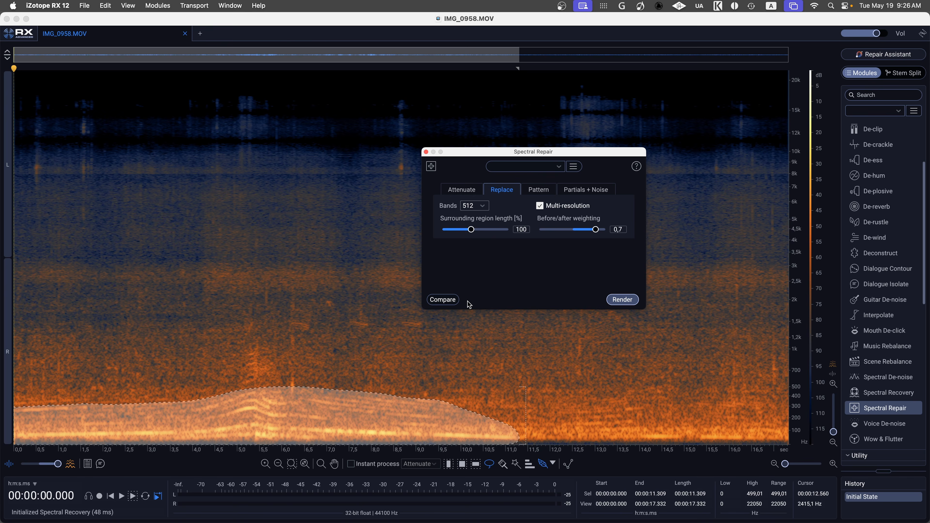
# Add the current Replace settings to the Spectral Repair comparison and preview Settings 1 on the lassoed noise.
pyautogui.click(443, 300)
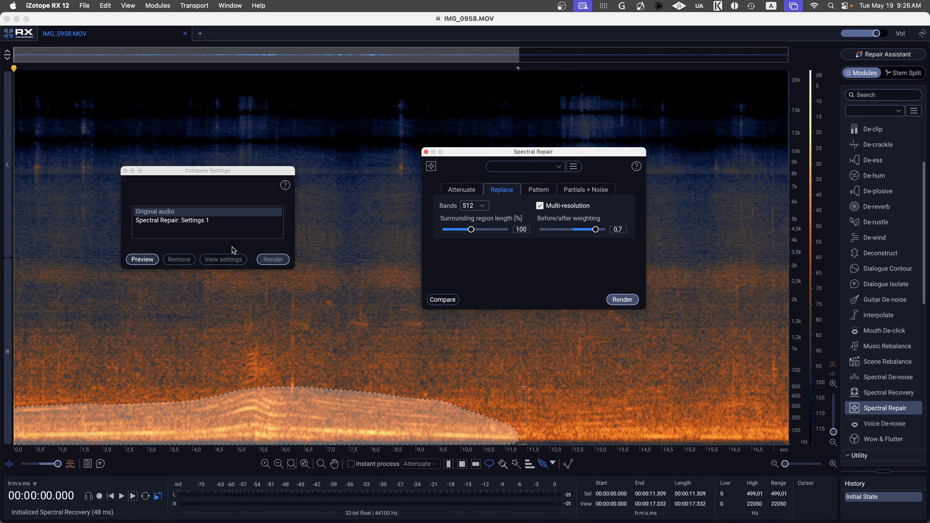
pyautogui.click(170, 222)
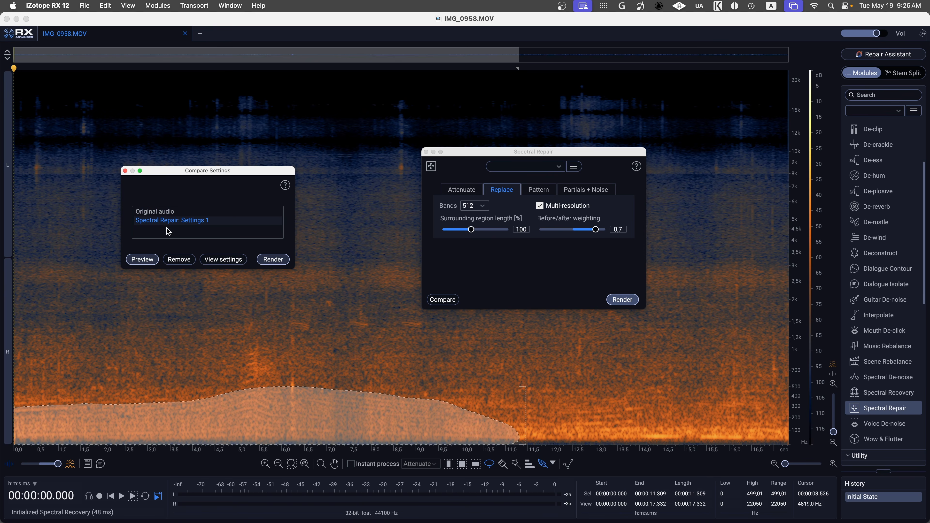
pyautogui.click(142, 260)
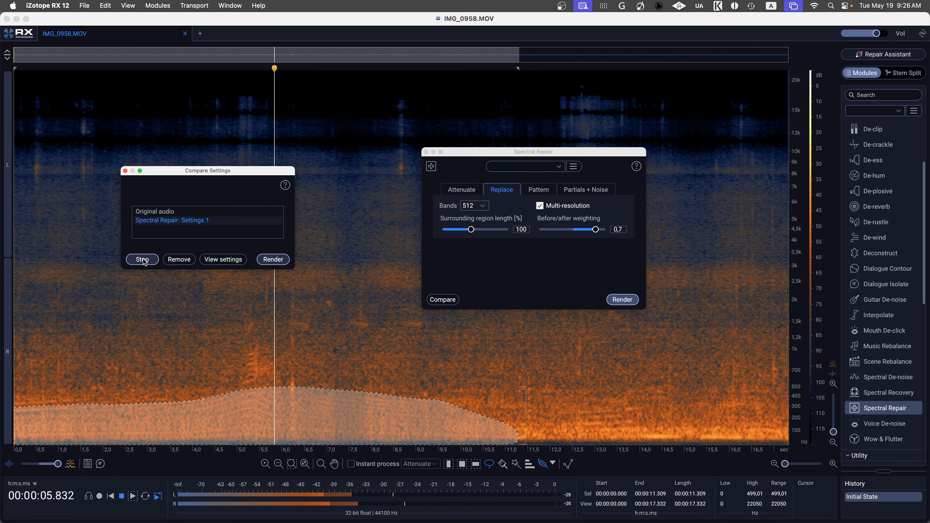
pyautogui.click(143, 260)
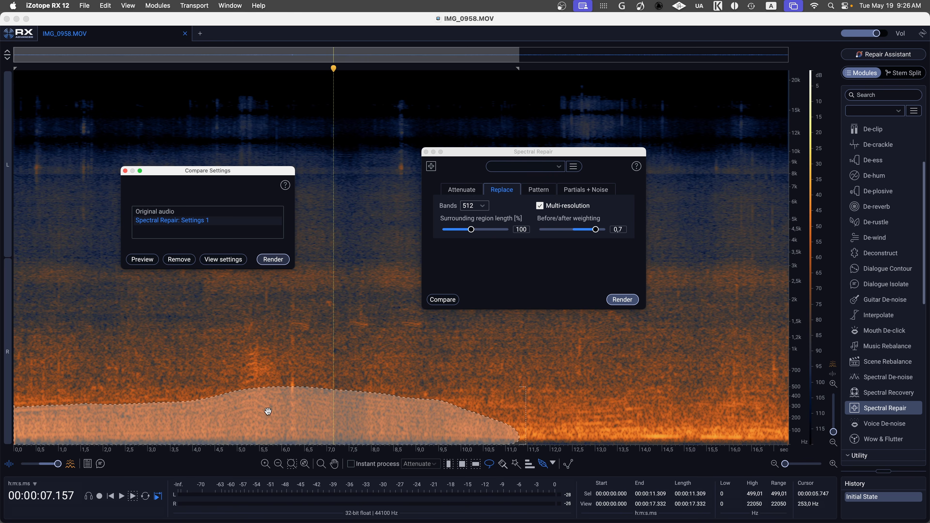
# Set the Replace before/after weighting to -0,8, and preview it in the comparison as Spectral Repair: Settings 2.
pyautogui.moveTo(593, 232); pyautogui.dragTo(589, 231)
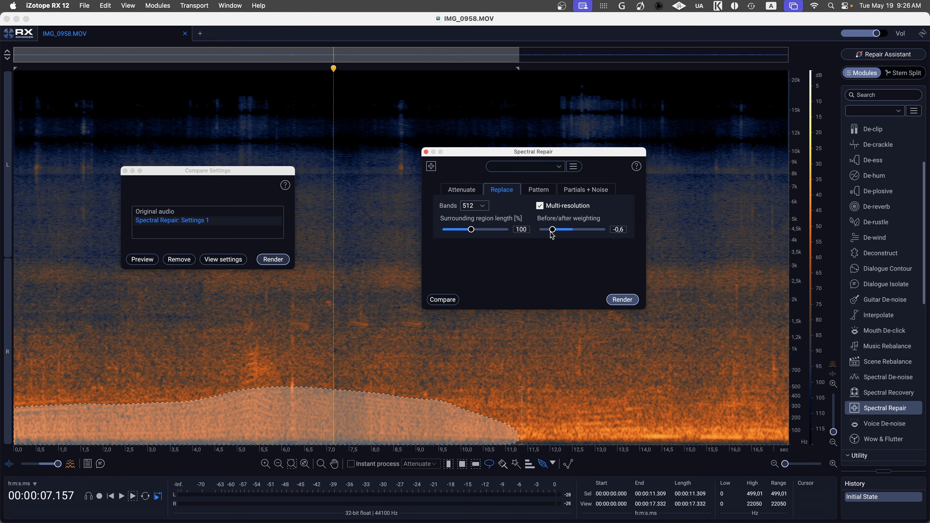
pyautogui.click(135, 260)
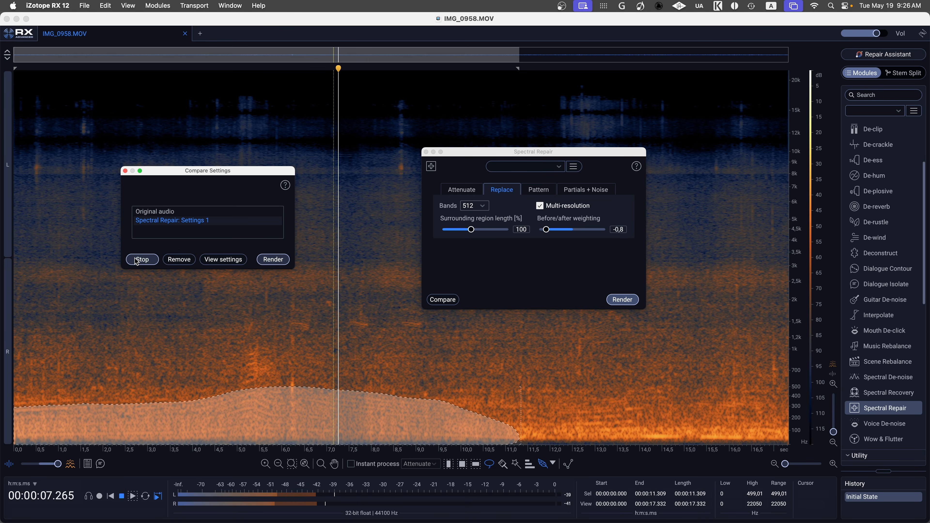
pyautogui.click(447, 298)
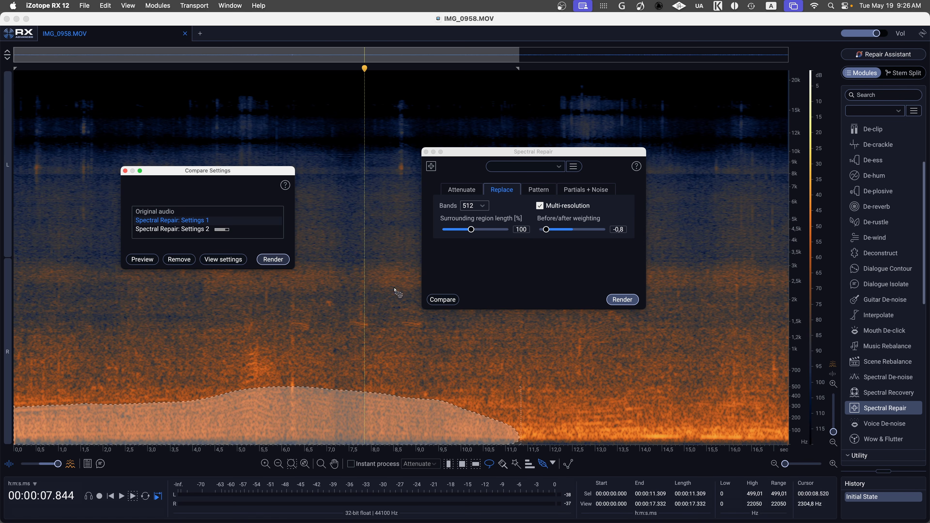
pyautogui.click(189, 229)
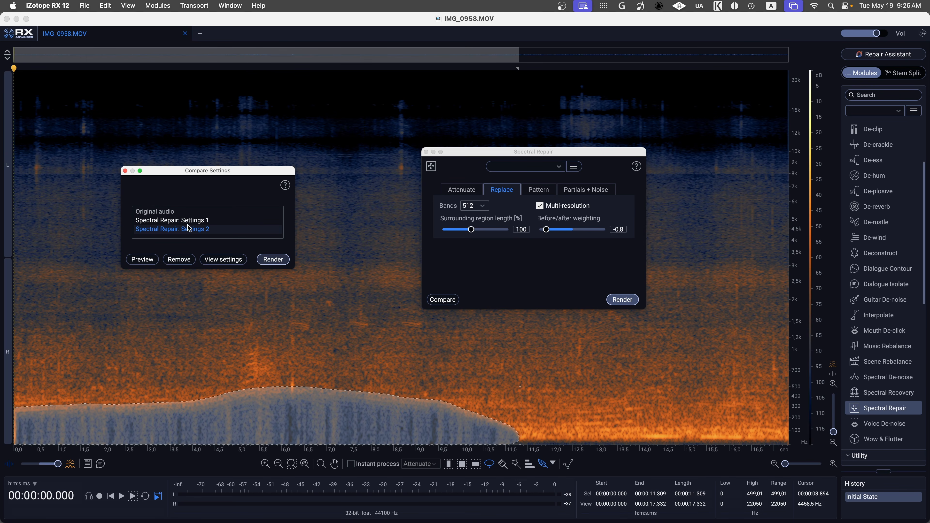
pyautogui.click(142, 260)
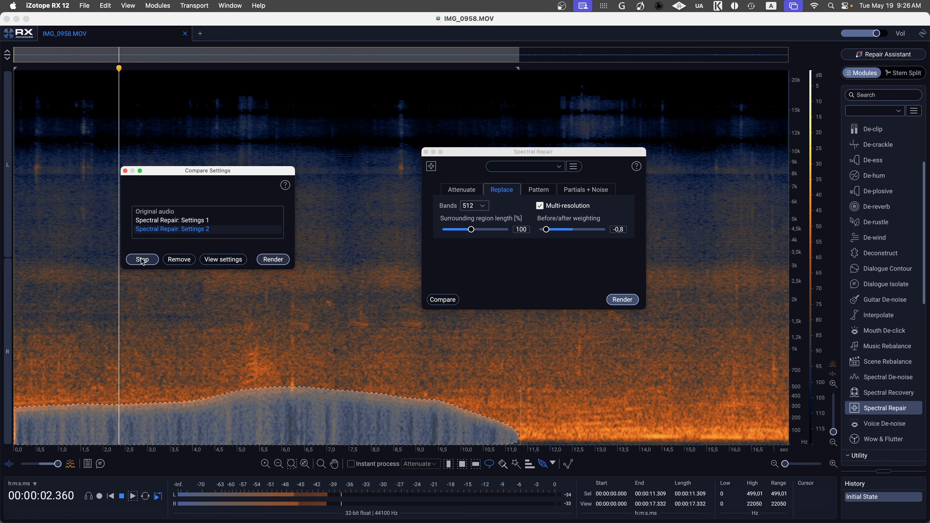
# Set the Replace before/after weighting to -0,5 and add it to the Spectral Repair comparison.
pyautogui.click(142, 260)
pyautogui.moveTo(550, 230); pyautogui.dragTo(553, 231)
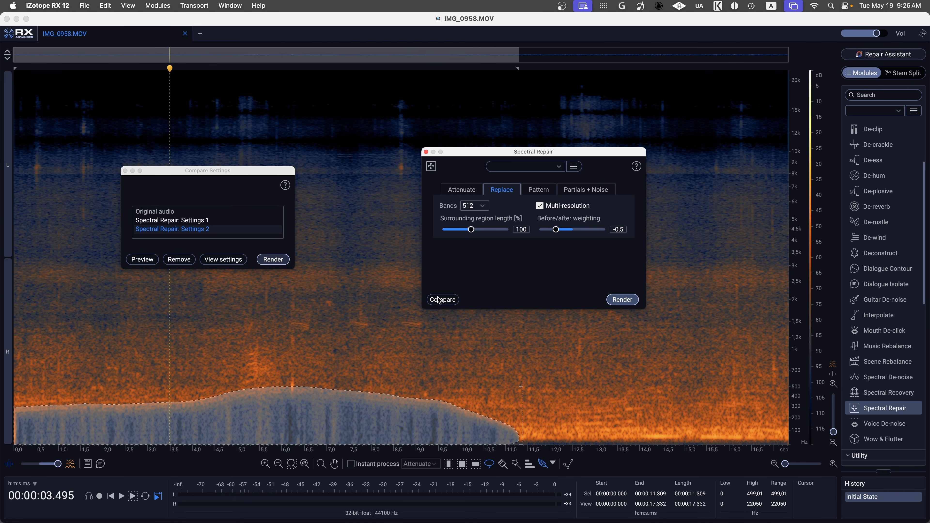
pyautogui.click(439, 300)
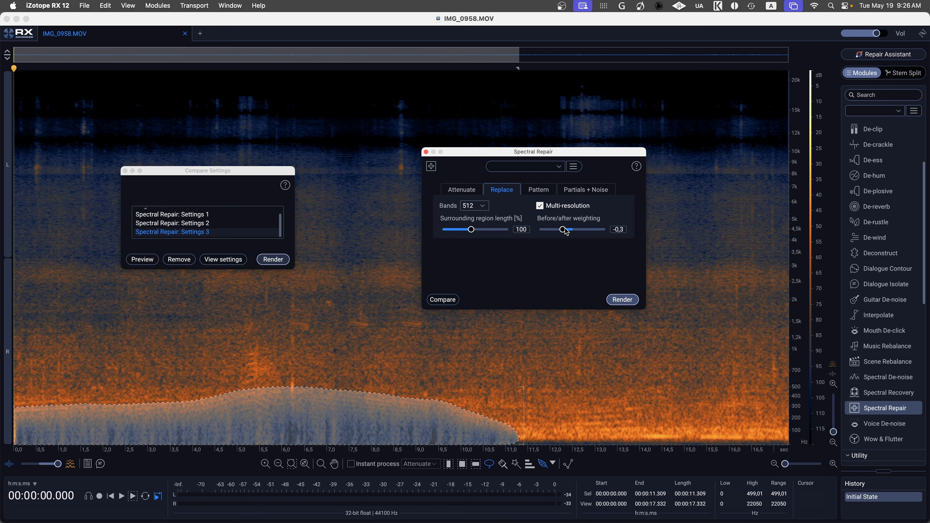
# Set Replace to 125 % surrounding region length and -0,3 weighting, render Spectral Repair: Settings 9 on the lassoed noise, and render Replace once more.
pyautogui.click(453, 304)
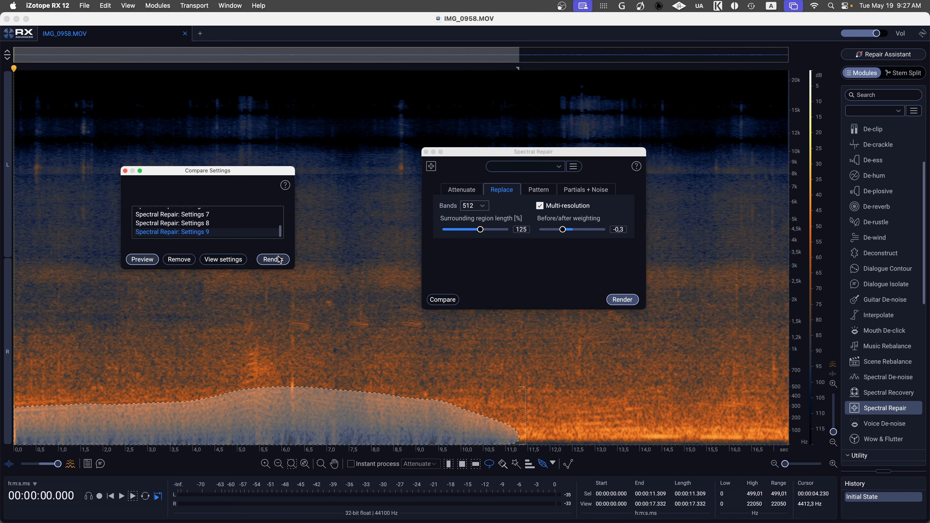
pyautogui.click(272, 260)
pyautogui.click(616, 299)
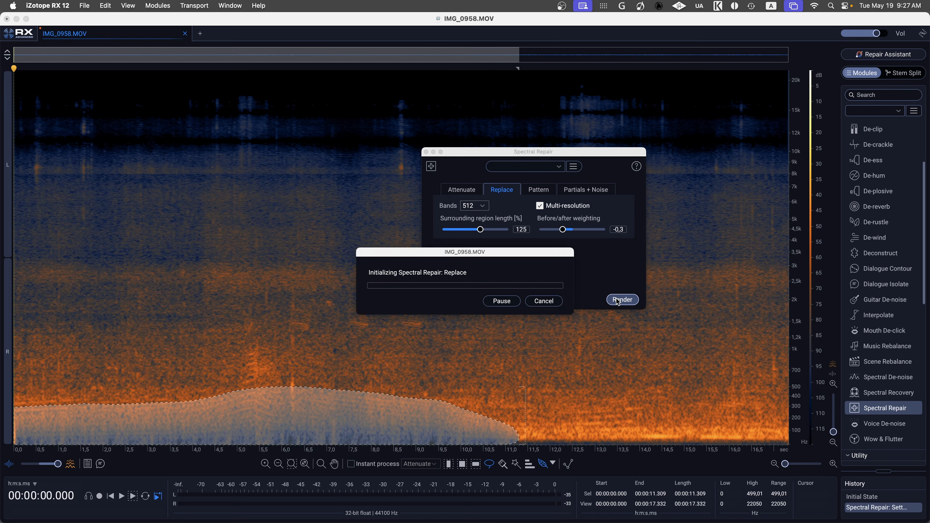
pyautogui.click(431, 166)
pyautogui.click(280, 374)
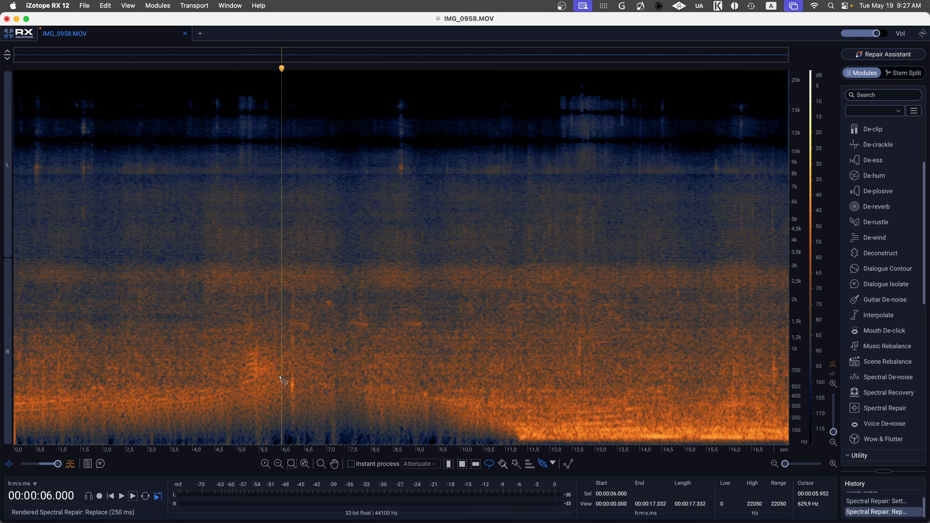
pyautogui.click(327, 382)
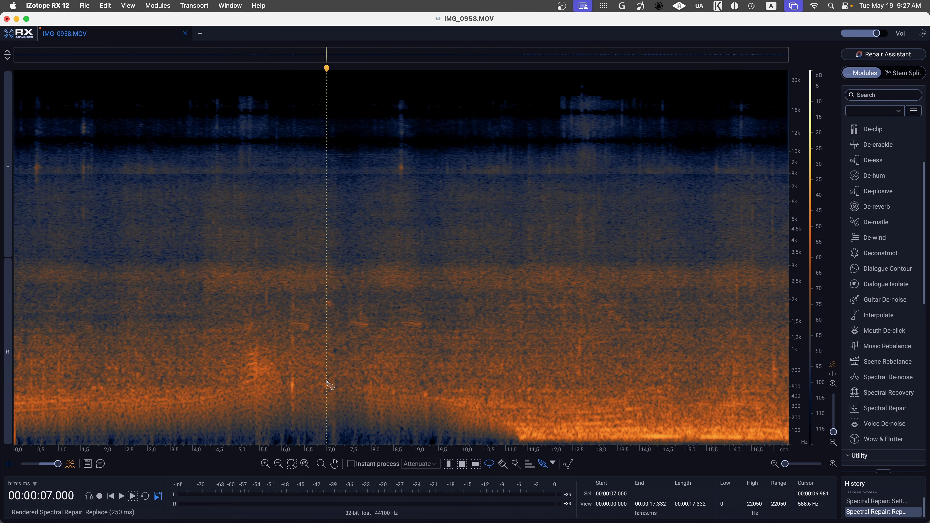
# Audition only about 191 to 795 Hz from 6.1 to 6.4 s, and about 436 to 1147 Hz from 4.5 to 6.0 s.
pyautogui.moveTo(286, 364); pyautogui.dragTo(301, 419)
pyautogui.press('space')
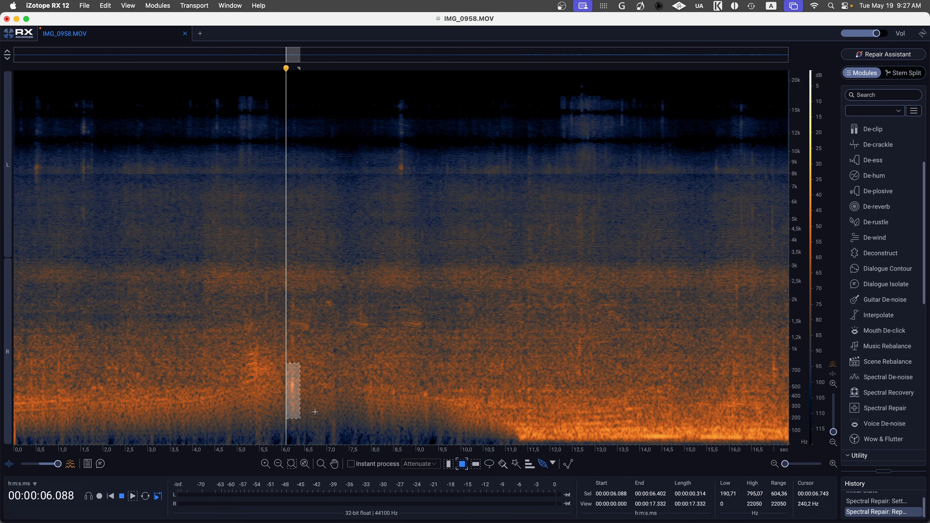
pyautogui.press('space')
pyautogui.click(264, 367)
pyautogui.press('space')
pyautogui.moveTo(215, 340); pyautogui.dragTo(290, 395)
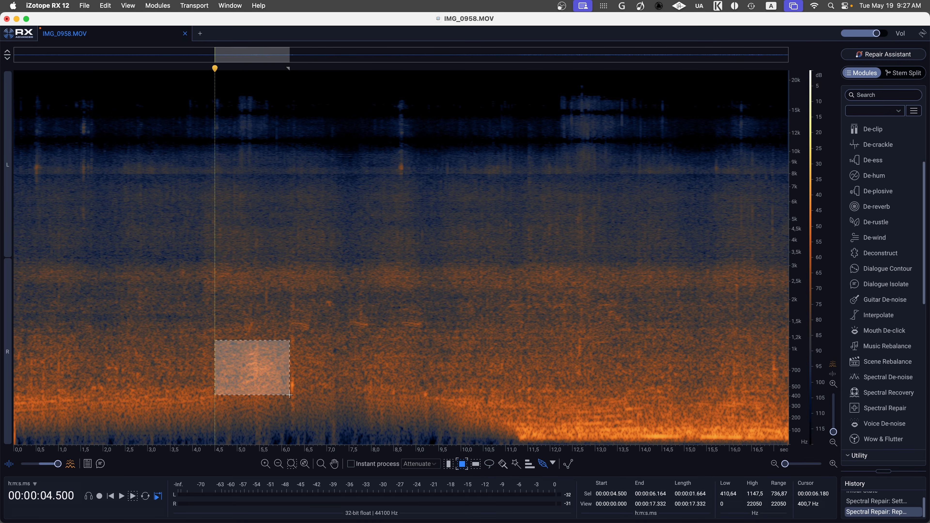
pyautogui.press('space')
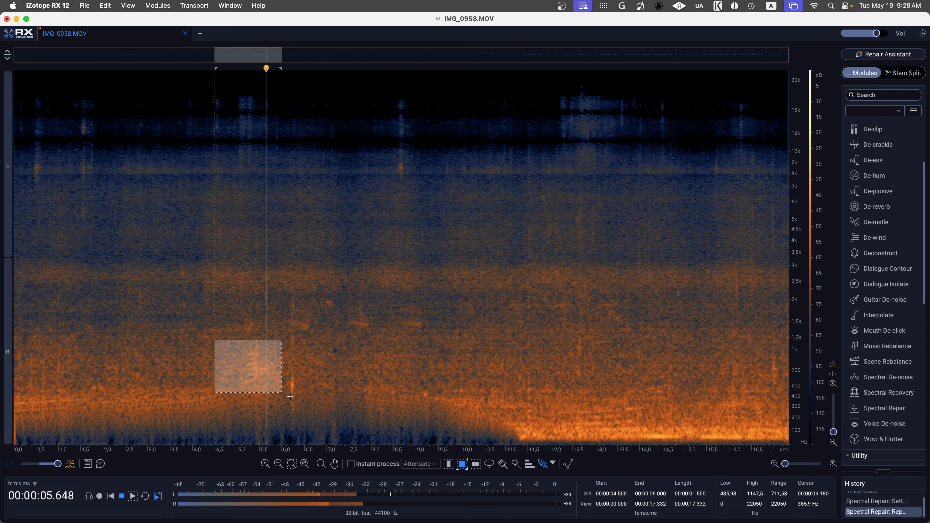
pyautogui.press('space')
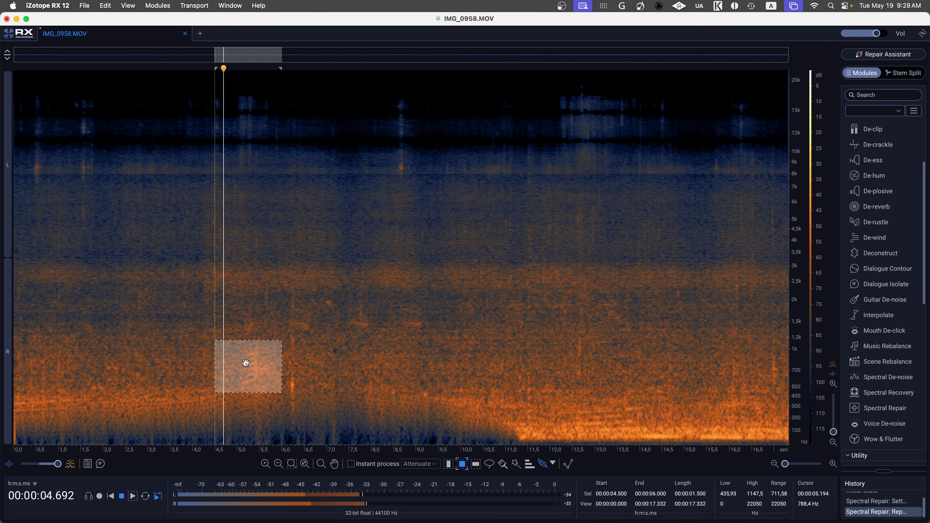
pyautogui.click(245, 334)
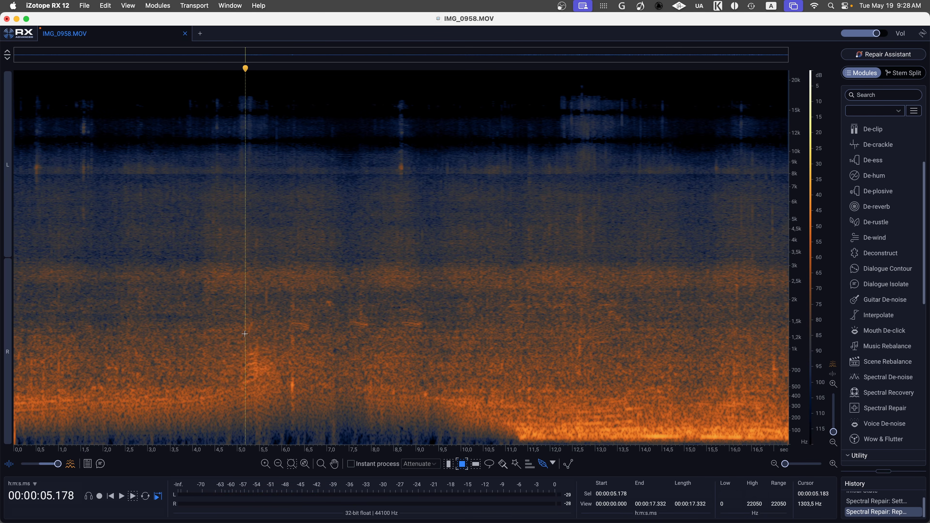
# Select about 488 to 1322 Hz from 5.1 to 5.6 s, and render Spectral Repair: Settings 1 on it from the comparison.
pyautogui.moveTo(241, 331); pyautogui.dragTo(254, 354)
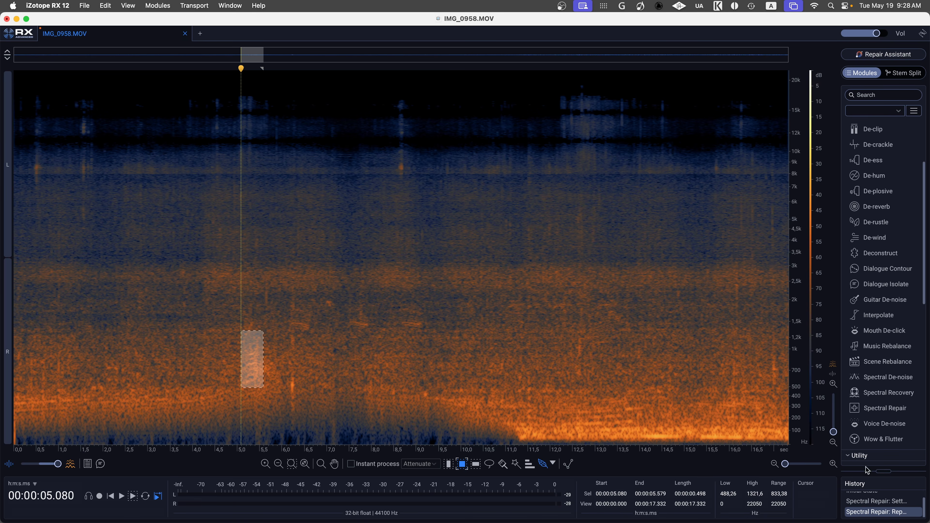
pyautogui.click(885, 408)
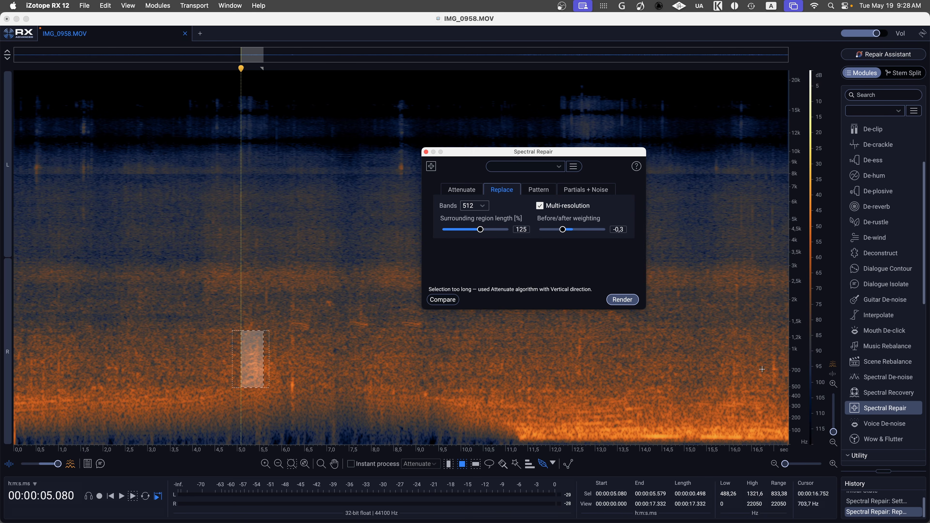
pyautogui.click(442, 301)
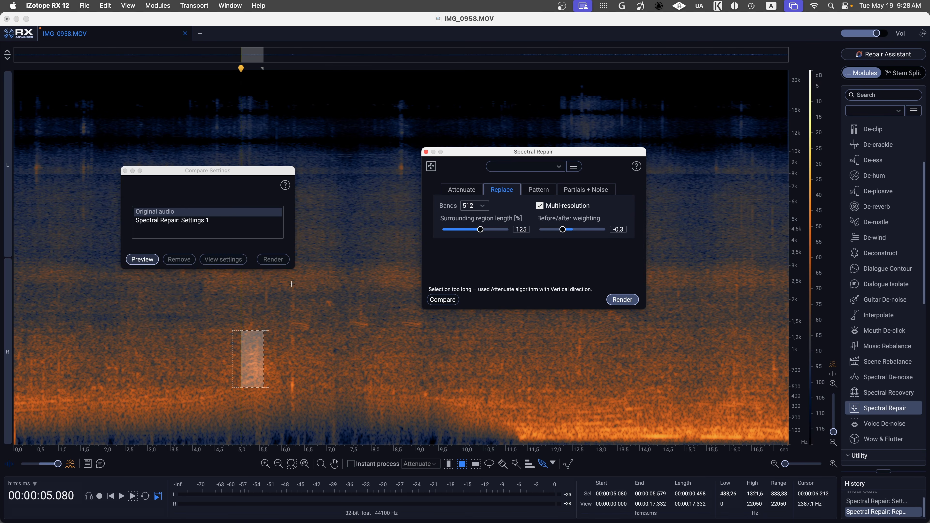
pyautogui.click(189, 222)
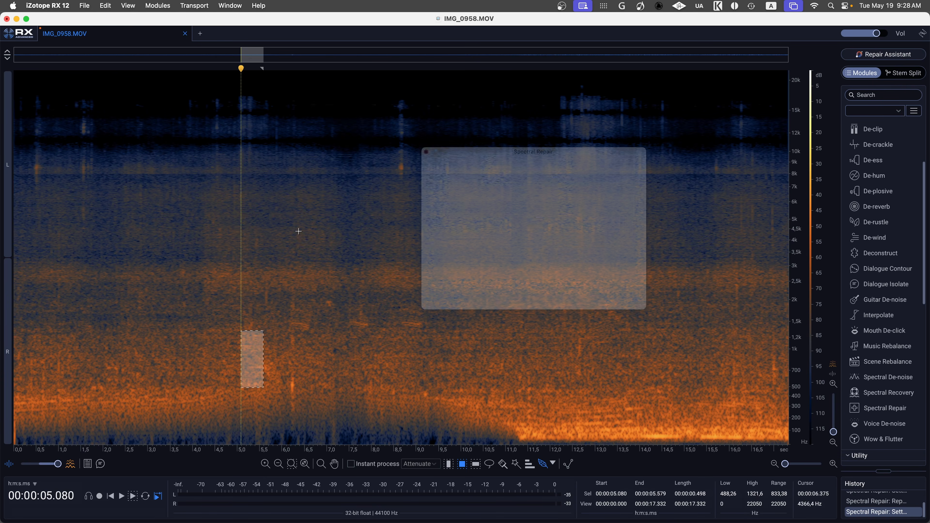
pyautogui.click(139, 325)
# Play the repaired clip from about 1.8 s, and audition about 240 to 1810 Hz from 6.1 to 6.4 s.
pyautogui.click(96, 334)
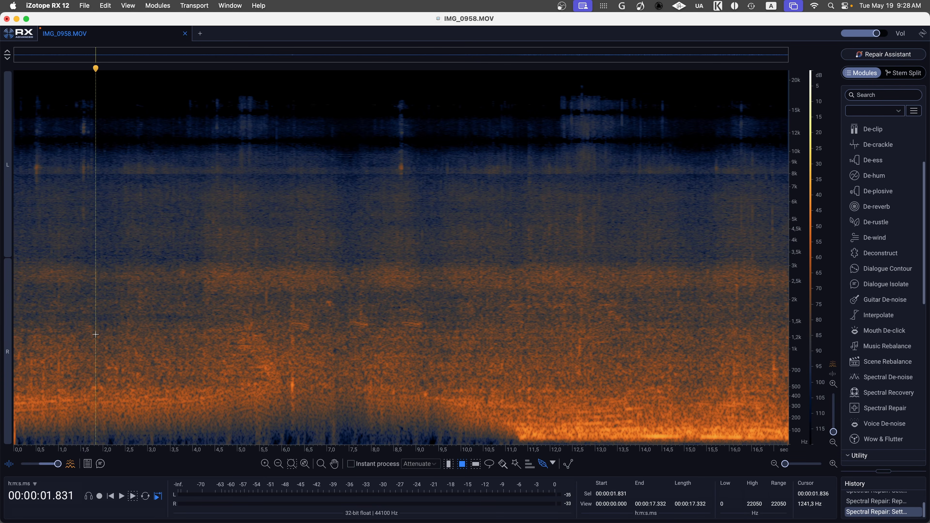
pyautogui.press('space')
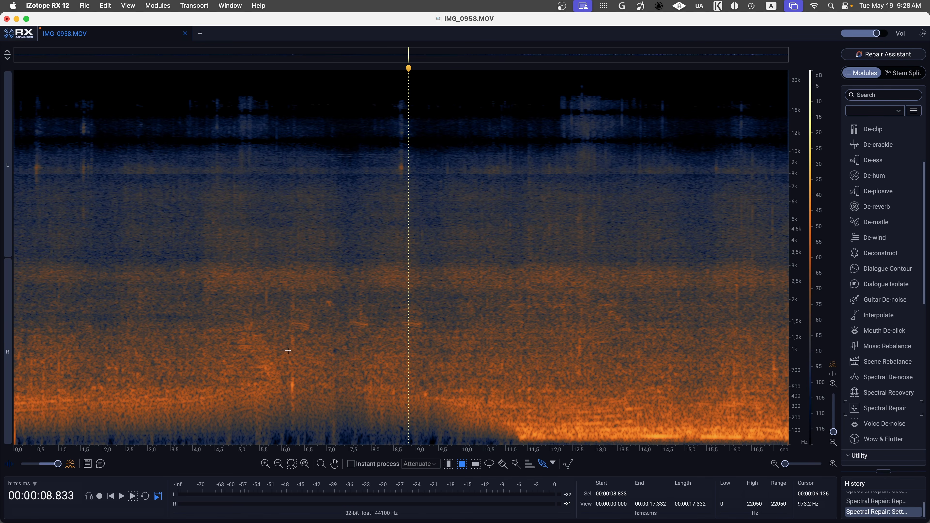
pyautogui.moveTo(286, 308); pyautogui.dragTo(298, 411)
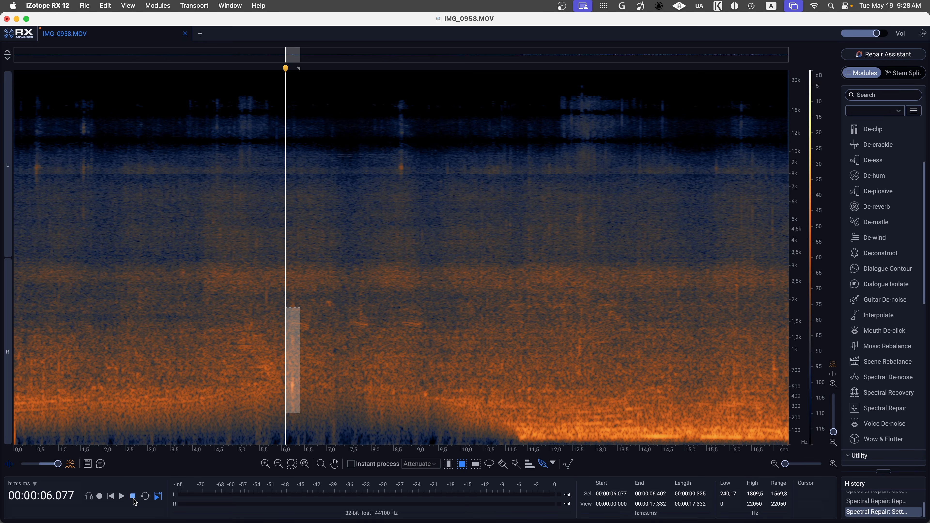
pyautogui.click(133, 499)
pyautogui.click(266, 309)
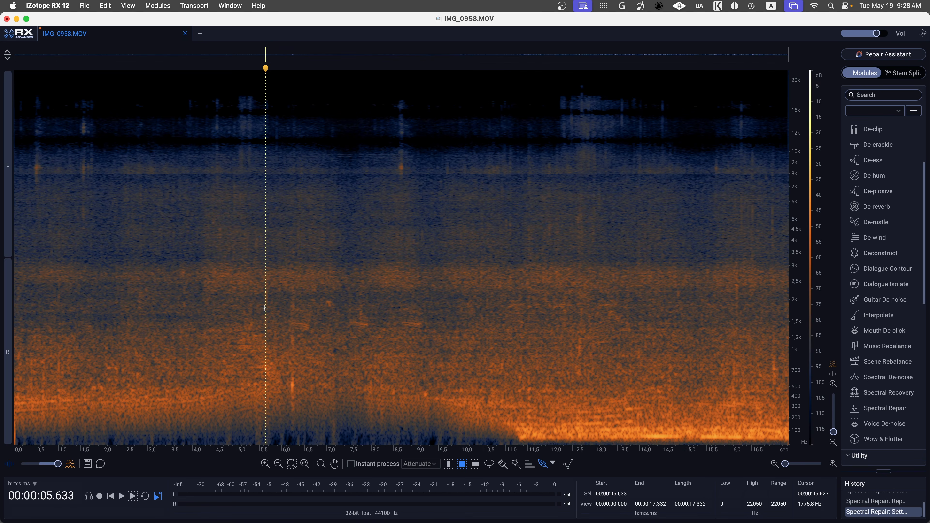
pyautogui.press('space')
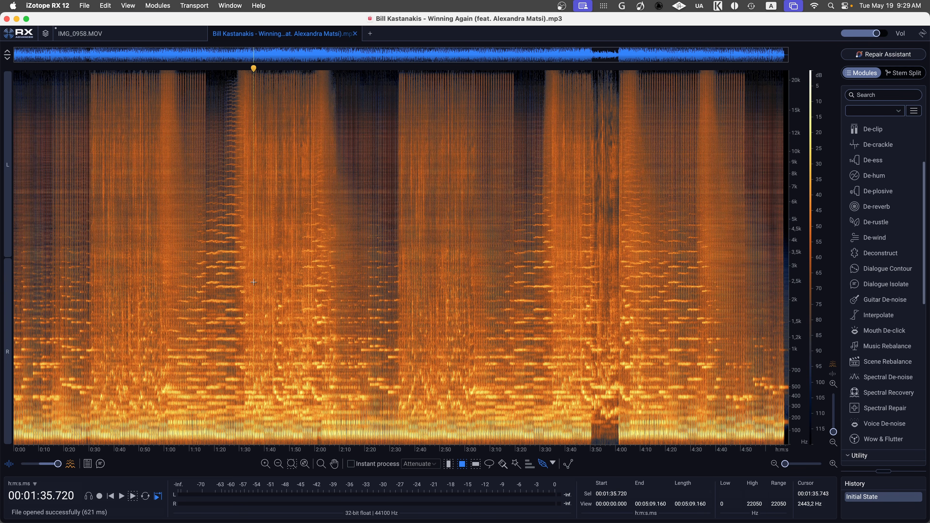
# Play the Winning Again song from about 1:35.7, and select and audition a 19.9 s passage starting at about 1:33.2.
pyautogui.press('space')
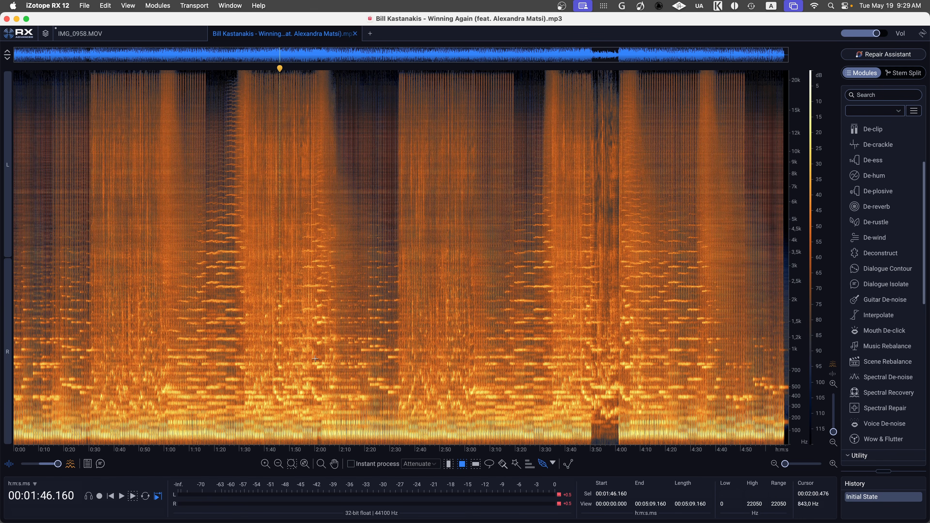
pyautogui.moveTo(260, 311); pyautogui.dragTo(310, 313)
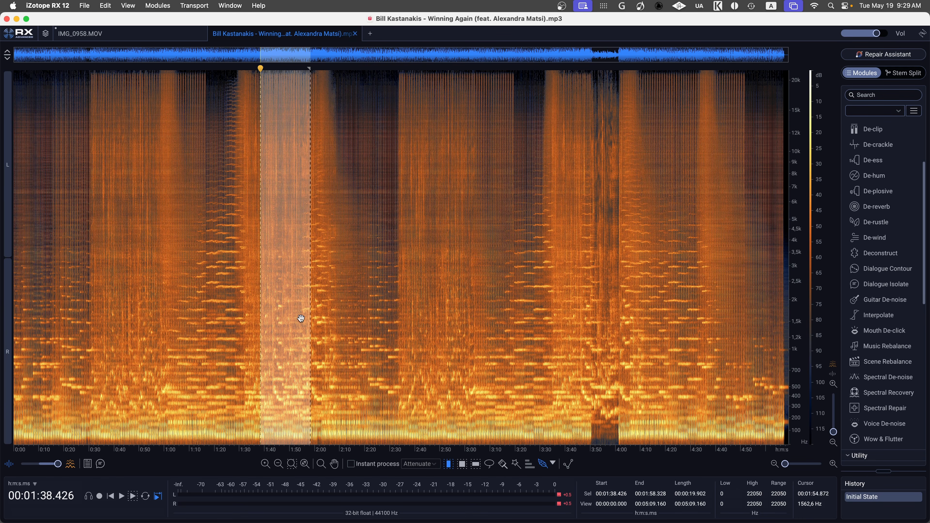
pyautogui.press('space')
pyautogui.press('space')
pyautogui.moveTo(287, 315)
pyautogui.mouseDown()
pyautogui.moveTo(267, 314)
pyautogui.moveTo(278, 324)
pyautogui.mouseUp()
pyautogui.press('space')
pyautogui.press('space')
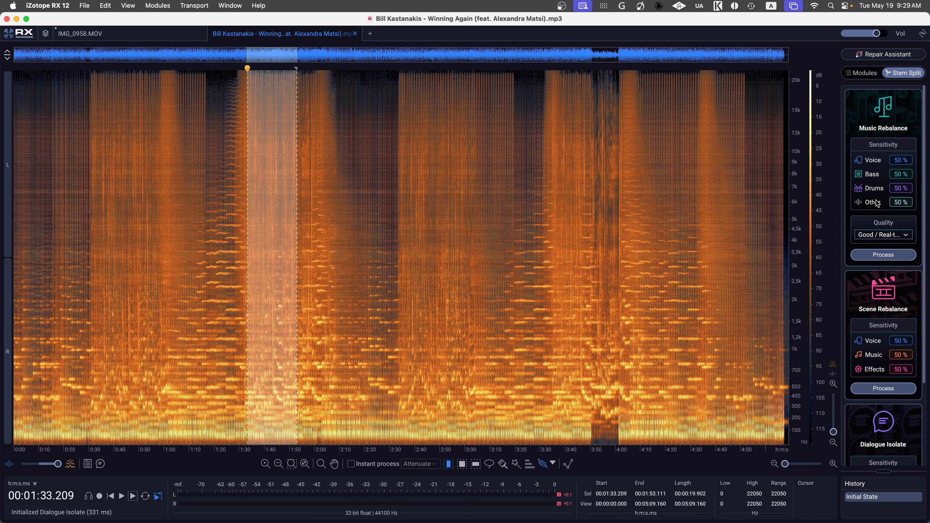
# Open Music Rebalance for the selected song passage and briefly preview it with all four stems at 0.0 dB.
pyautogui.click(871, 76)
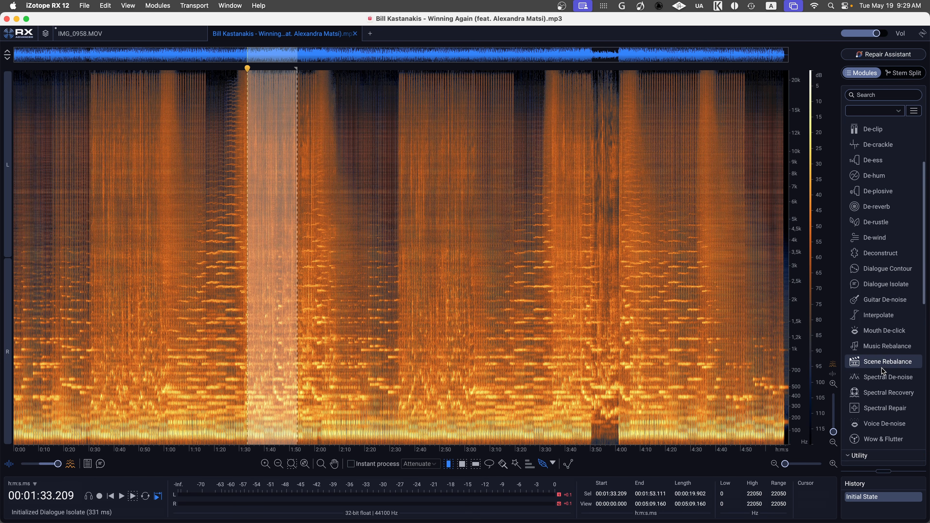
pyautogui.click(891, 347)
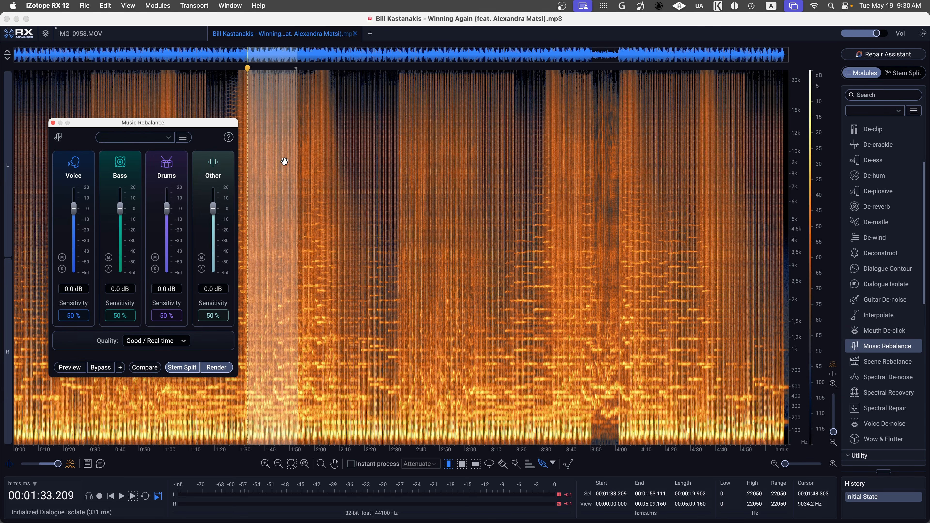
pyautogui.moveTo(219, 132); pyautogui.dragTo(550, 128)
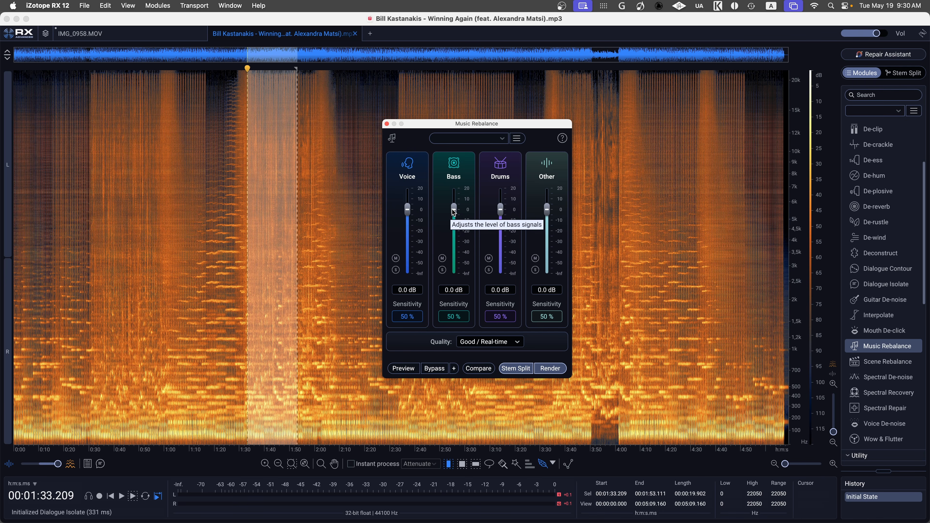
pyautogui.click(402, 368)
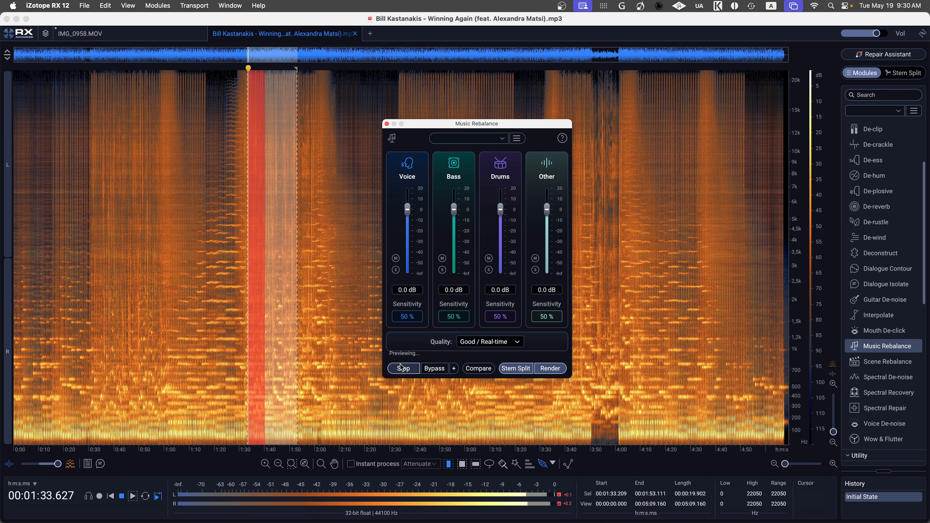
pyautogui.click(401, 367)
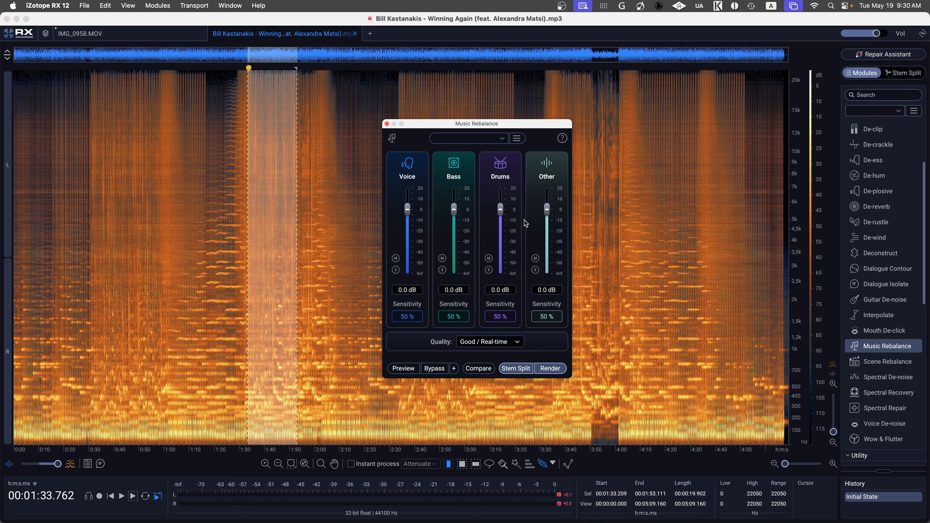
# Lower Bass to -3.2 dB and Drums to -5.9 dB, and compare Music Rebalance: Settings 1 with the original audio.
pyautogui.moveTo(502, 210); pyautogui.dragTo(499, 215)
pyautogui.click(404, 368)
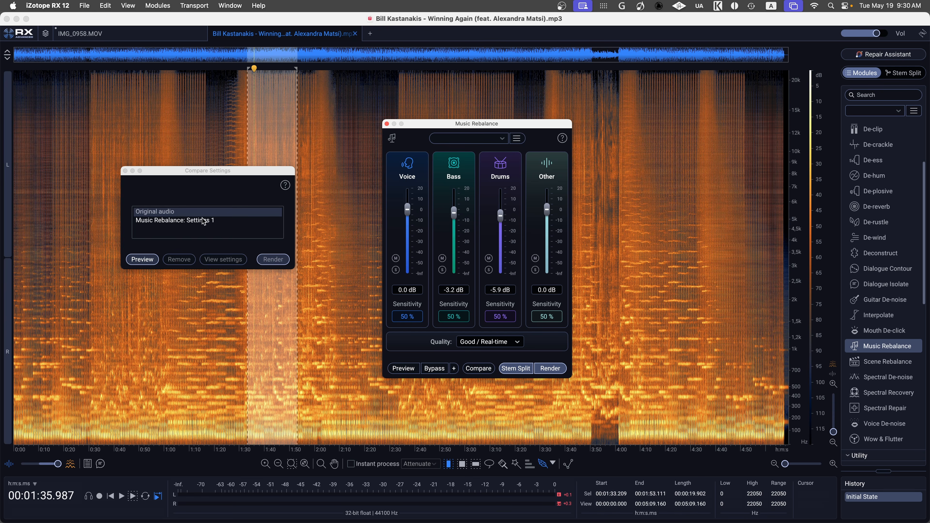
pyautogui.click(143, 259)
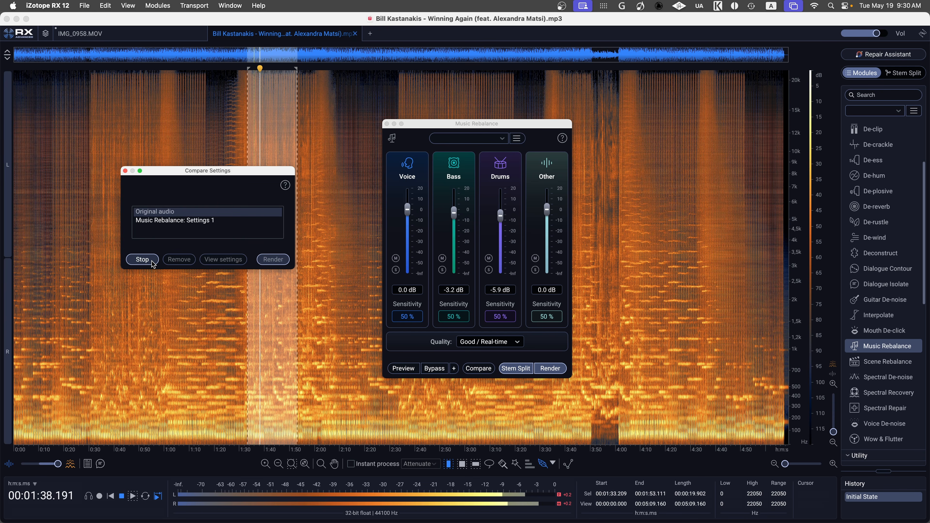
pyautogui.click(143, 259)
pyautogui.click(170, 220)
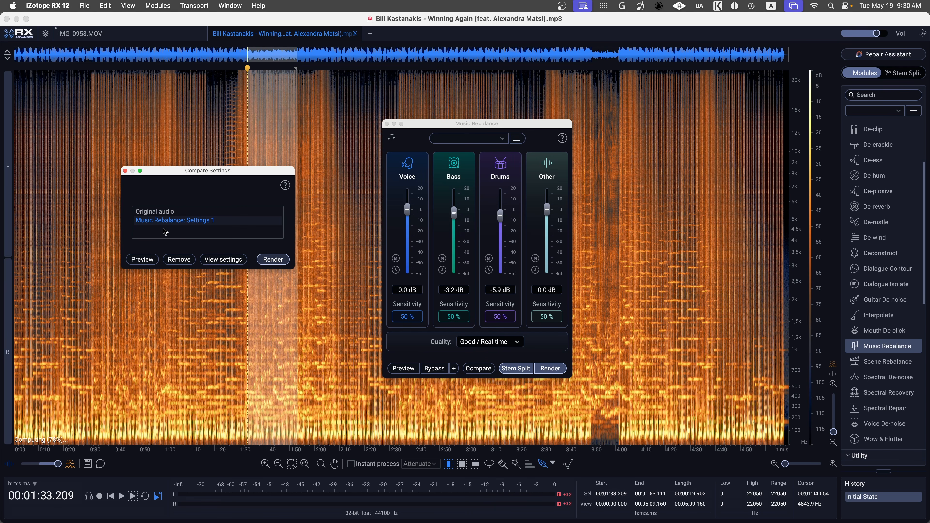
pyautogui.click(141, 260)
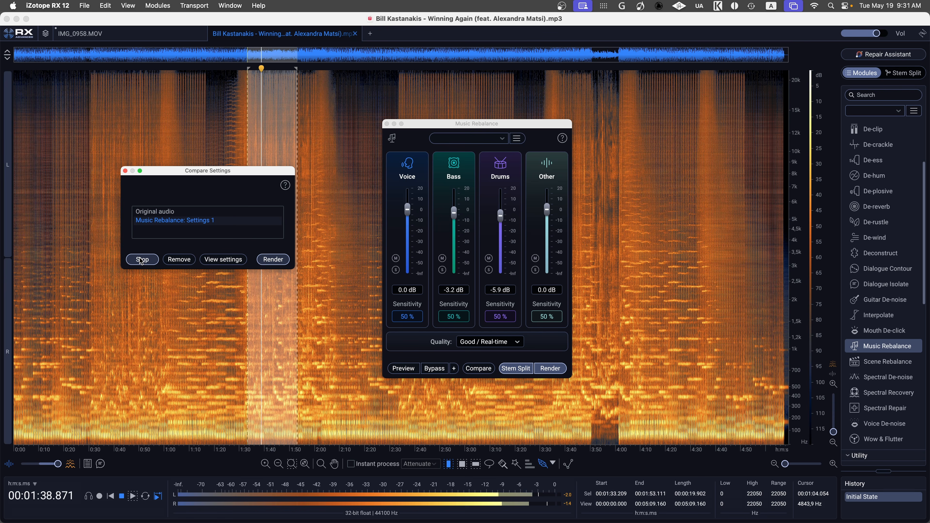
pyautogui.click(141, 259)
# Raise Voice to 1.8 dB, add these levels to the comparison, and preview Music Rebalance: Settings 2.
pyautogui.click(409, 215)
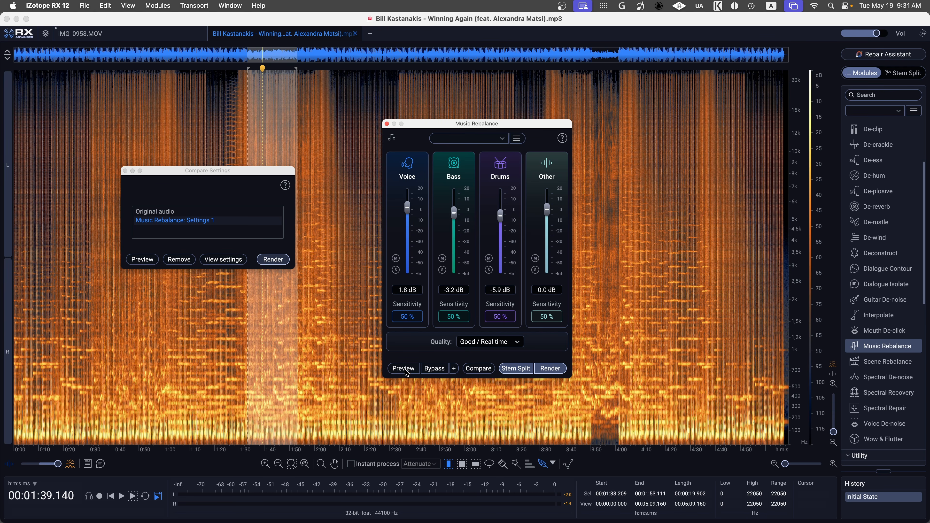
pyautogui.click(479, 368)
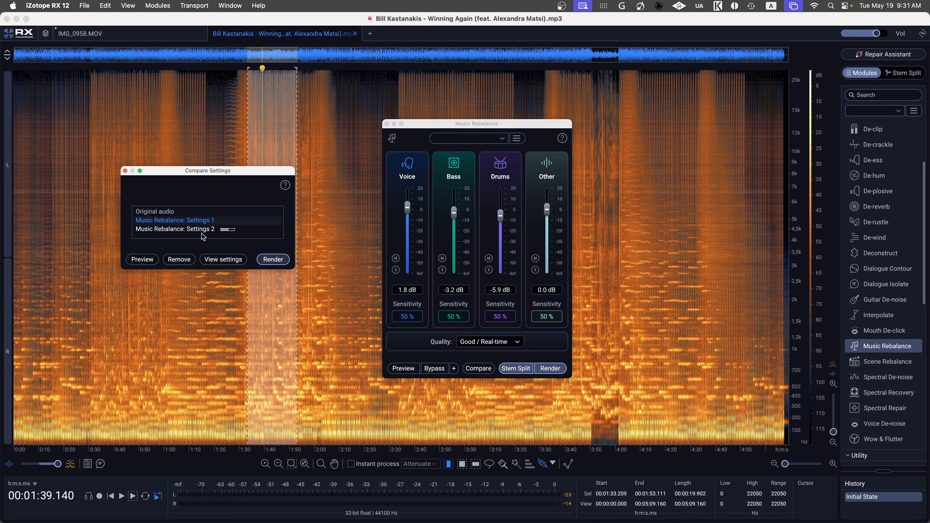
pyautogui.click(201, 230)
pyautogui.click(143, 260)
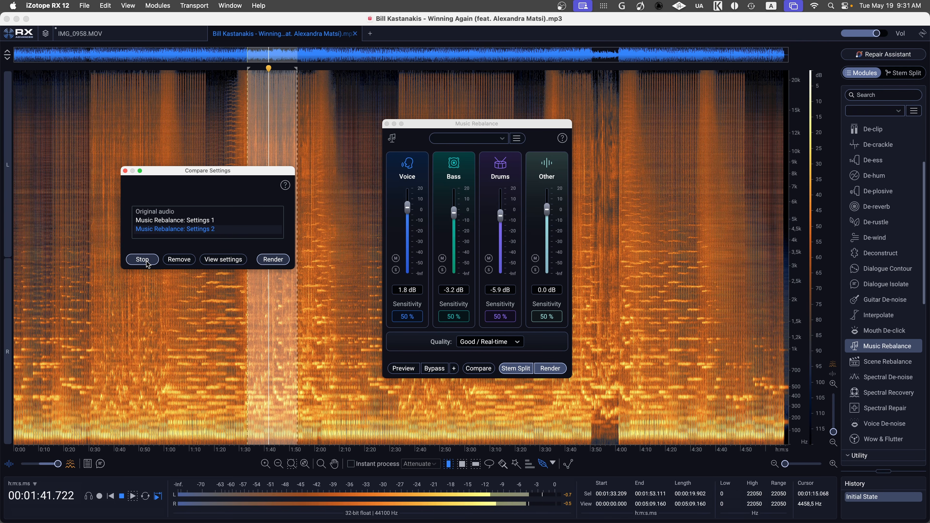
# Stop the Music Rebalance: Settings 2 preview and close Compare Settings and Music Rebalance without rendering.
pyautogui.click(145, 261)
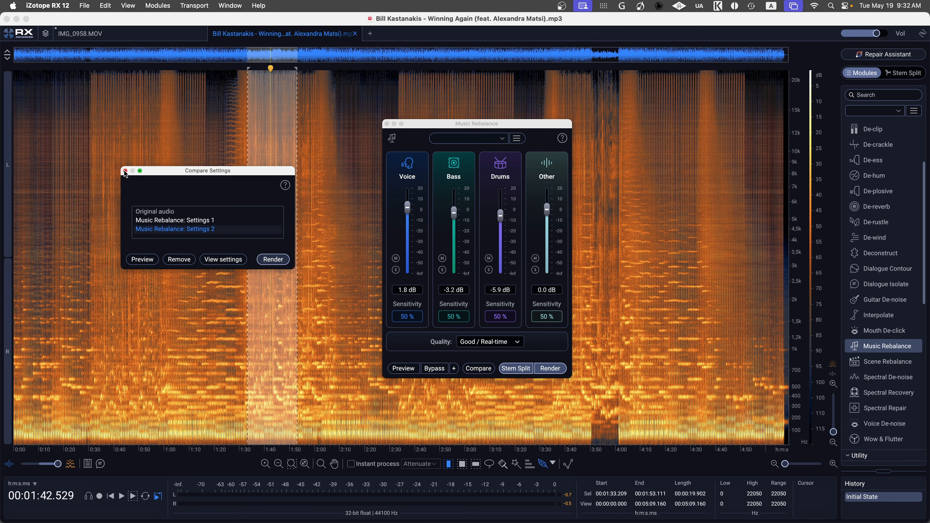
pyautogui.click(125, 171)
pyautogui.click(386, 124)
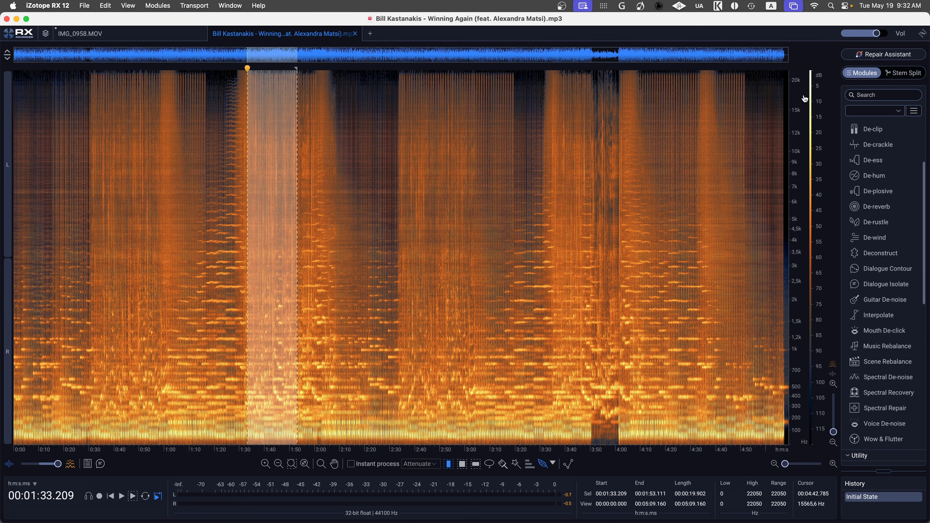
# Split the selected song passage into Voice, Bass, Drums and Other stems using Music Rebalance at Best / Offline quality.
pyautogui.click(904, 73)
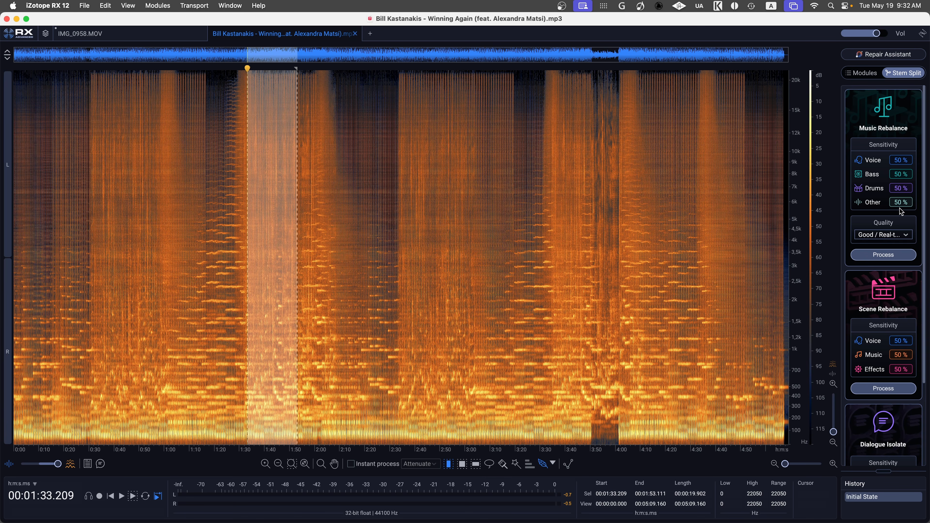
pyautogui.click(898, 237)
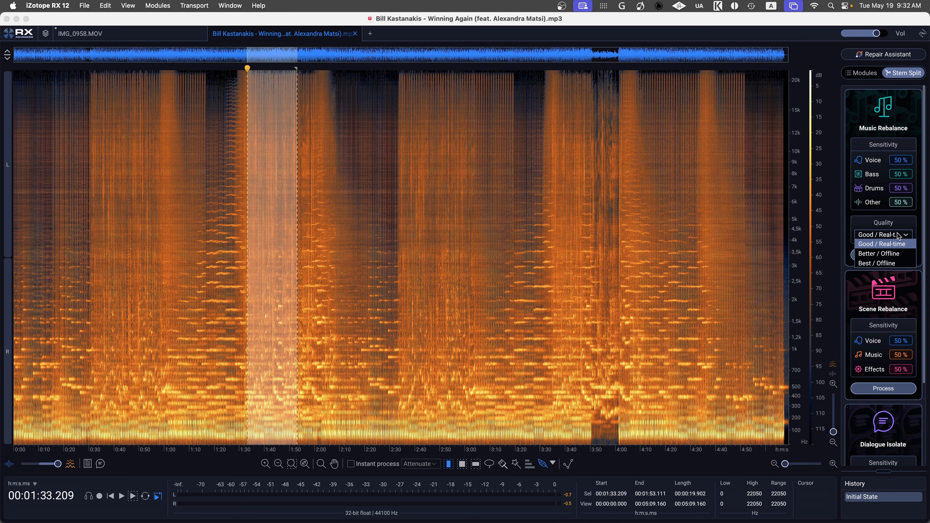
pyautogui.click(881, 263)
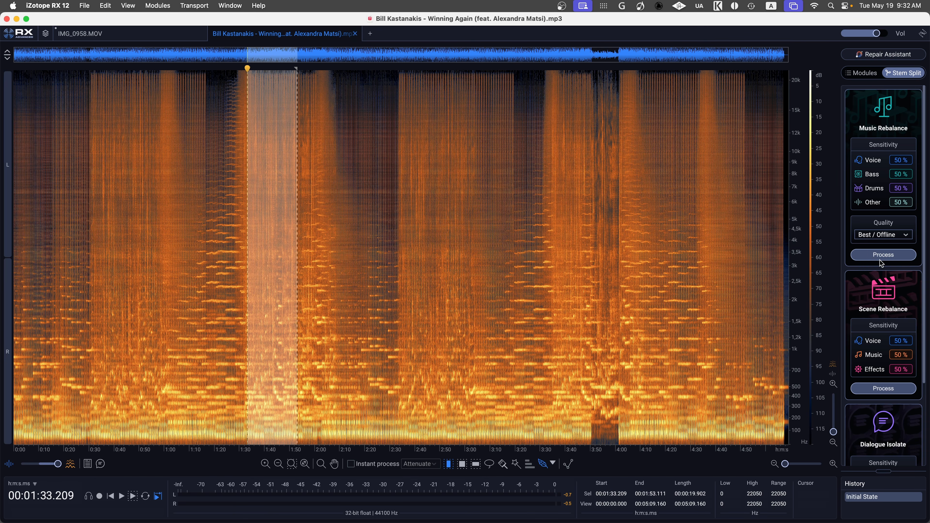
pyautogui.click(907, 258)
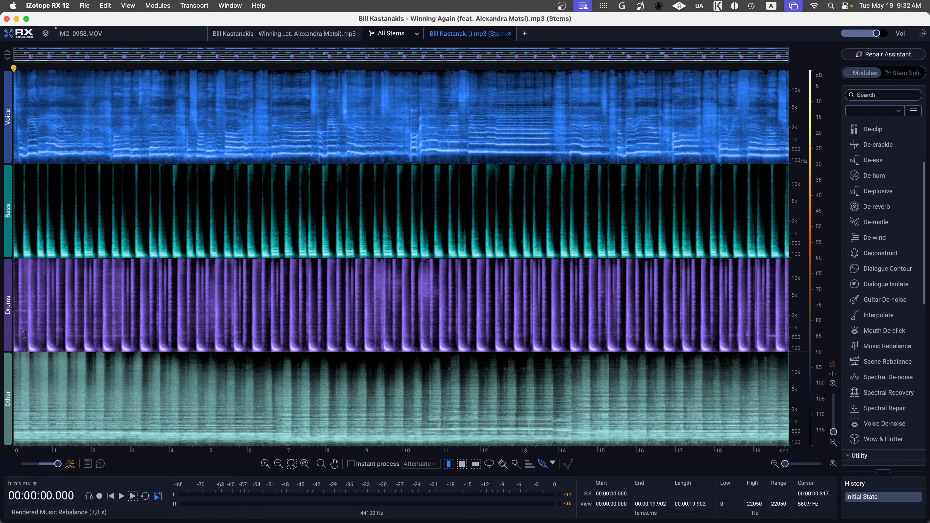
# Isolate the Voice stem and play it on its own.
pyautogui.click(9, 131)
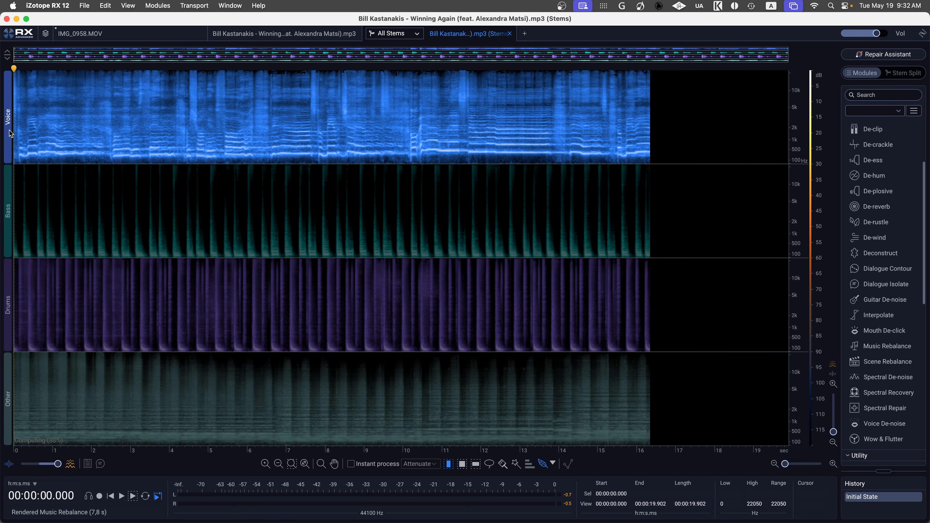
pyautogui.click(182, 124)
pyautogui.press('space')
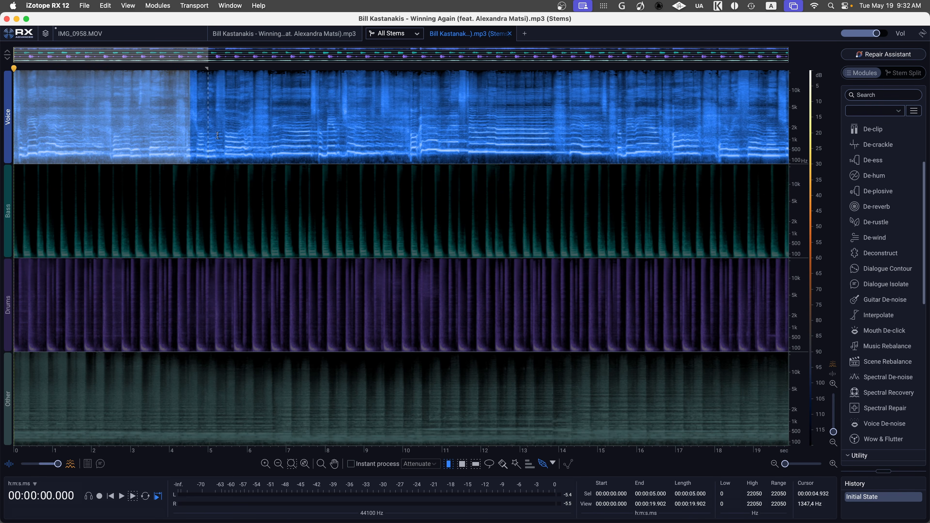
# Select the full length of the Voice stem and learn its reverb profile in De-reverb.
pyautogui.moveTo(217, 136); pyautogui.dragTo(824, 142)
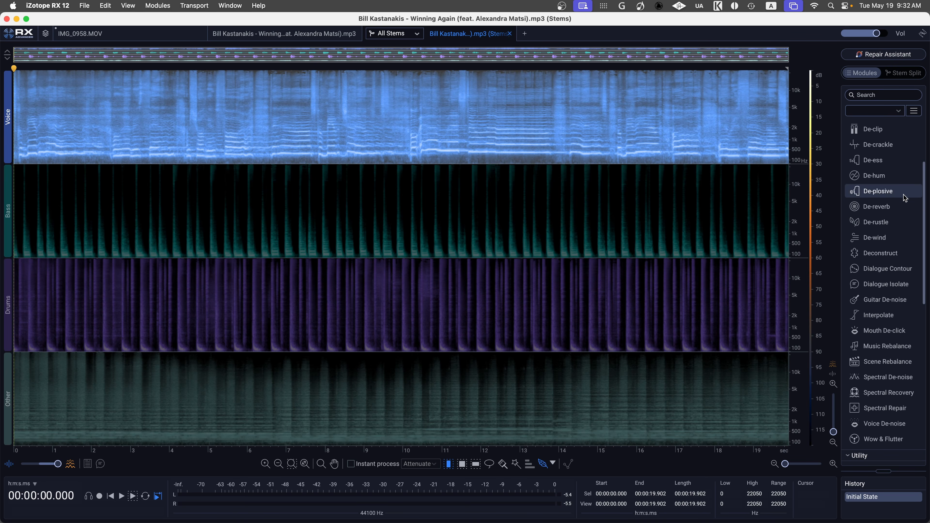
pyautogui.click(877, 207)
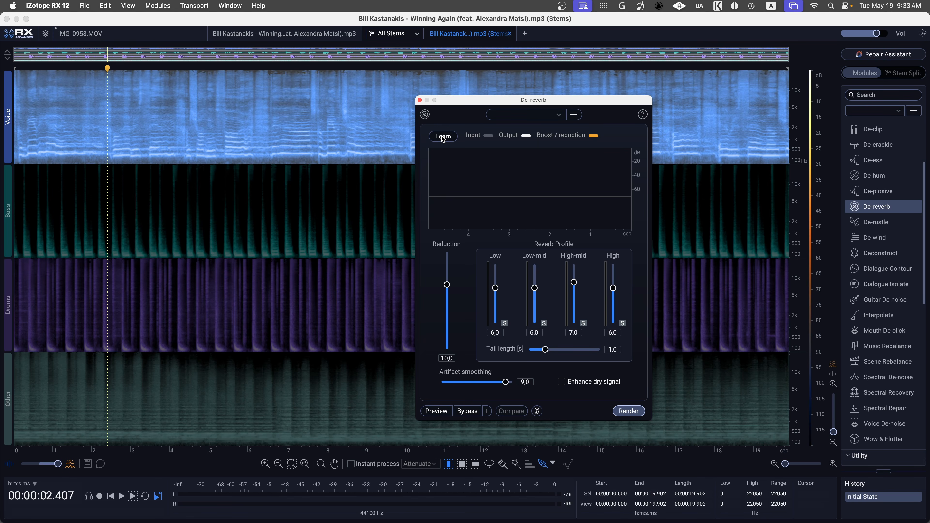
pyautogui.click(442, 135)
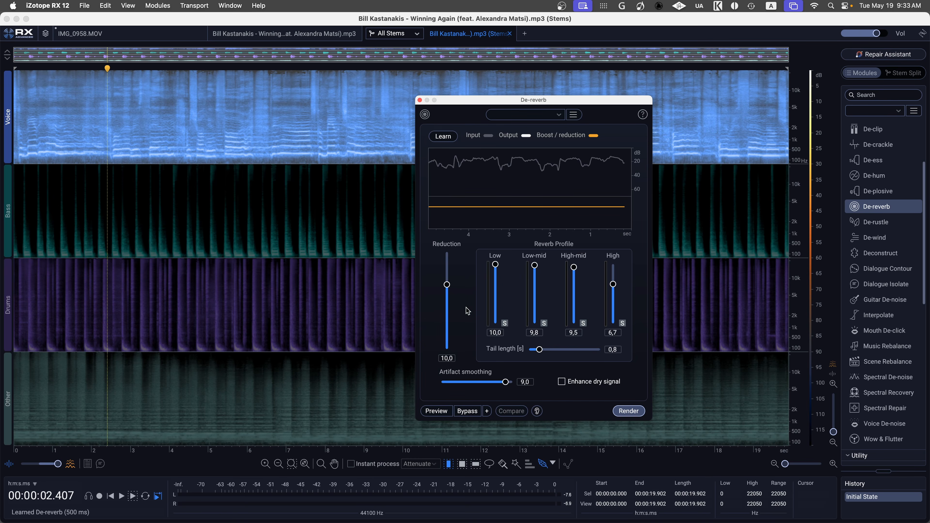
# Set the De-reverb Reduction to 4.4, checking it by preview, and render it on the Voice stem.
pyautogui.click(442, 410)
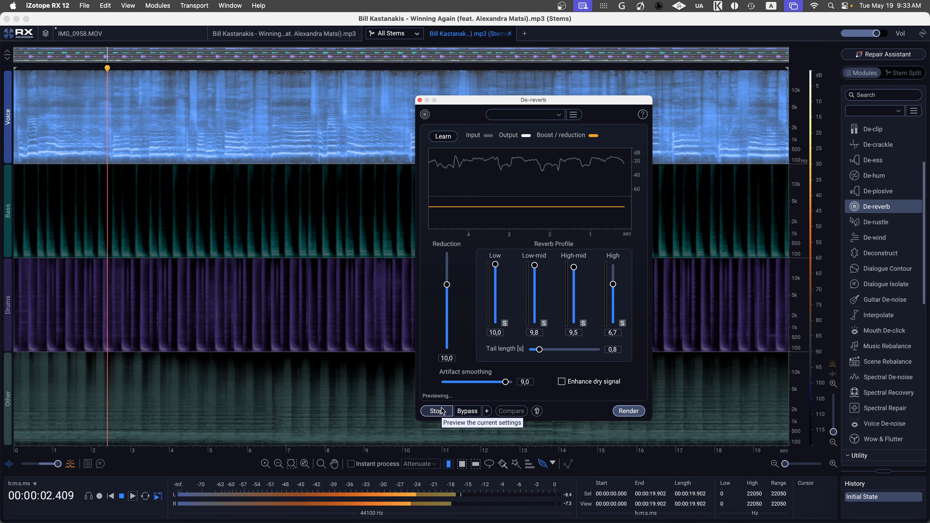
pyautogui.click(442, 410)
pyautogui.moveTo(447, 284); pyautogui.dragTo(455, 307)
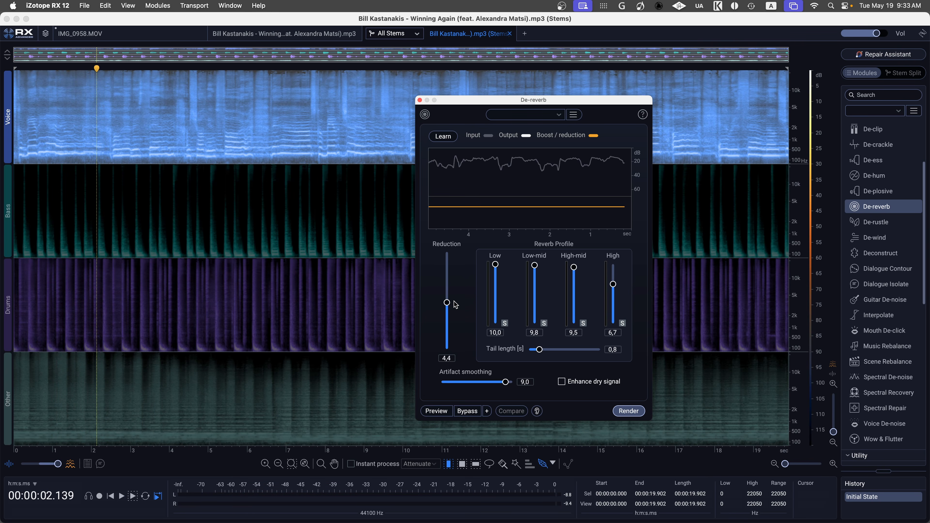
pyautogui.click(438, 409)
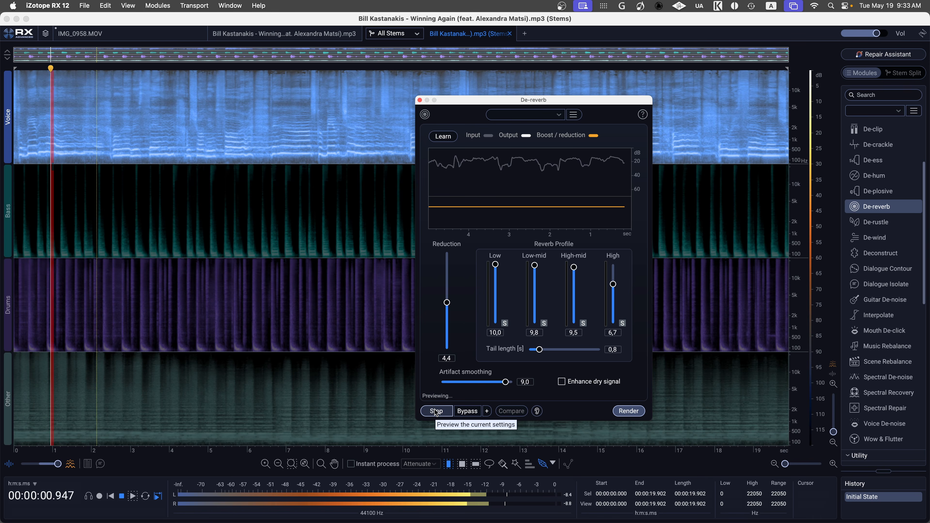
pyautogui.click(436, 412)
pyautogui.click(628, 411)
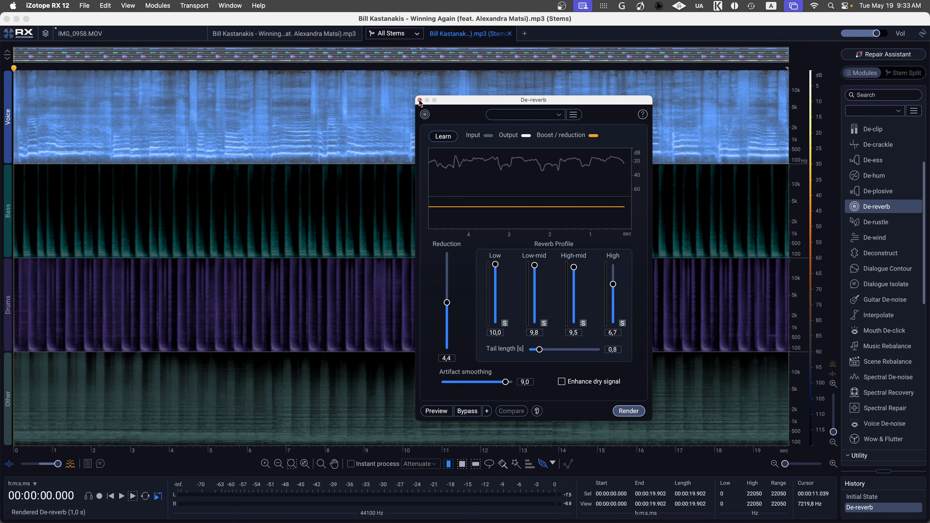
pyautogui.click(420, 100)
# Reactivate all four stems and play them together from about 3.8 s.
pyautogui.click(162, 210)
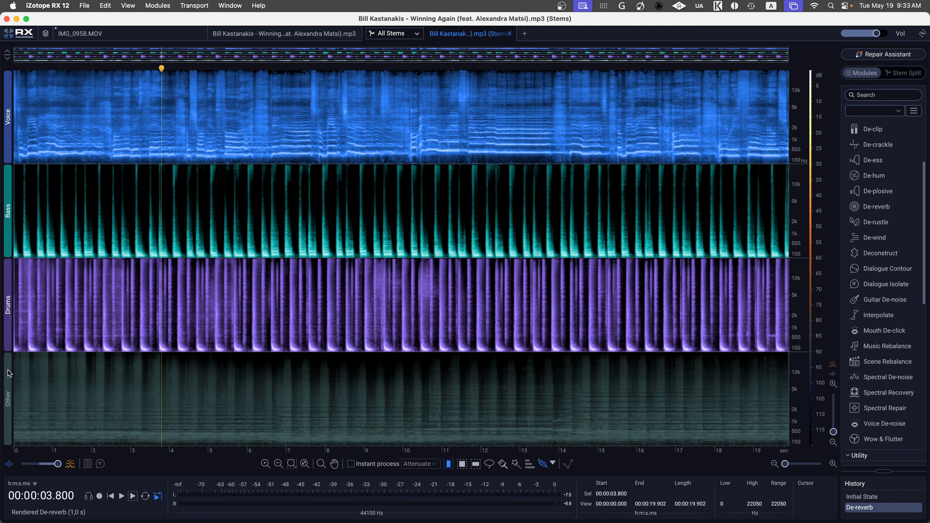
pyautogui.press('space')
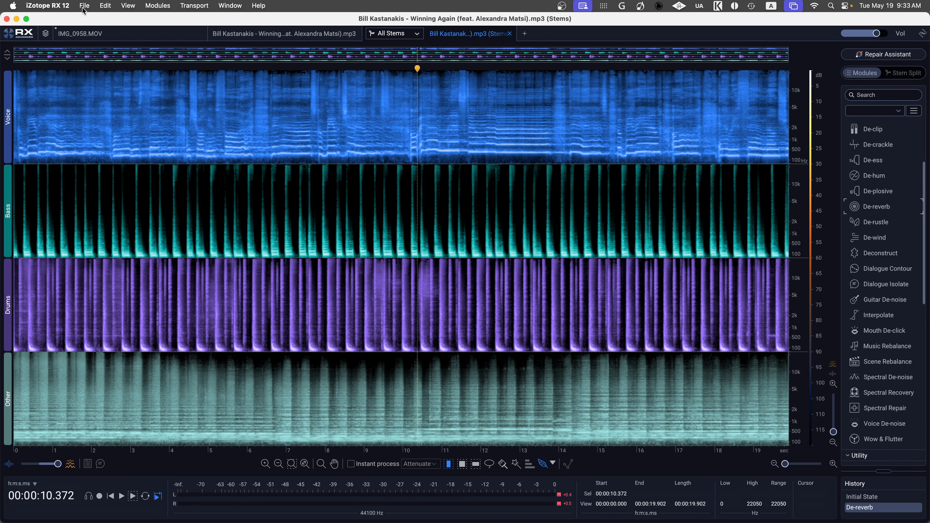
# Examine the export options for the separated stems.
pyautogui.click(84, 6)
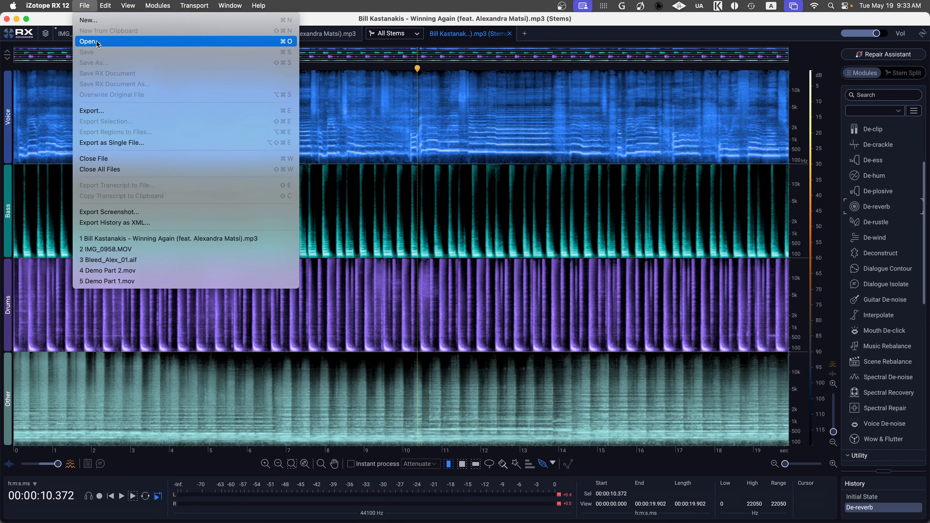
pyautogui.click(103, 109)
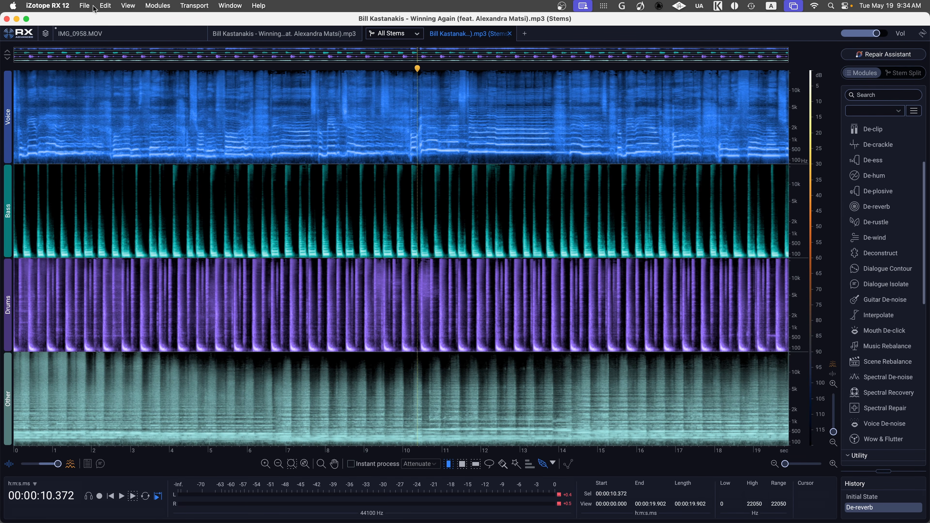
pyautogui.click(93, 8)
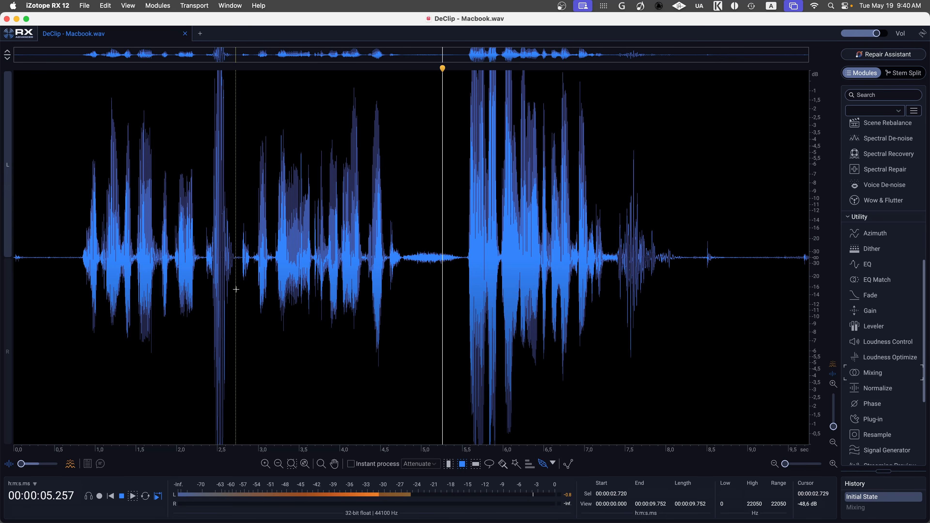
# Stop playback of DeClip - Macbook.wav and time-select about 0.73 s of the clipped speech starting at about 5.57 s.
pyautogui.press('space')
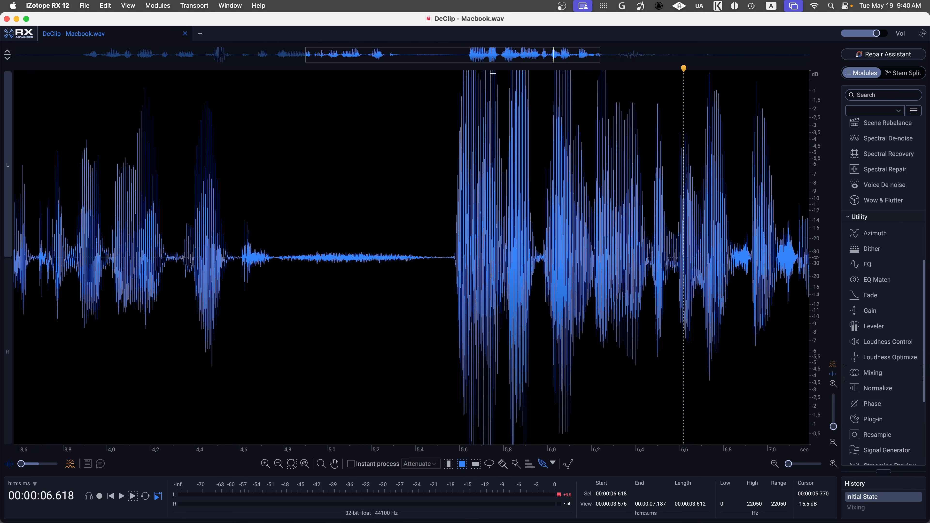
pyautogui.scroll(4, 476, 77)
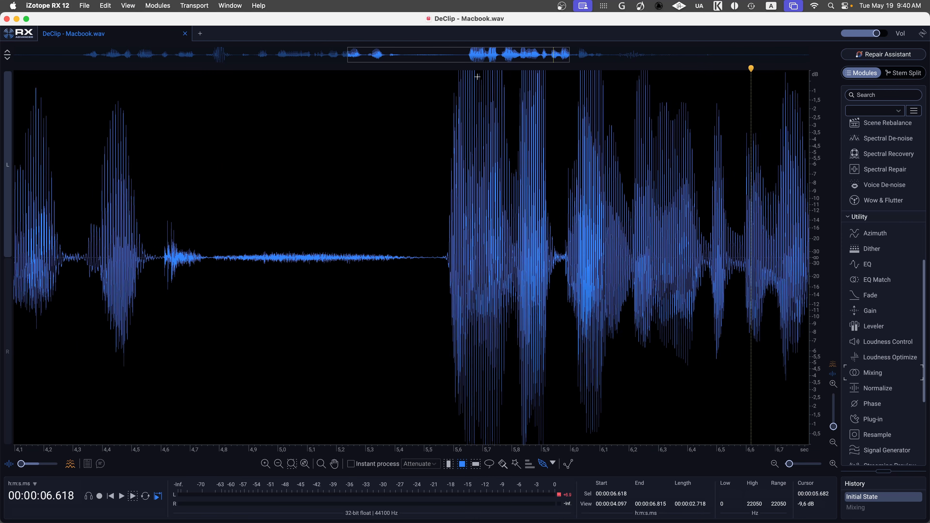
pyautogui.scroll(-3, 474, 78)
pyautogui.moveTo(518, 156); pyautogui.dragTo(638, 204)
pyautogui.click(614, 247)
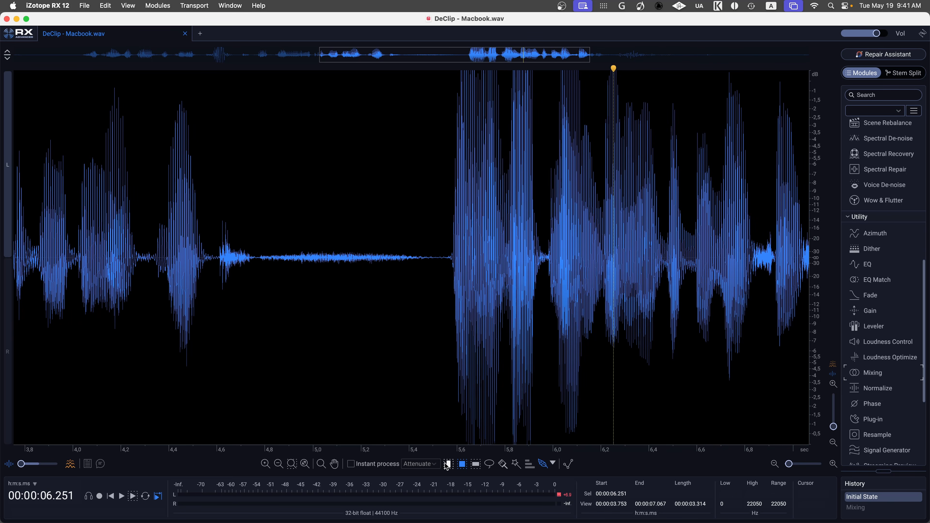
pyautogui.moveTo(476, 311); pyautogui.dragTo(624, 315)
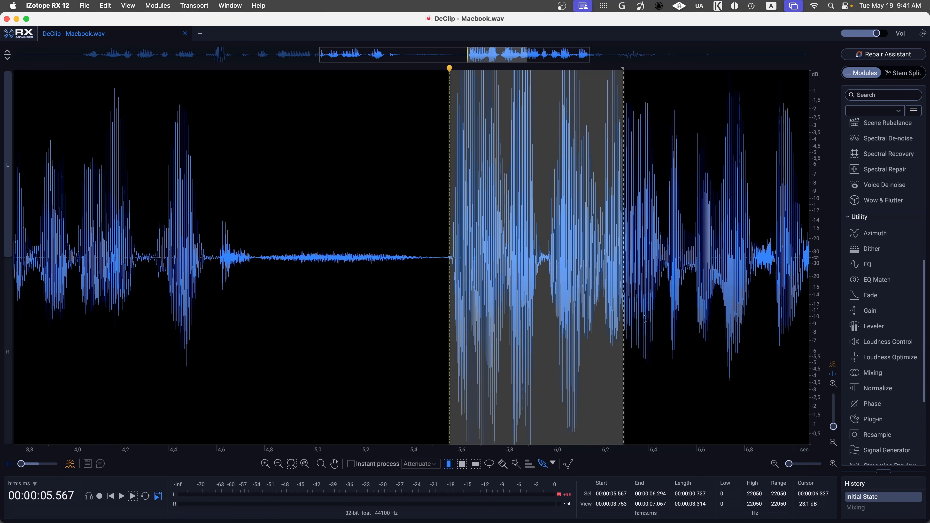
pyautogui.hscroll(5, 672, 326)
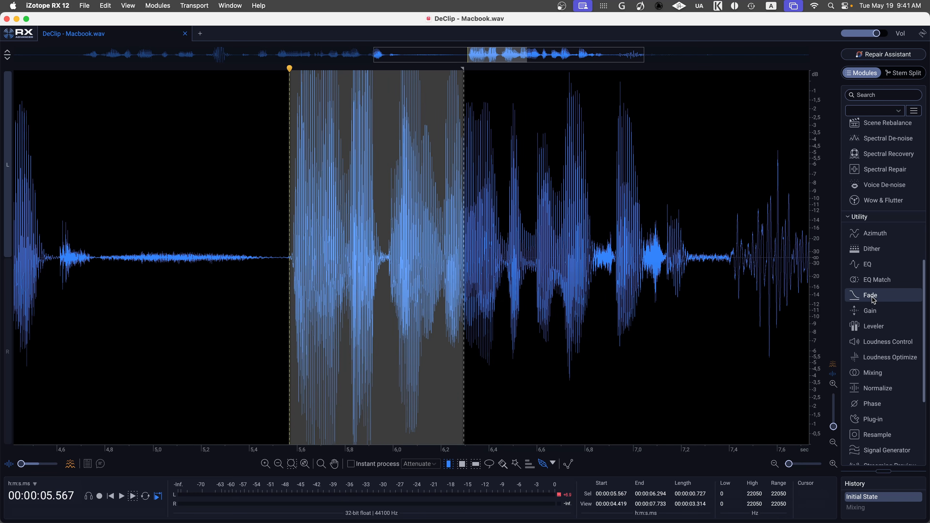
# Open De-clip for the selected speech and learn its clipping thresholds.
pyautogui.scroll(-1, 885, 305)
pyautogui.scroll(10, 886, 304)
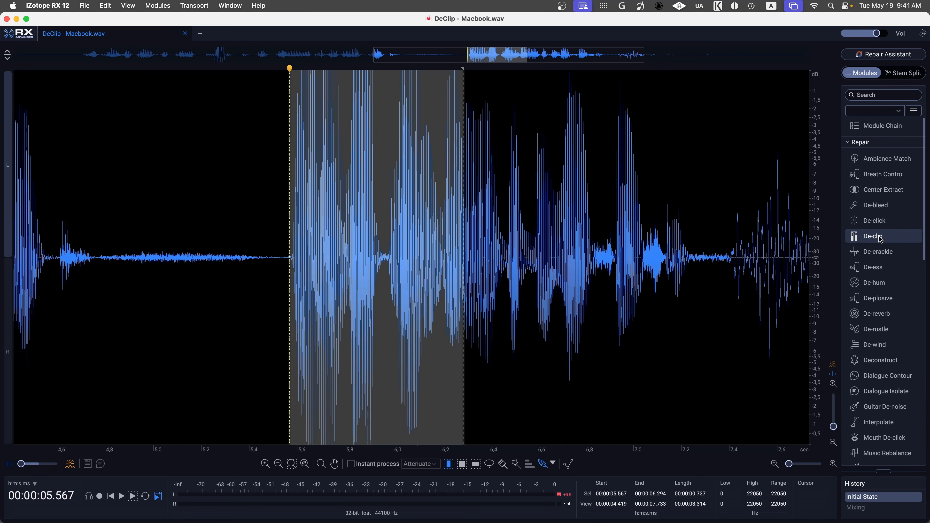
pyautogui.click(881, 240)
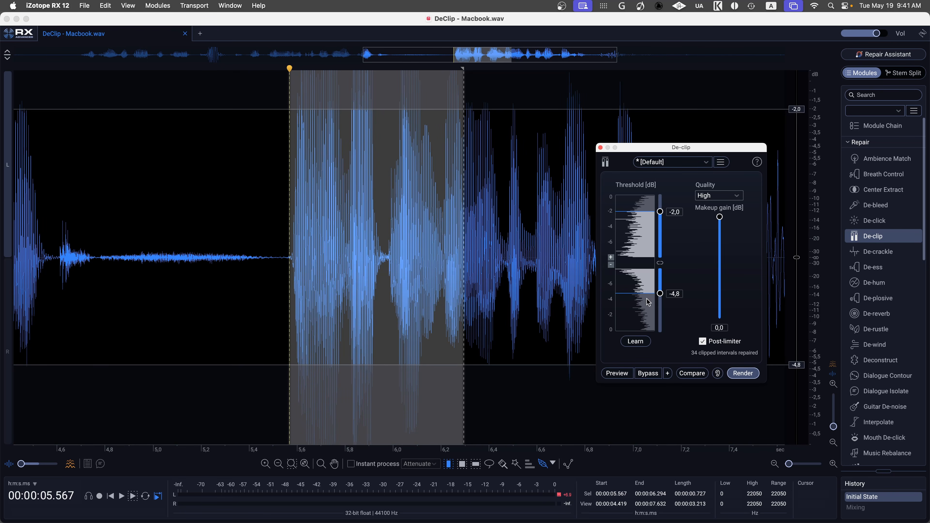
pyautogui.click(630, 342)
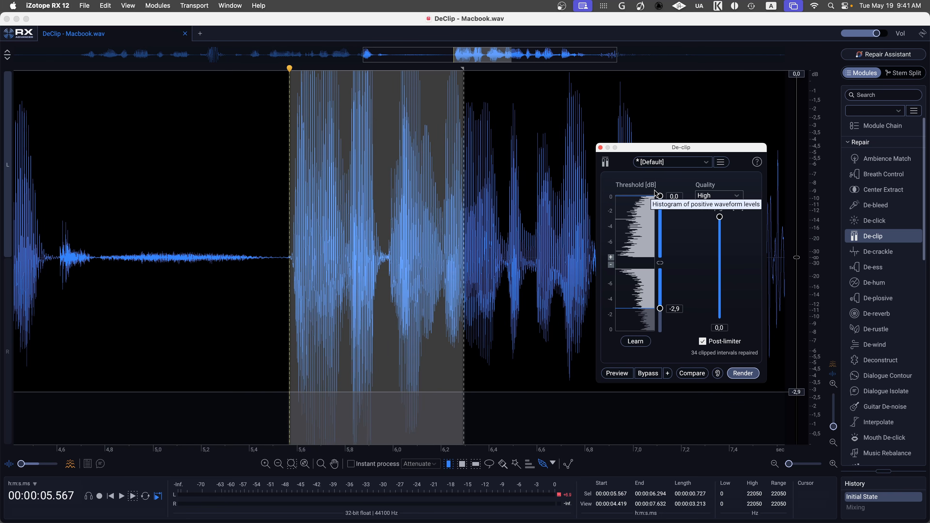
# Set the De-clip thresholds to -1.2 dB for positive and -1.1 dB for negative levels, then preview and render the repair.
pyautogui.moveTo(659, 196); pyautogui.dragTo(661, 208)
pyautogui.moveTo(659, 312); pyautogui.dragTo(657, 323)
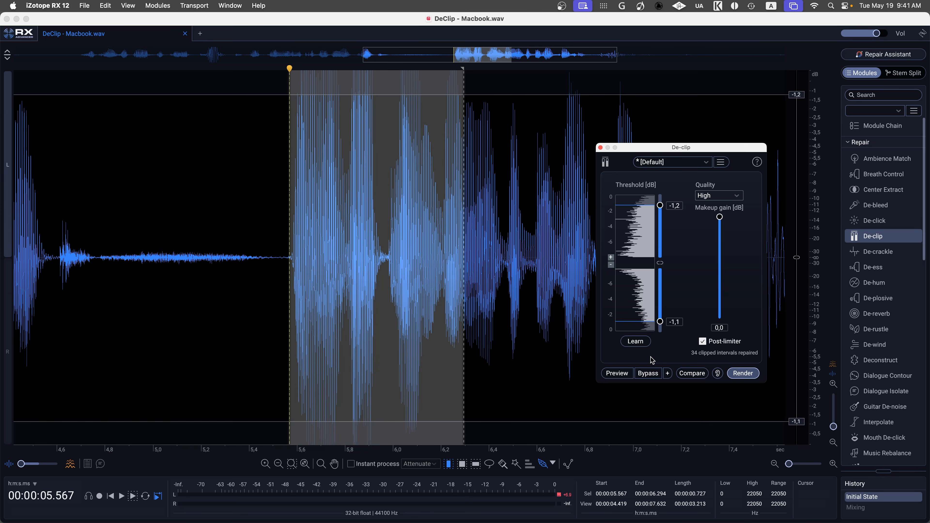
pyautogui.click(621, 377)
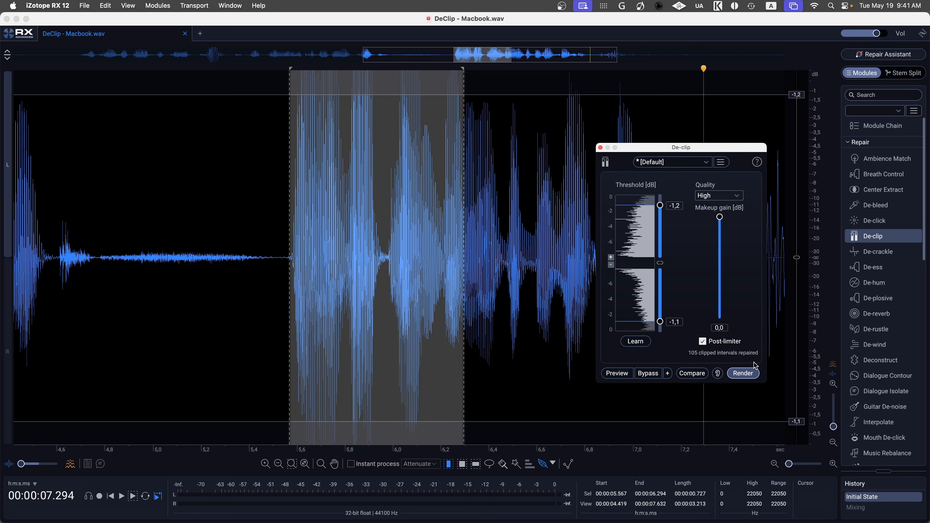
pyautogui.click(741, 375)
# Close De-clip and select about 0.18 s of the repaired speech from about 5.59 s to examine its waveform peaks closely.
pyautogui.click(292, 178)
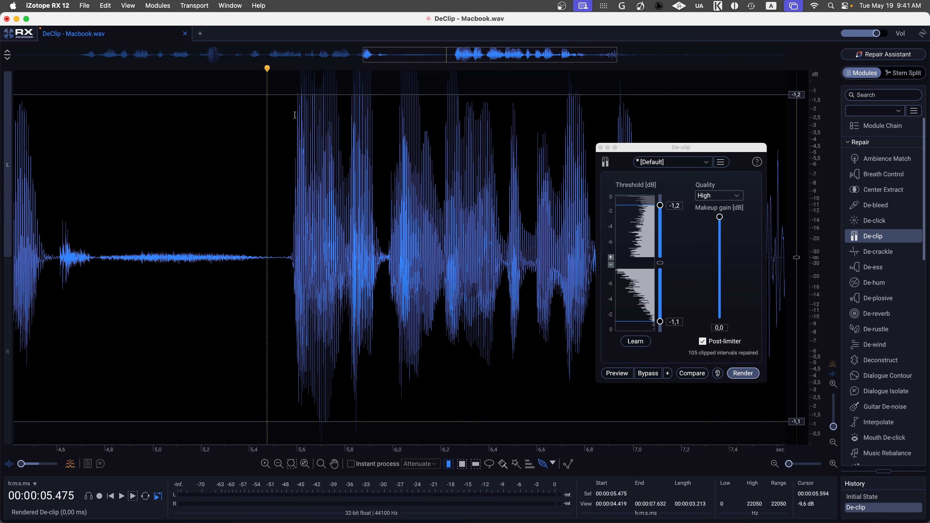
pyautogui.moveTo(297, 106); pyautogui.dragTo(374, 124)
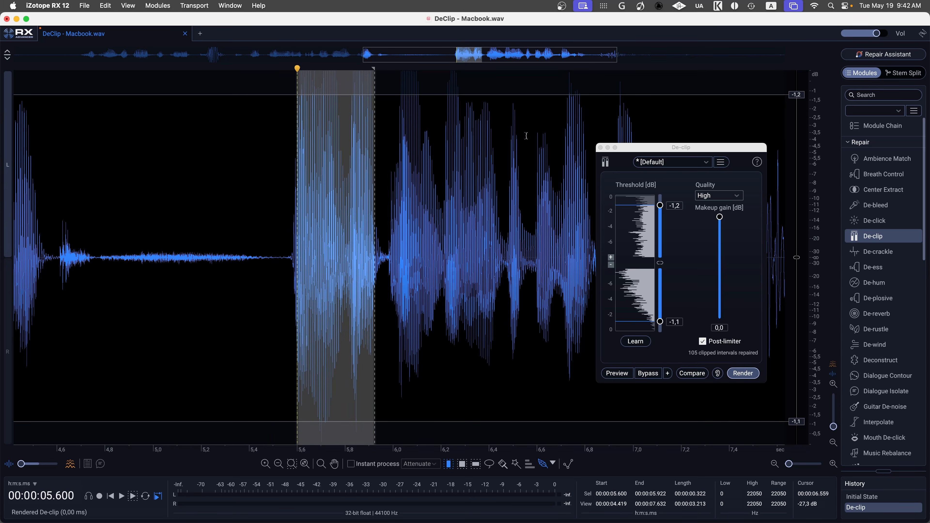
pyautogui.click(601, 148)
pyautogui.click(339, 140)
pyautogui.moveTo(295, 120); pyautogui.dragTo(337, 91)
pyautogui.scroll(10, 329, 89)
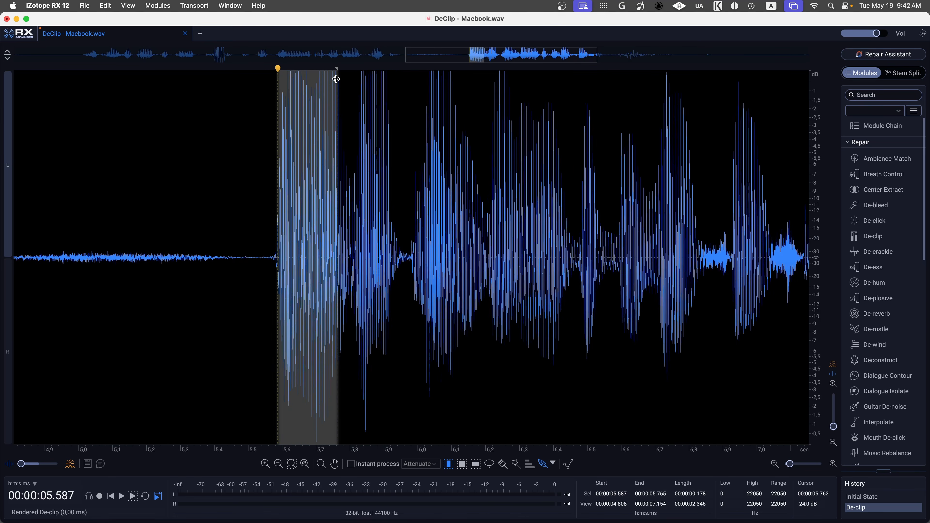
pyautogui.scroll(8, 305, 82)
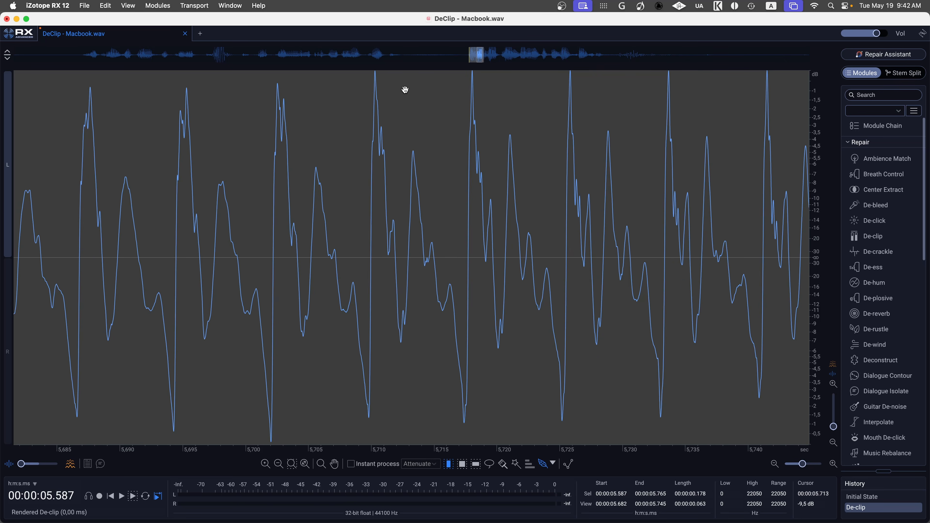
pyautogui.scroll(1, 396, 92)
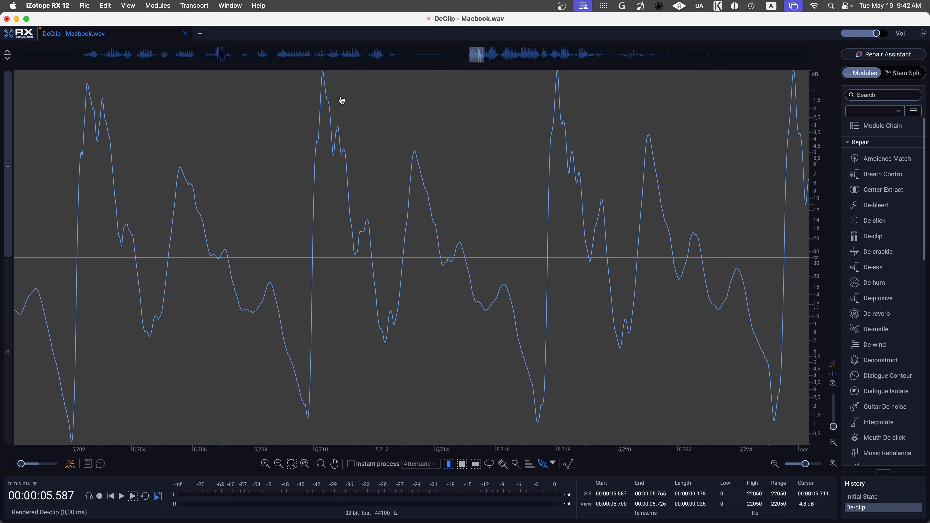
# Undo and redo the De-clip repair to compare the waveform peaks, and play the repaired recording.
pyautogui.press('super+z')
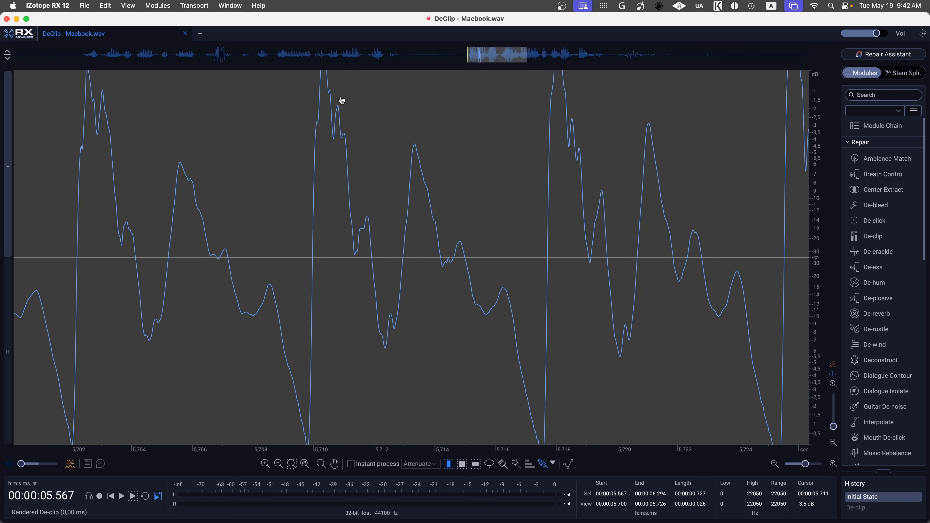
pyautogui.press('super+shift+z')
pyautogui.click(221, 97)
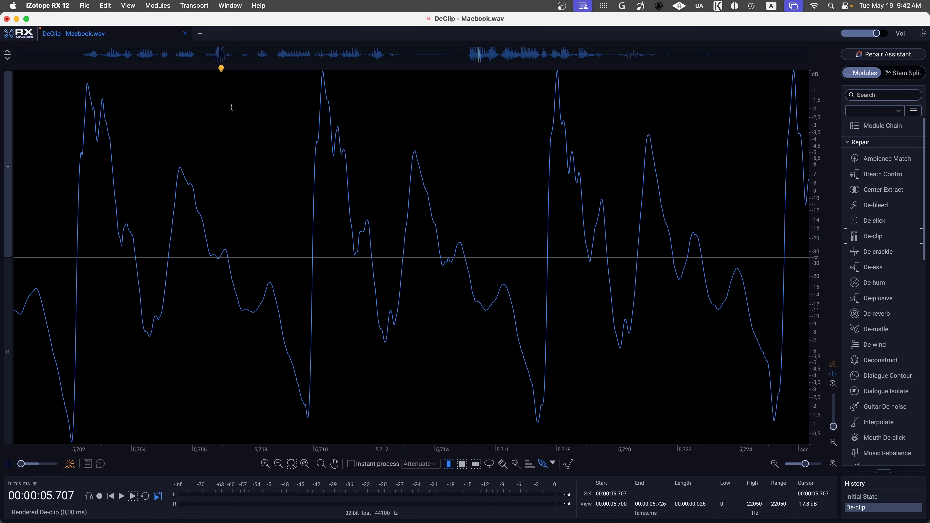
pyautogui.press('space')
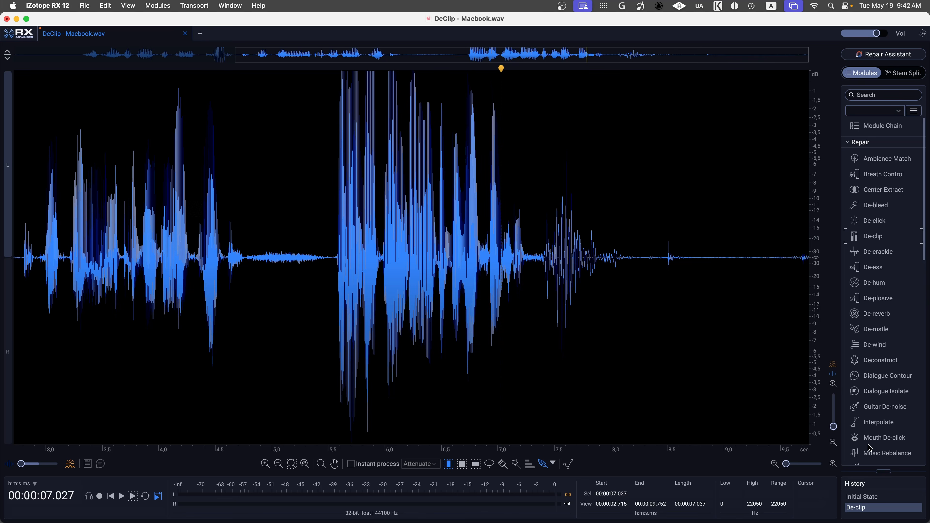
# Render the recording through the Mixing module with the Mix to Mono preset, close the module, and play the result.
pyautogui.scroll(-15, 870, 447)
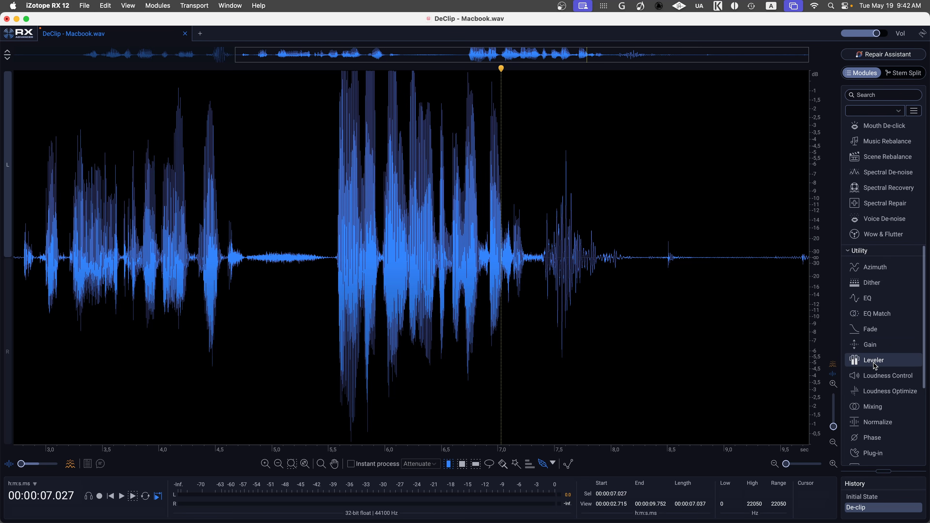
pyautogui.scroll(-2, 880, 382)
pyautogui.click(881, 377)
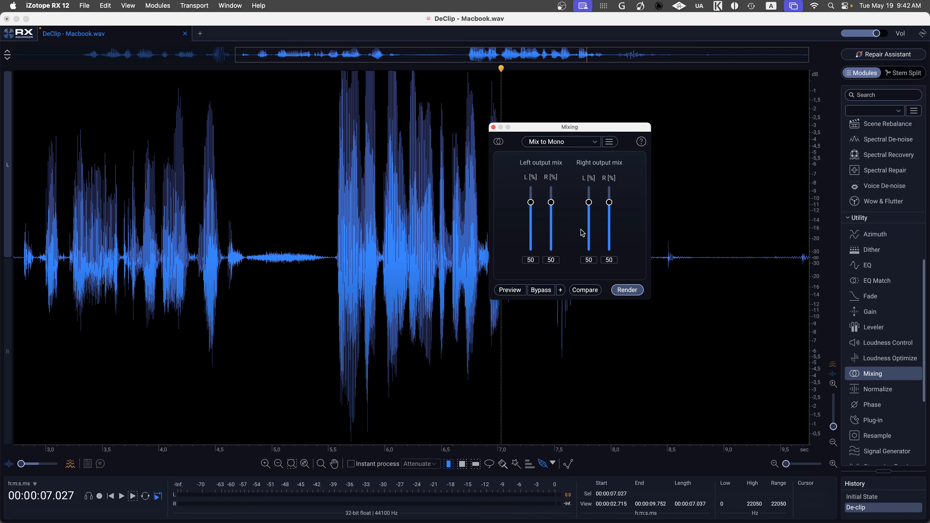
pyautogui.click(568, 144)
pyautogui.click(552, 217)
pyautogui.click(619, 290)
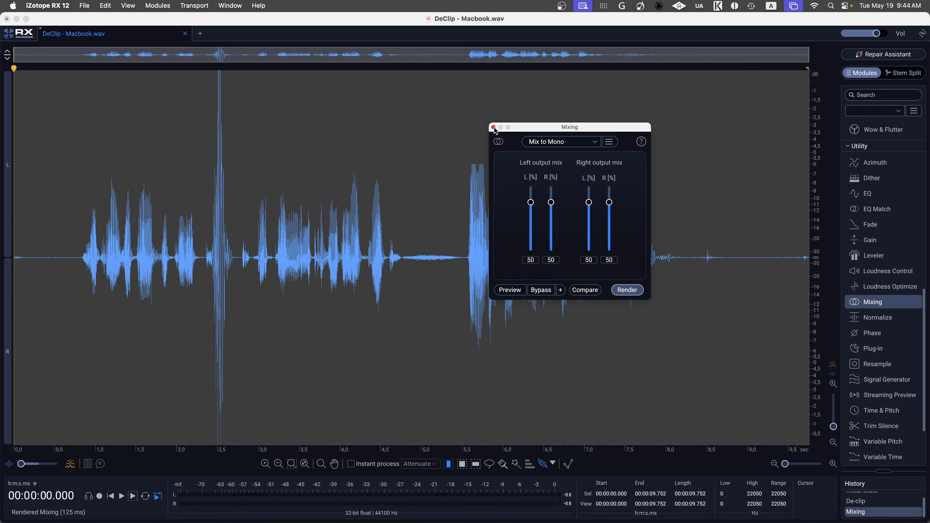
pyautogui.click(493, 127)
pyautogui.click(251, 222)
pyautogui.press('space')
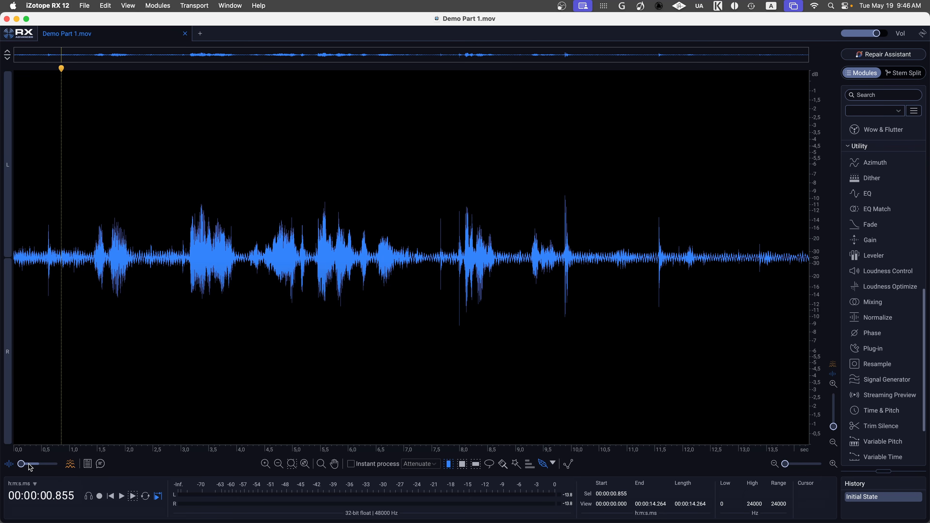
# Display Demo Part 1.mov as a full spectrogram and look through the Stem Split options.
pyautogui.moveTo(29, 466); pyautogui.dragTo(57, 464)
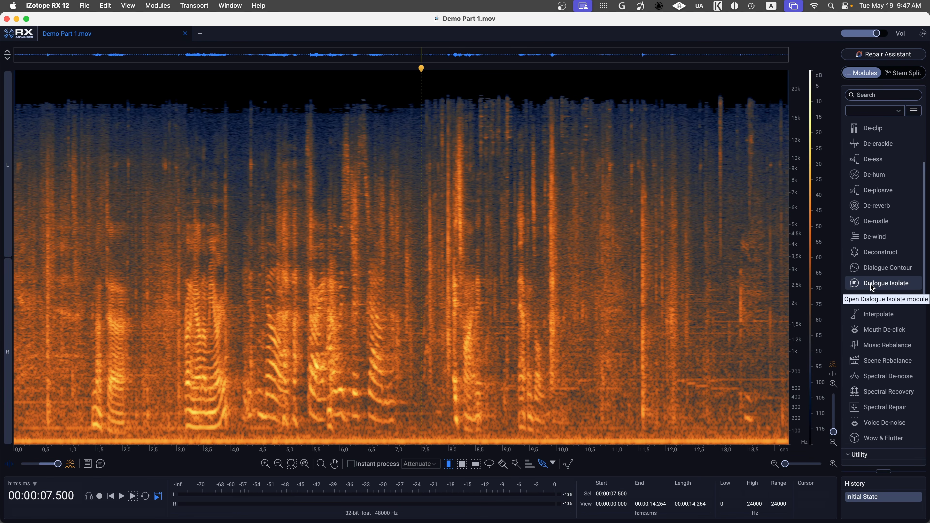
pyautogui.click(898, 74)
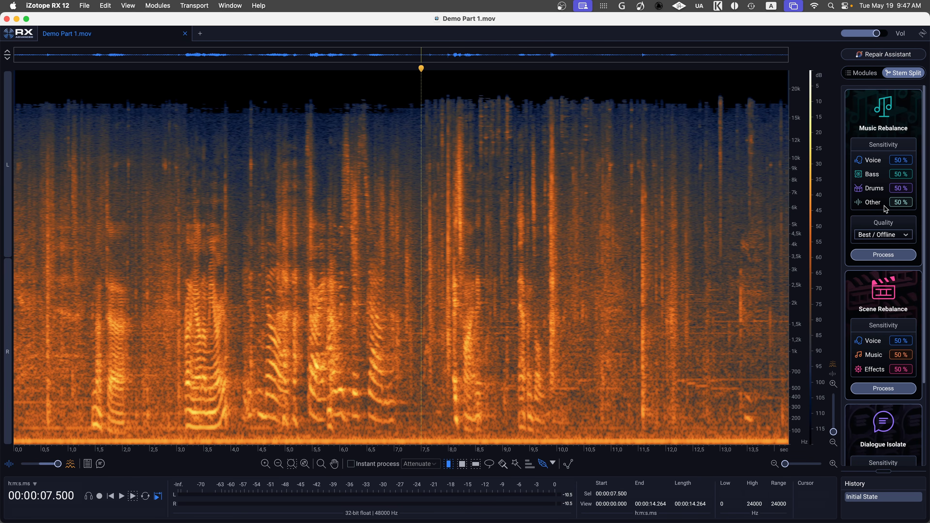
pyautogui.scroll(-3, 876, 361)
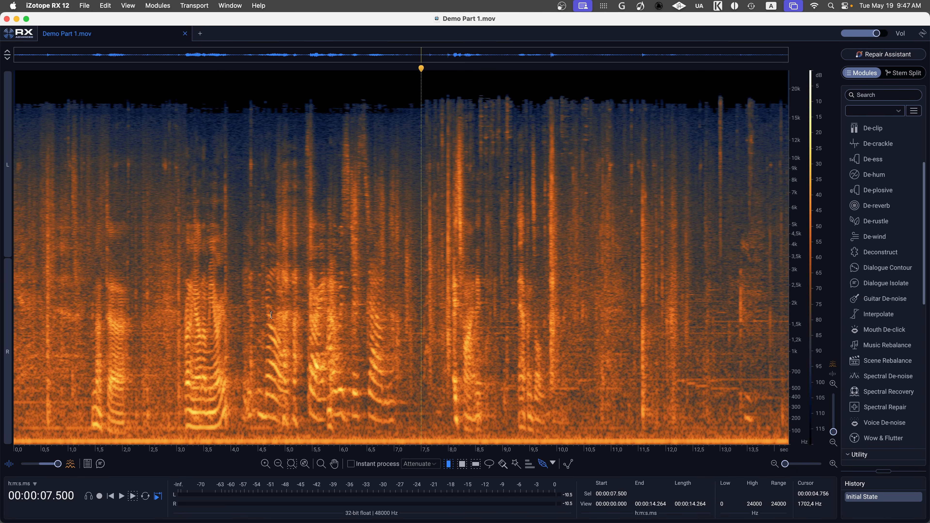
# Play the speech from about 4.57 s, and extend the time selection to about 4.19 s starting at 3.0 s.
pyautogui.moveTo(262, 316); pyautogui.dragTo(399, 320)
pyautogui.press('space')
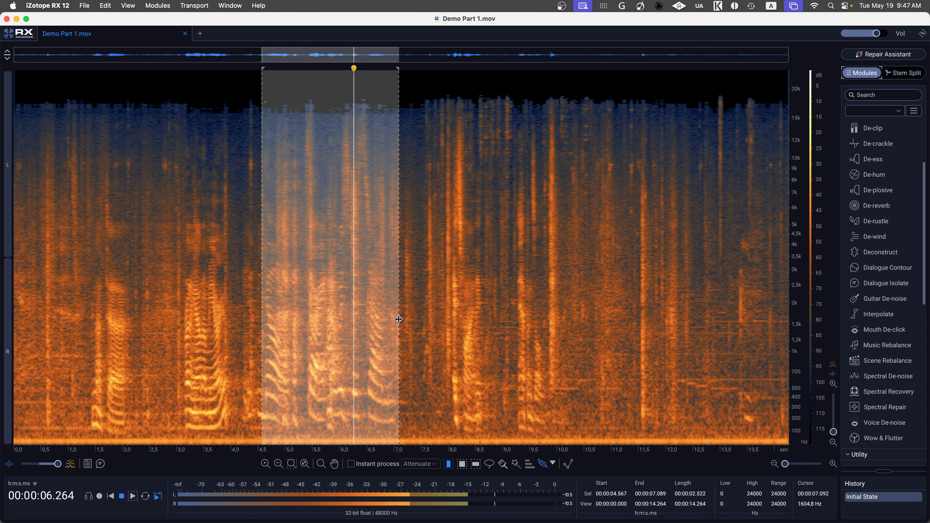
pyautogui.moveTo(177, 312); pyautogui.dragTo(403, 316)
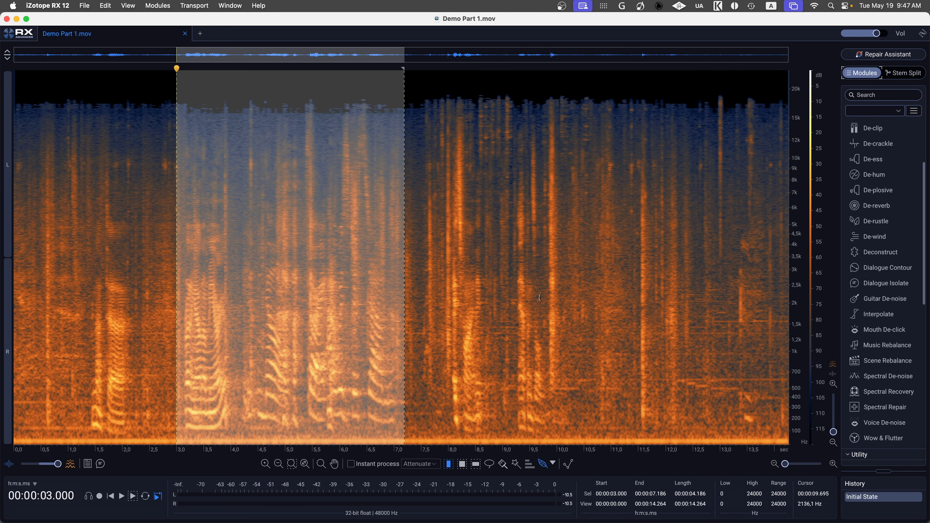
# Open Dialogue Isolate with the [Default] preset, setting Reverb to -5.5 dB and Quality to Best / Offline.
pyautogui.click(887, 283)
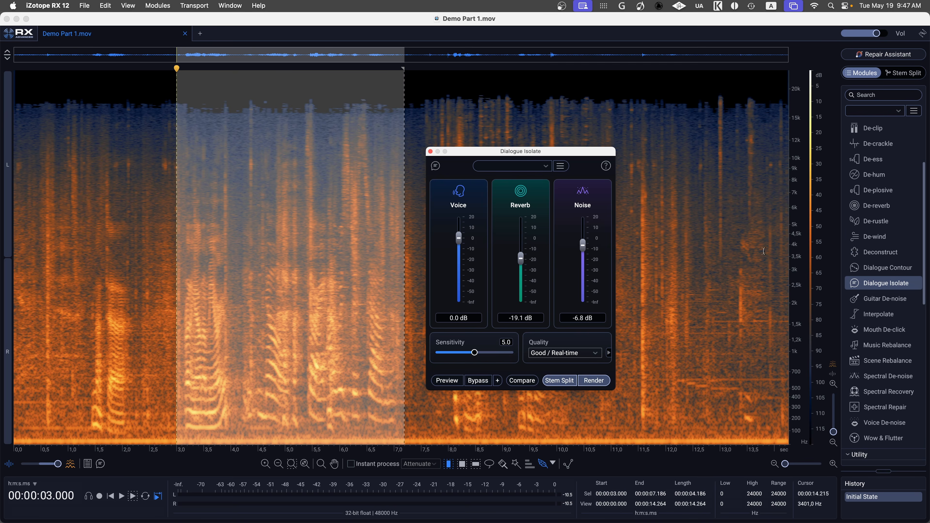
pyautogui.click(532, 166)
pyautogui.click(520, 185)
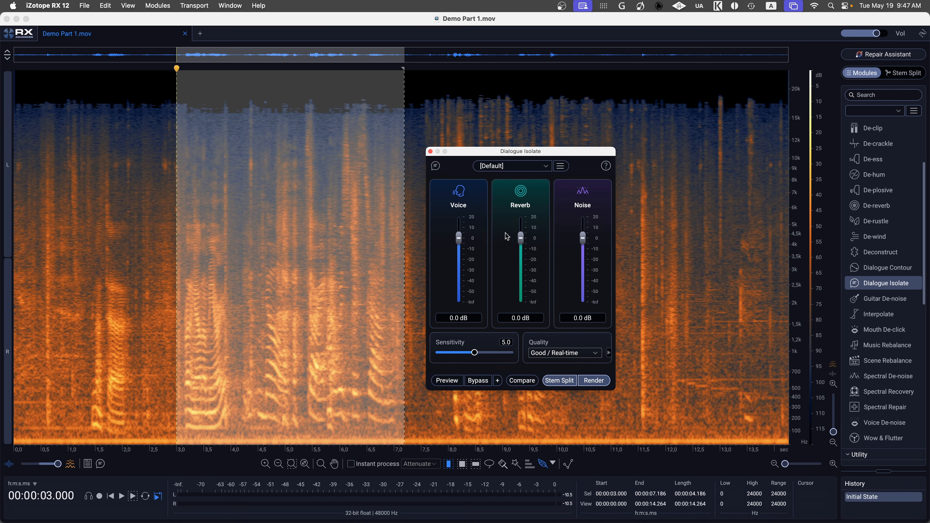
pyautogui.click(560, 354)
pyautogui.click(556, 376)
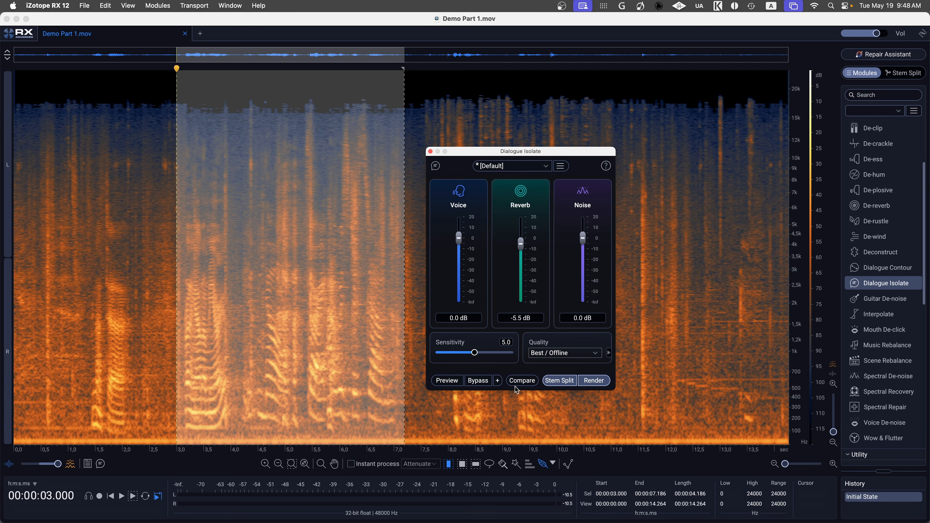
# Compare the original audio with the first Dialogue Isolate settings by previewing each version.
pyautogui.click(521, 382)
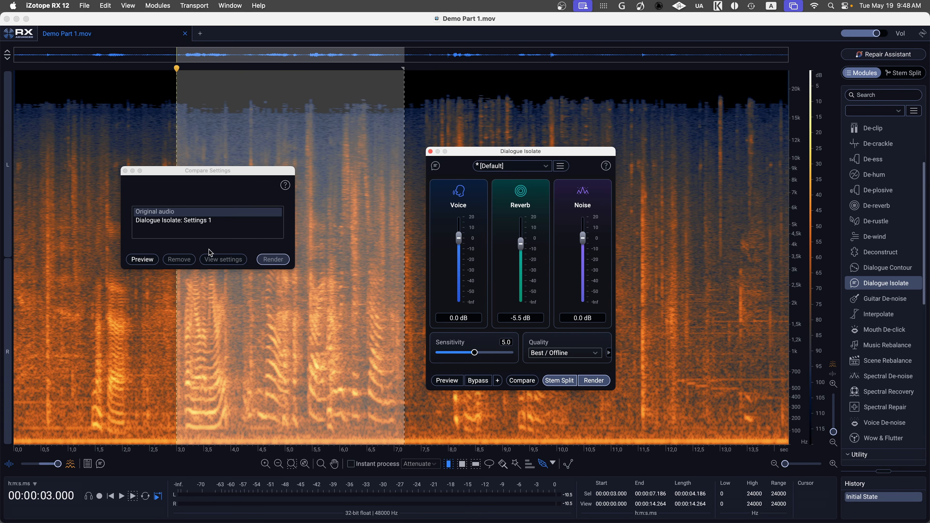
pyautogui.click(146, 260)
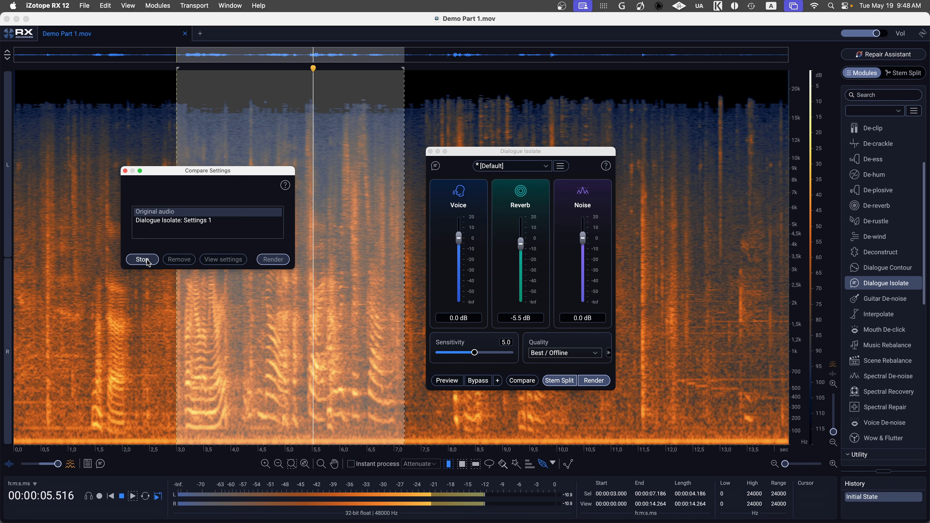
pyautogui.click(147, 260)
pyautogui.click(163, 223)
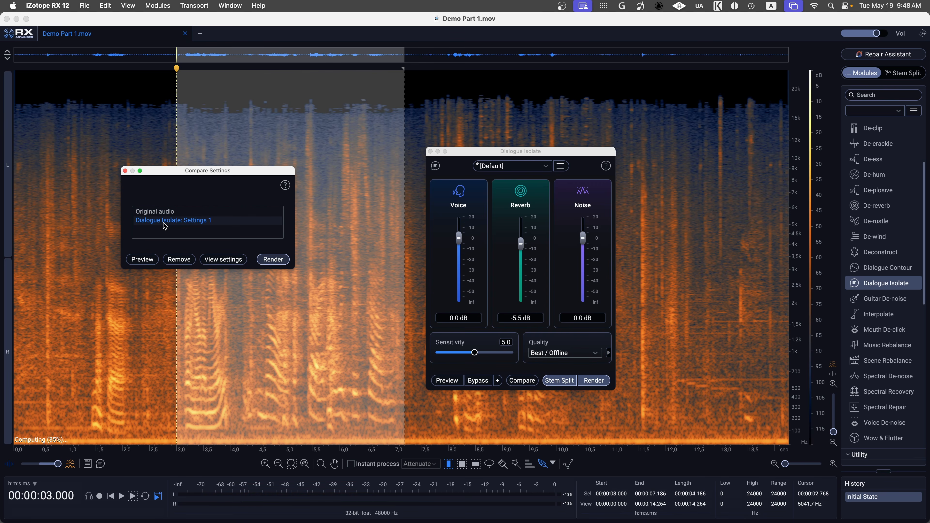
pyautogui.click(144, 260)
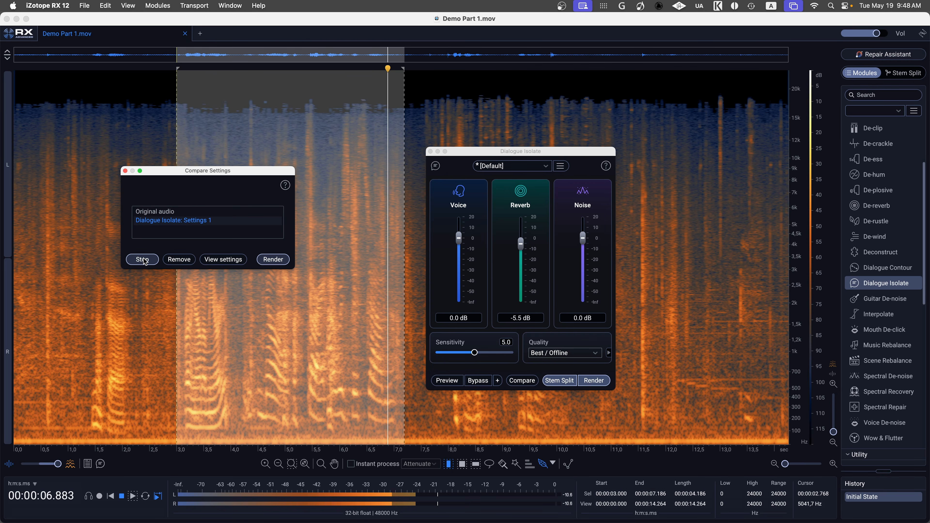
# Lower the Dialogue Isolate Reverb level to -5.9 dB, add the new settings to the comparison, and preview them.
pyautogui.moveTo(520, 243); pyautogui.dragTo(521, 246)
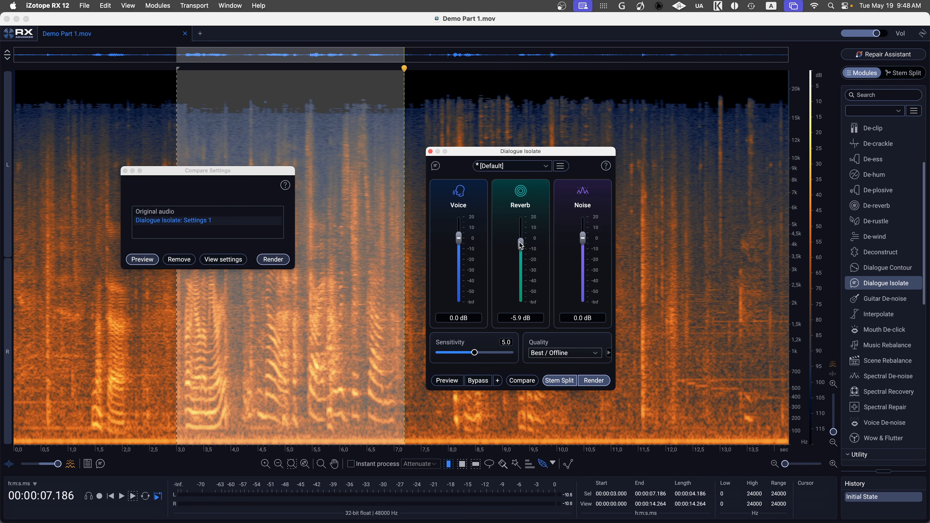
pyautogui.click(522, 382)
pyautogui.click(208, 229)
pyautogui.click(143, 259)
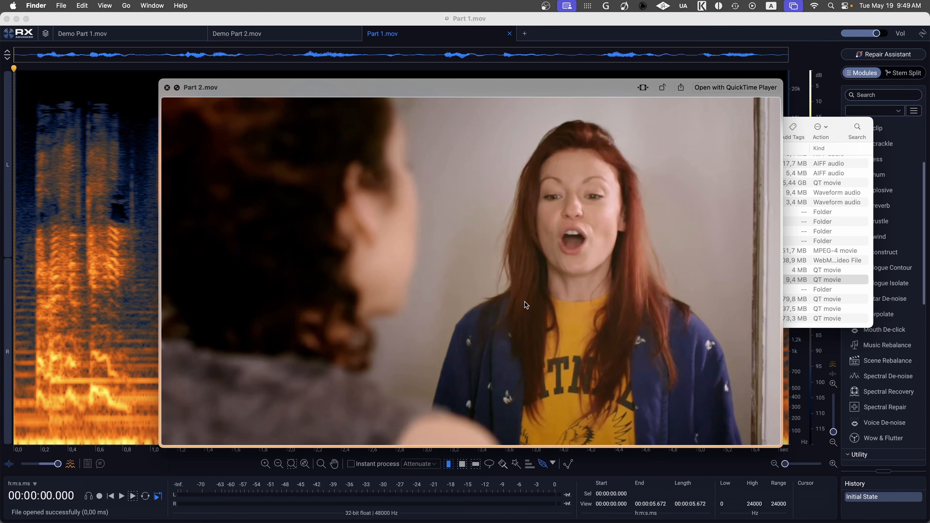
# Close the Part 2.mov video preview, select about 4 s of its audio from about 5.86 s in RX, and play it.
pyautogui.press('space')
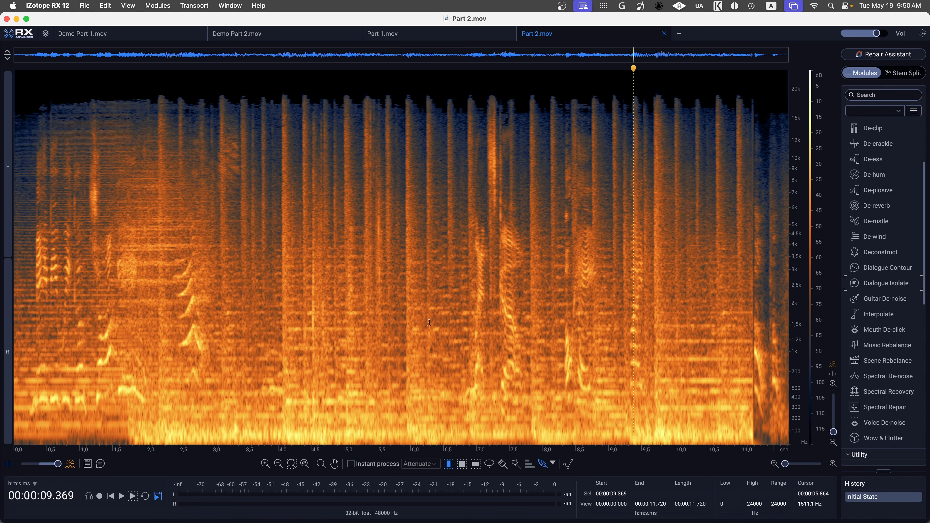
pyautogui.moveTo(400, 322); pyautogui.dragTo(605, 328)
pyautogui.press('space')
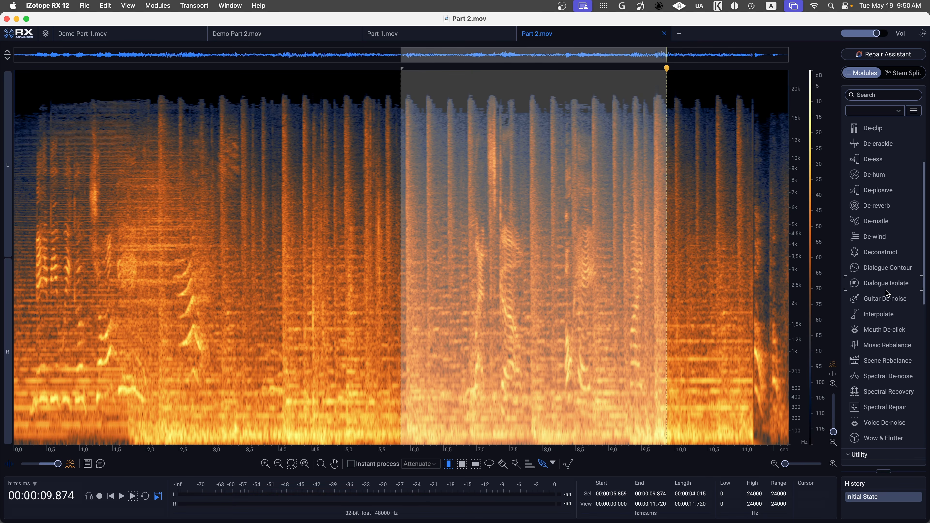
# Open Scene Rebalance for the selection, set Music to -8.2 dB, and preview the result.
pyautogui.scroll(-3, 892, 301)
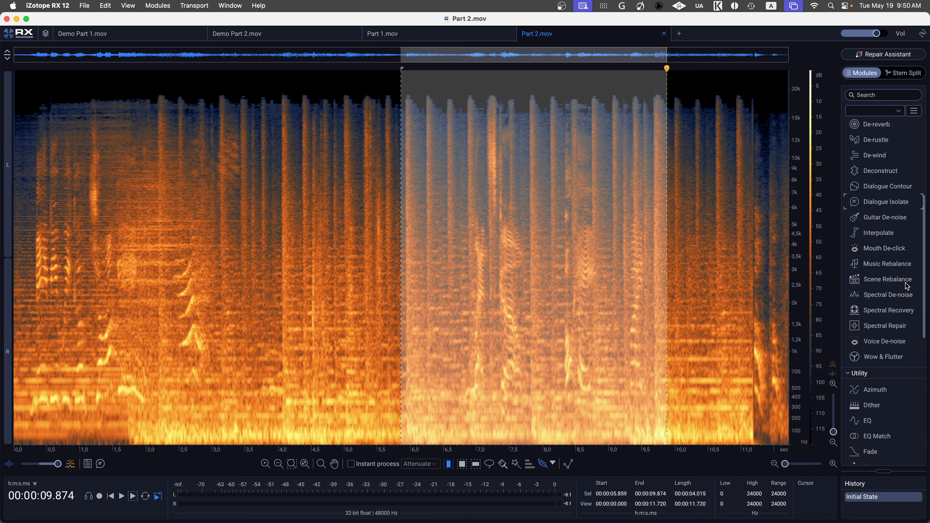
pyautogui.click(894, 280)
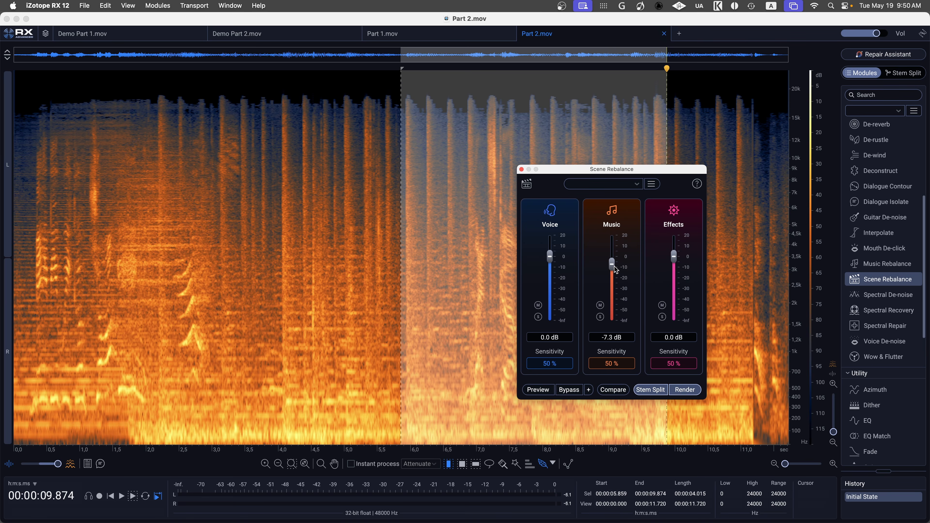
pyautogui.moveTo(612, 266); pyautogui.dragTo(611, 267)
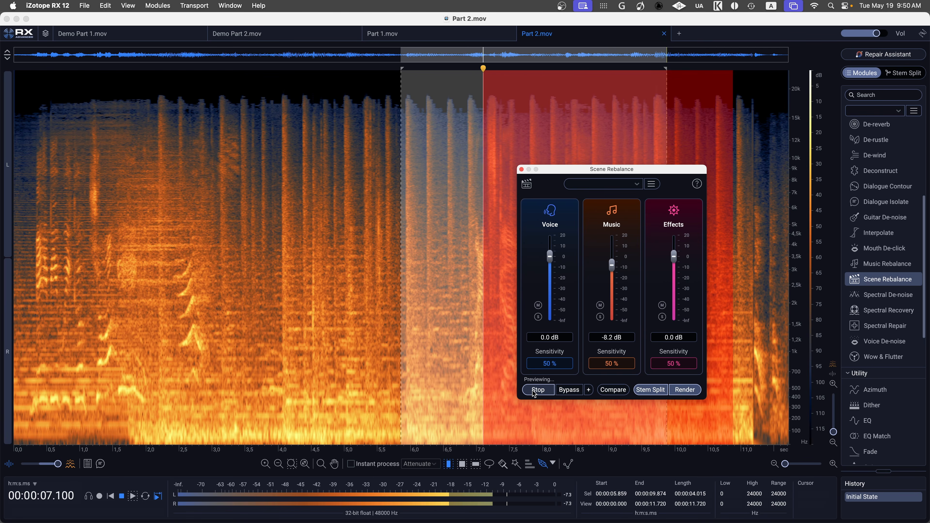
pyautogui.click(536, 390)
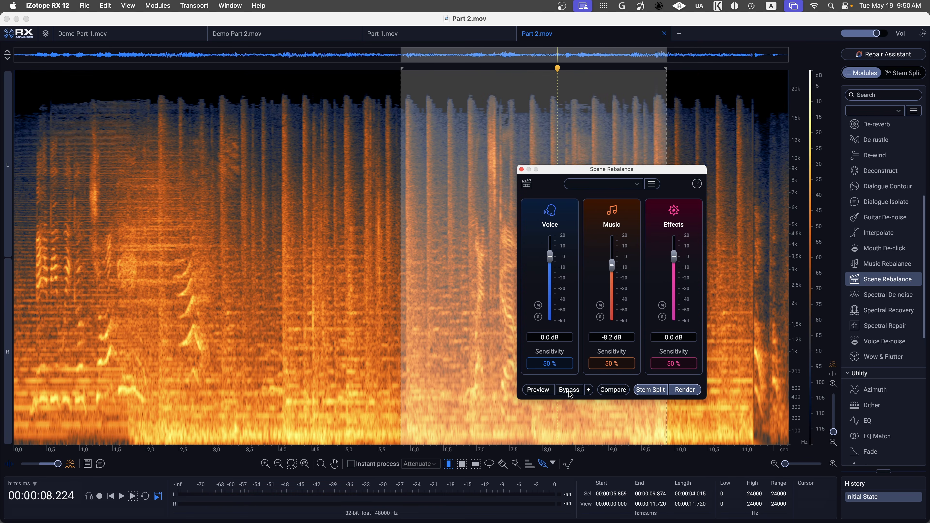
# Compare the original audio with the first Scene Rebalance settings by previewing each version.
pyautogui.click(611, 390)
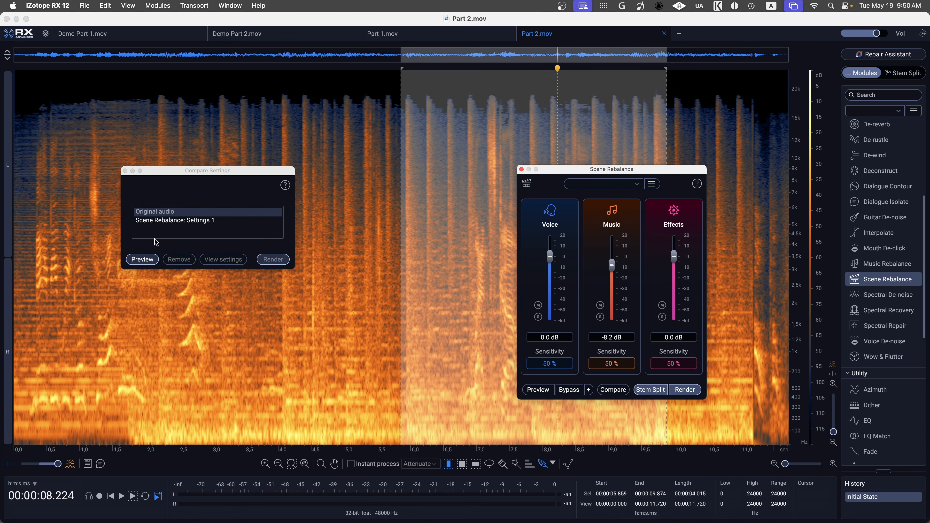
pyautogui.click(142, 259)
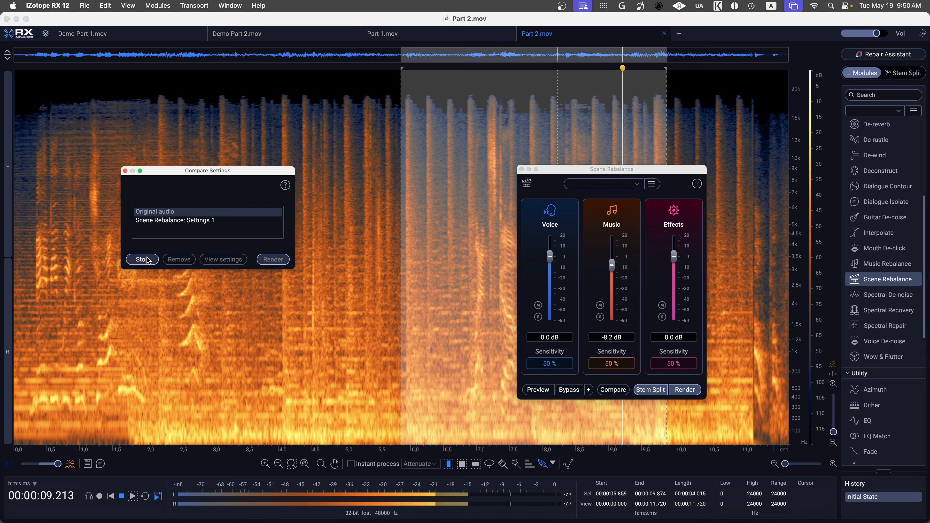
pyautogui.click(172, 221)
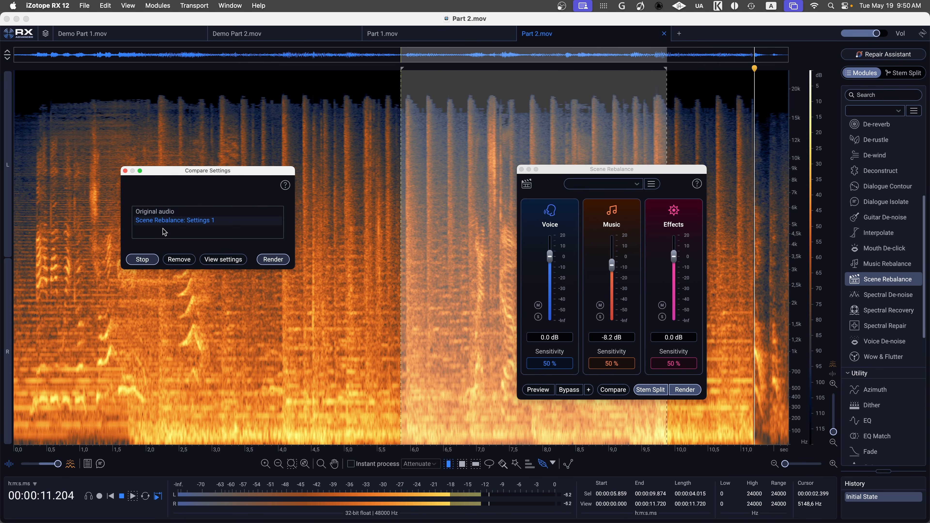
pyautogui.click(143, 260)
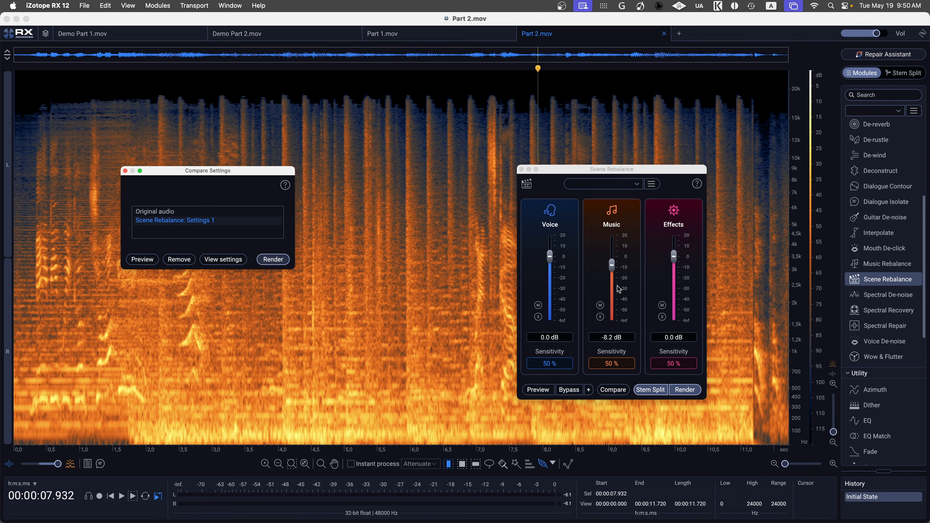
# Set the Scene Rebalance Music level to -10 dB, add it to the comparison, and select the entire Part 2.mov audio.
pyautogui.moveTo(611, 271); pyautogui.dragTo(611, 273)
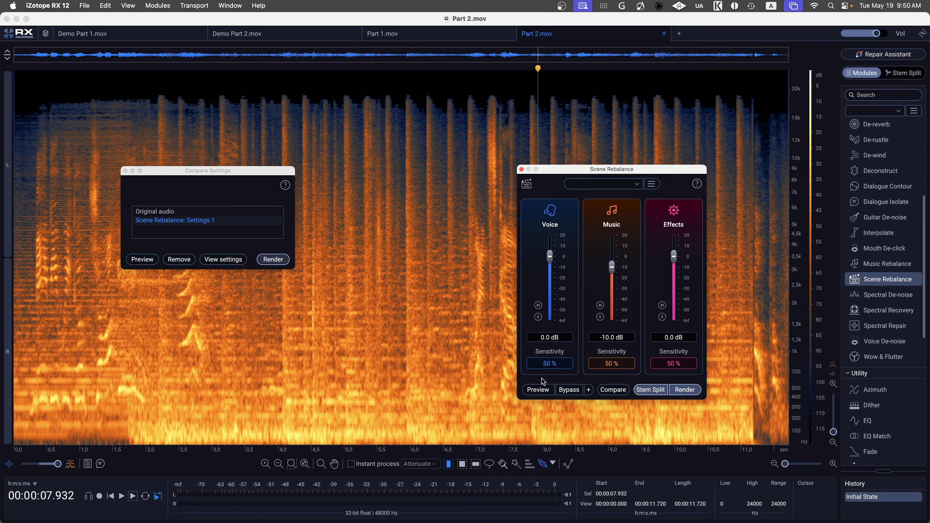
pyautogui.click(608, 391)
pyautogui.click(211, 230)
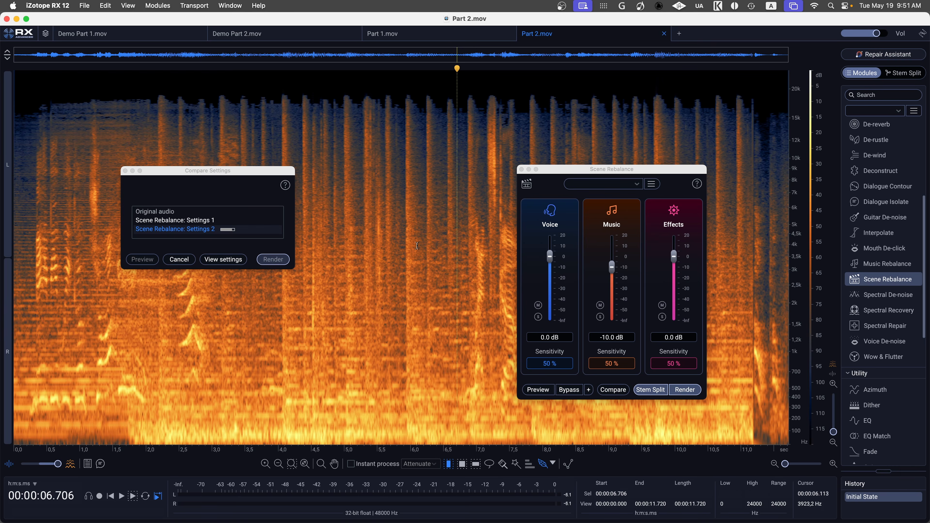
pyautogui.press('space')
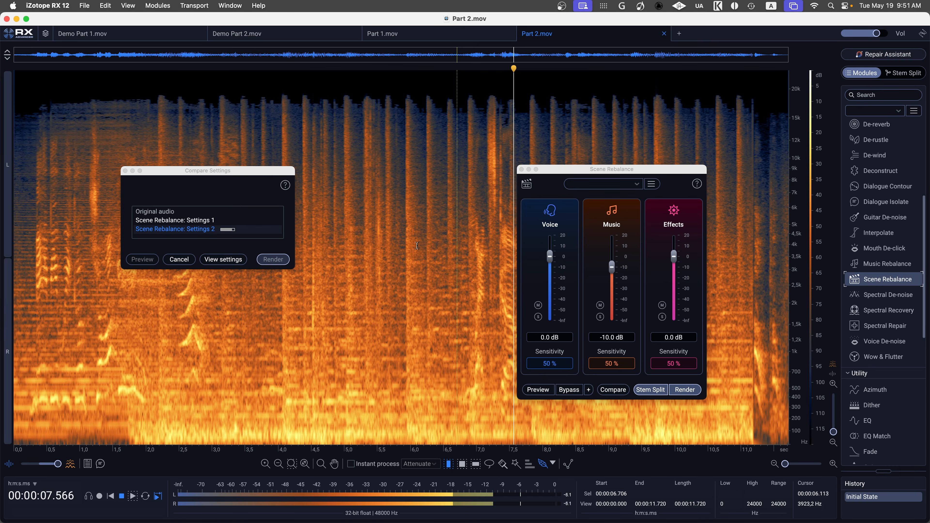
pyautogui.press('super+a')
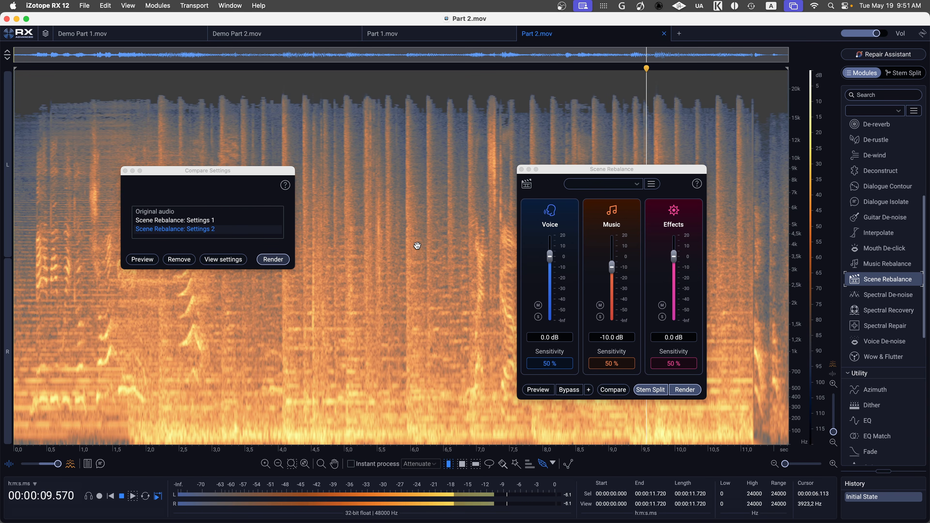
# Raise the Scene Rebalance Music sensitivity to 73 % for about 2.65 s of Part 2.mov, and preview the IMG_0865.MOV video from the Airplane folder.
pyautogui.press('space')
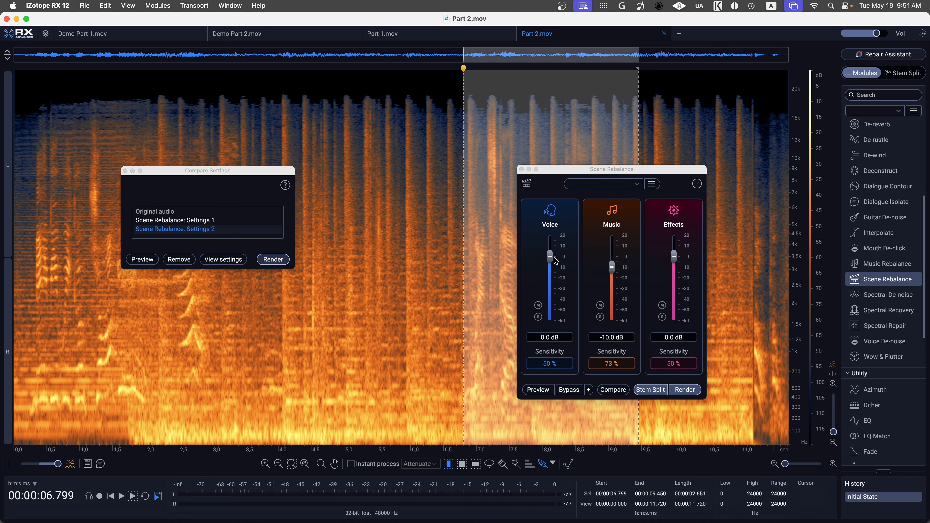
pyautogui.click(555, 259)
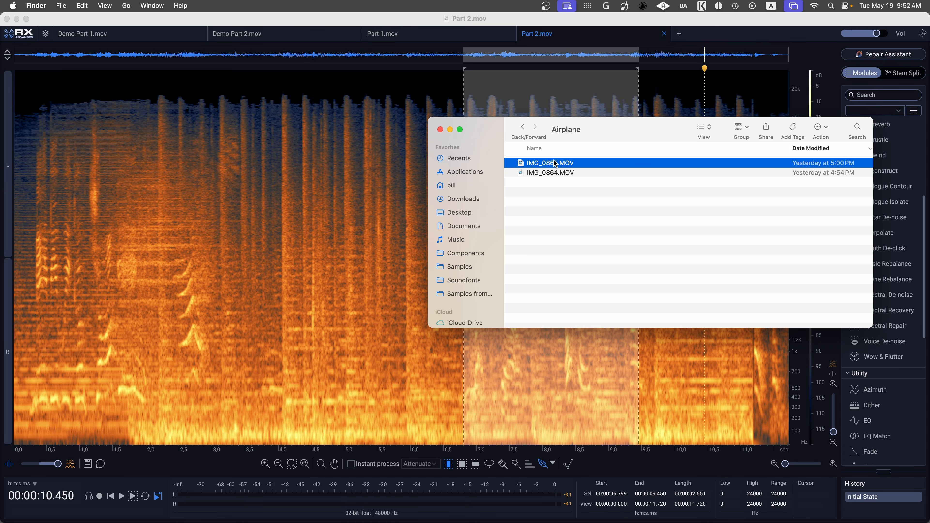
pyautogui.press('space')
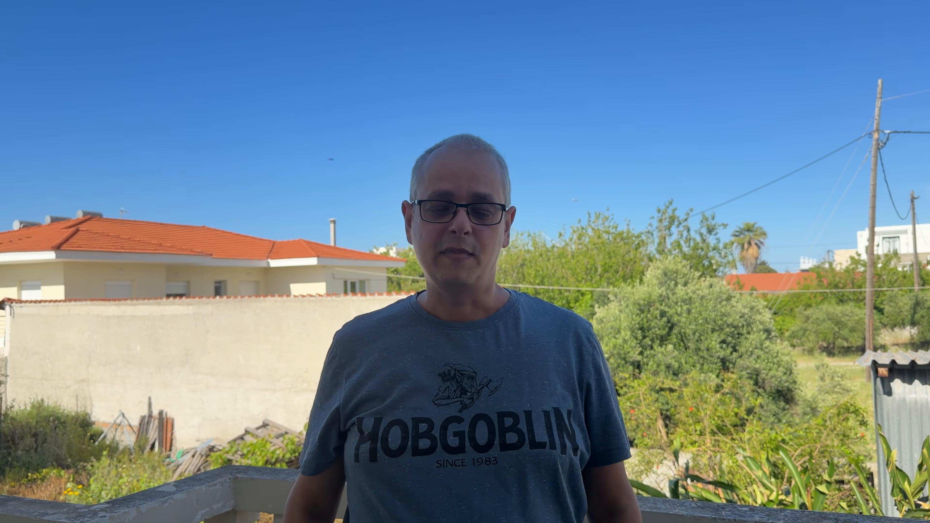
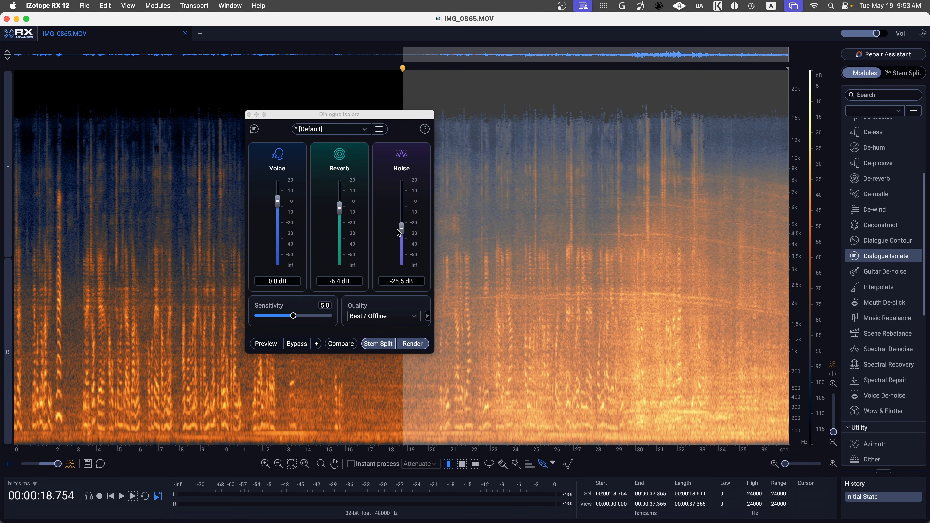
# Set the Dialogue Isolate Noise level to -30 dB for IMG_0865.MOV and compare the result with the original audio.
pyautogui.click(401, 236)
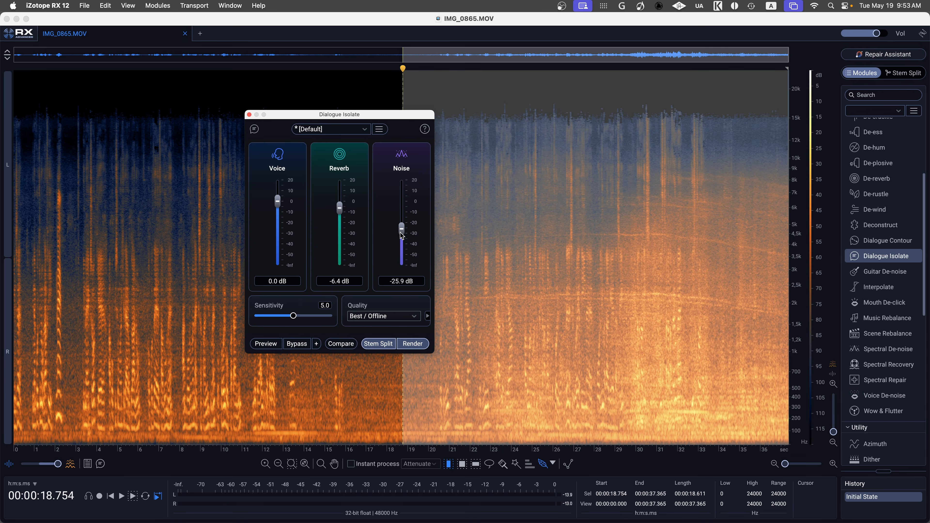
pyautogui.moveTo(400, 236); pyautogui.dragTo(399, 237)
pyautogui.click(274, 348)
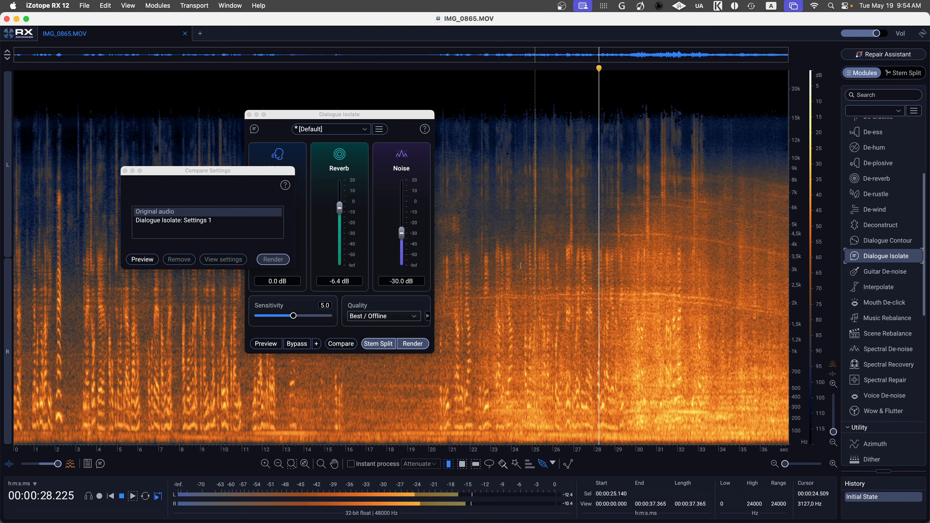
pyautogui.click(171, 221)
pyautogui.click(521, 278)
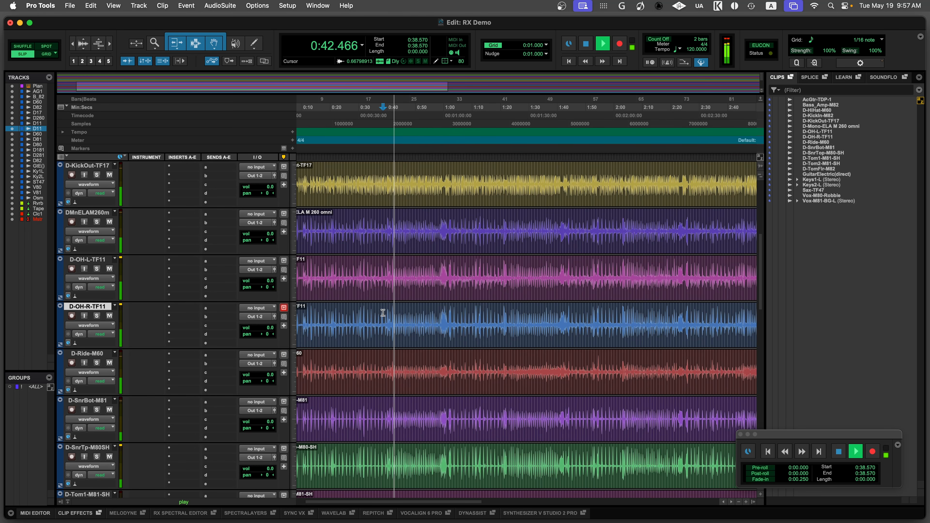
# In the Pro Tools RX Demo session, stop playback, solo the D-KickOut-TF17 track, and play it.
pyautogui.press('space')
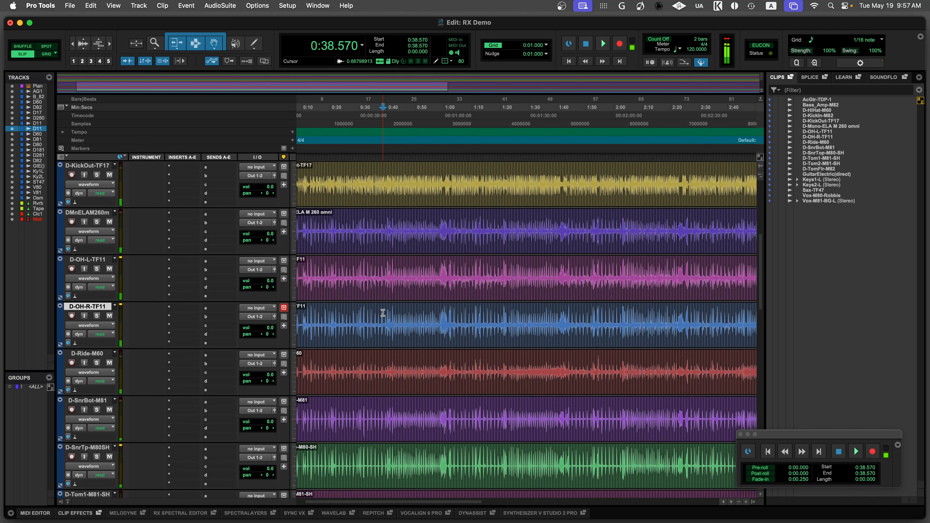
pyautogui.scroll(10, 335, 380)
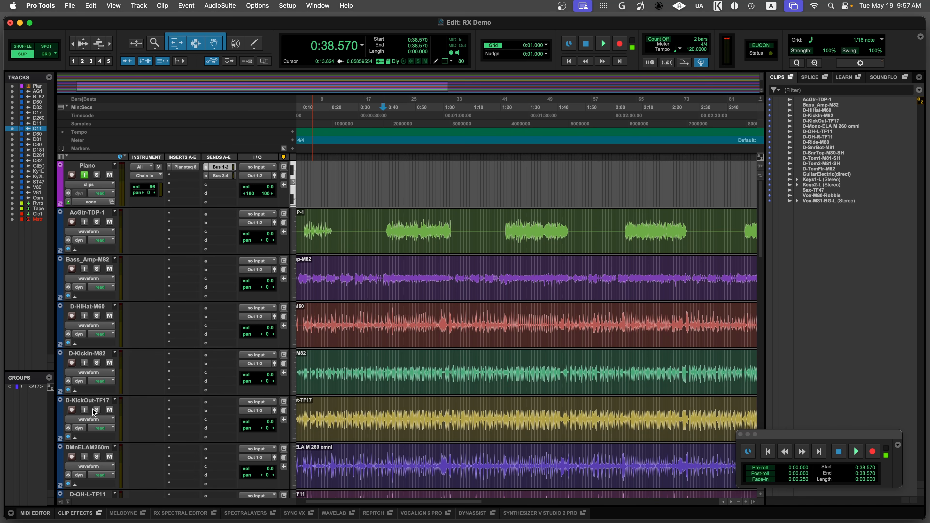
pyautogui.click(391, 428)
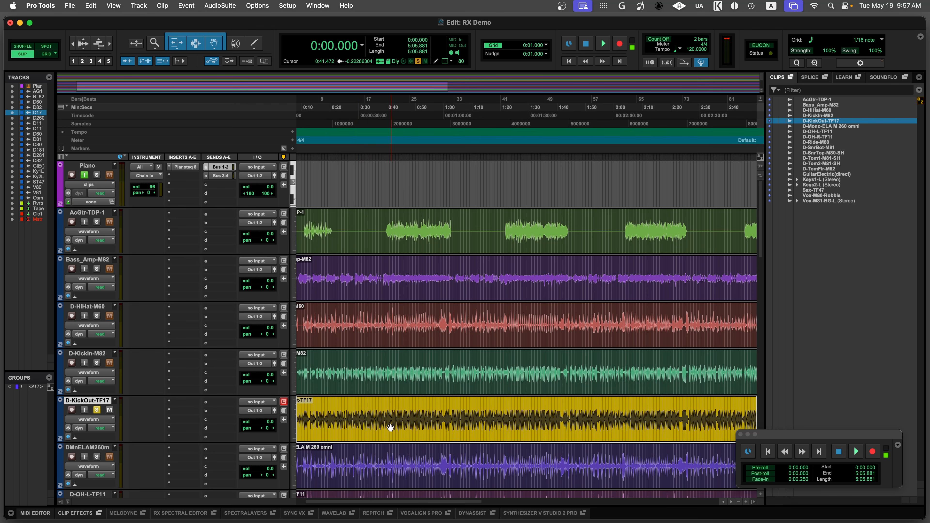
pyautogui.click(403, 161)
pyautogui.press('space')
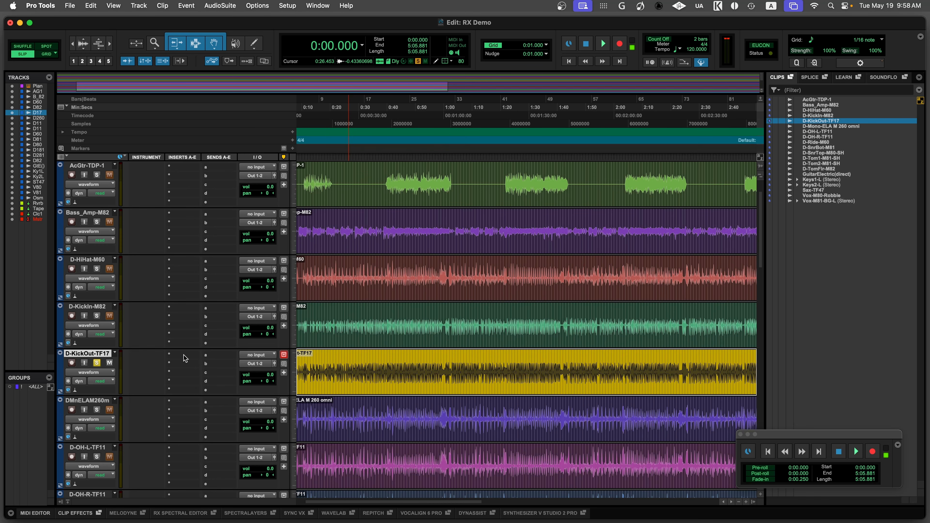
# Insert the RX 12 De-bleed plug-in on the D-KickOut-TF17 track and move its window over the session's tracks.
pyautogui.click(185, 358)
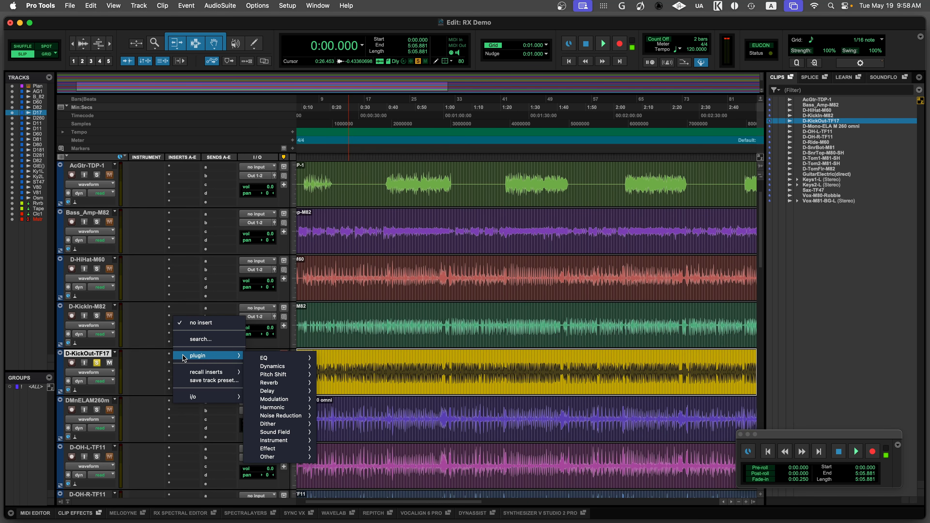
pyautogui.write('i')
pyautogui.press('BackSpace')
pyautogui.write('rx')
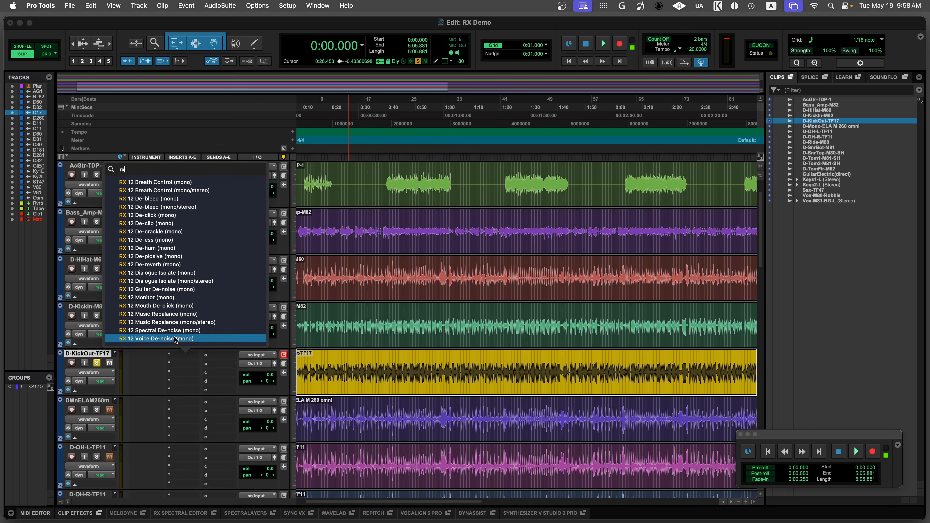
pyautogui.press('Escape')
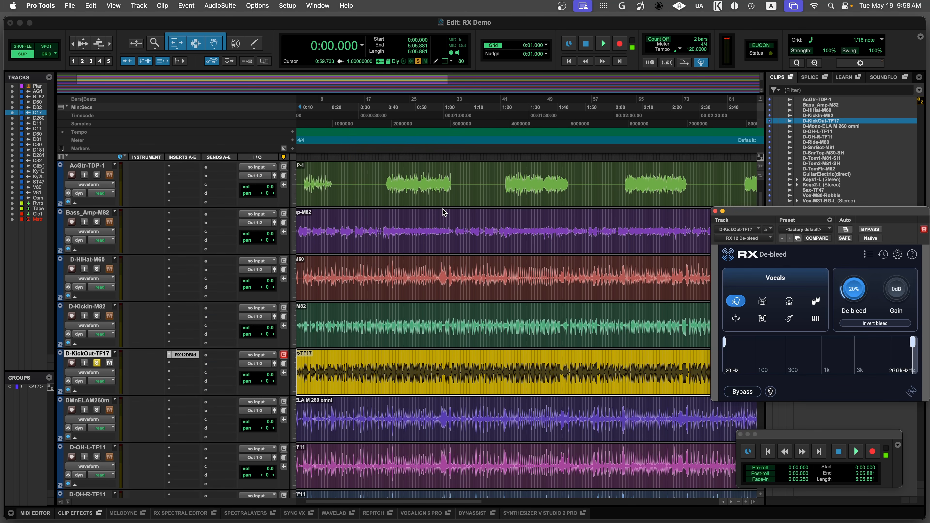
pyautogui.moveTo(746, 216); pyautogui.dragTo(423, 157)
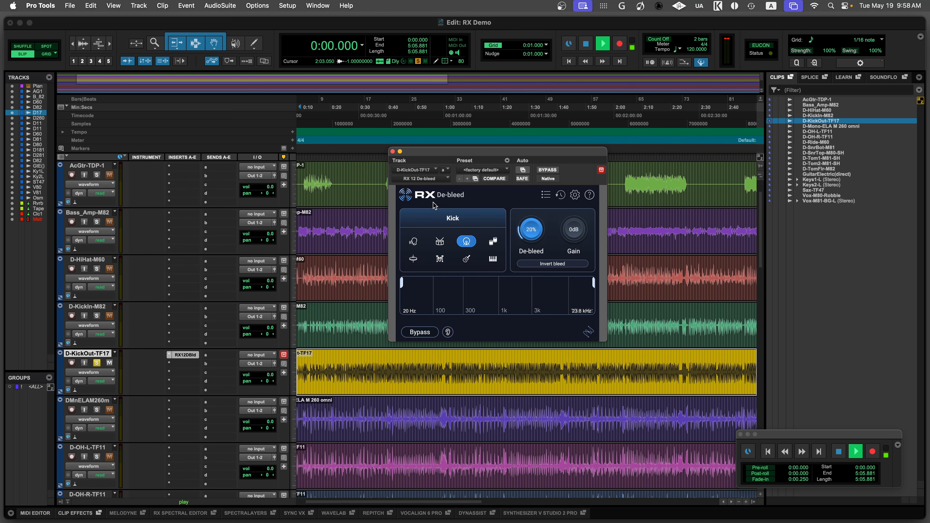
# Set the De-bleed source to Kick and play the D-KickOut-TF17 track from about 34.8 s.
pyautogui.press('space')
pyautogui.click(372, 368)
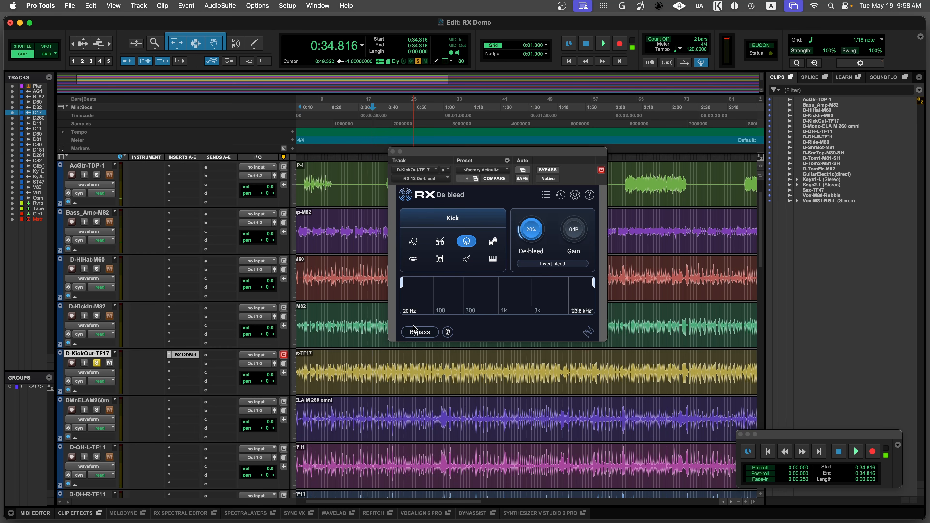
pyautogui.press('space')
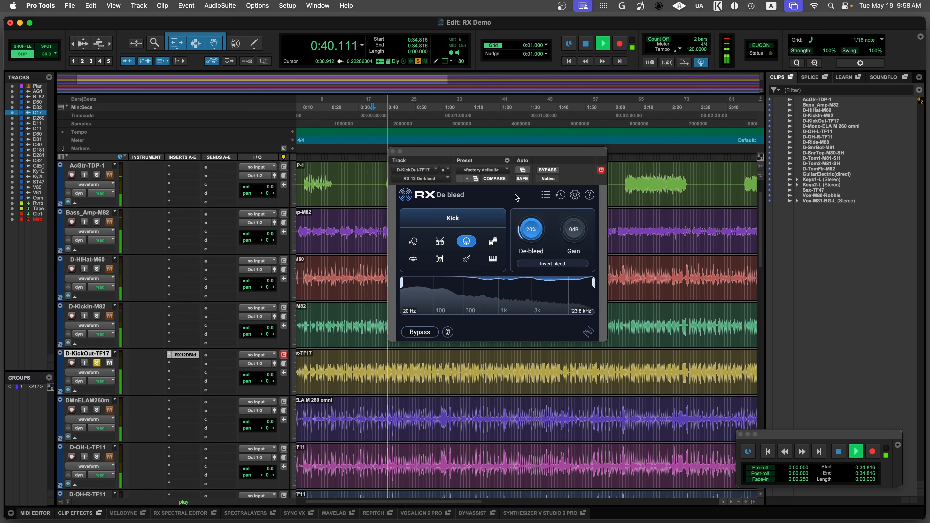
pyautogui.press('space')
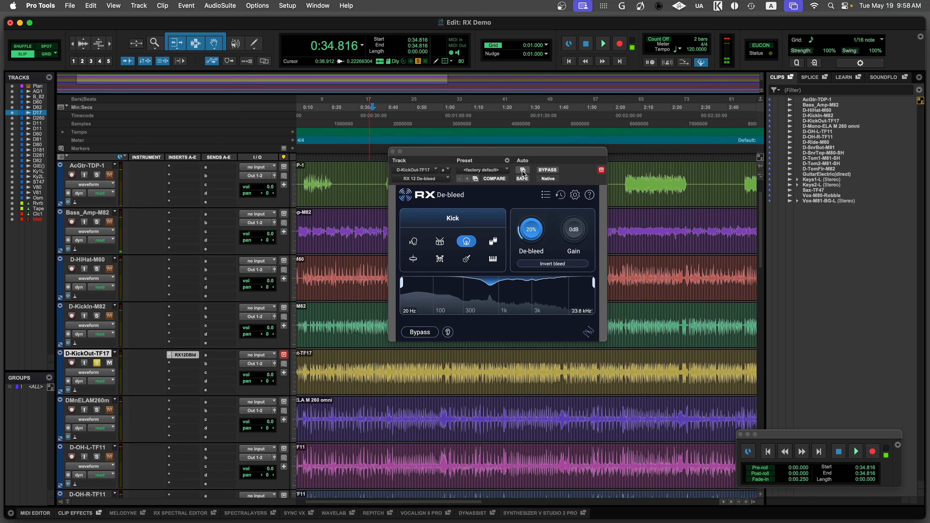
# Compare the kick track with De-bleed bypassed and active during playback from about 34.8 s.
pyautogui.click(542, 173)
pyautogui.press('space')
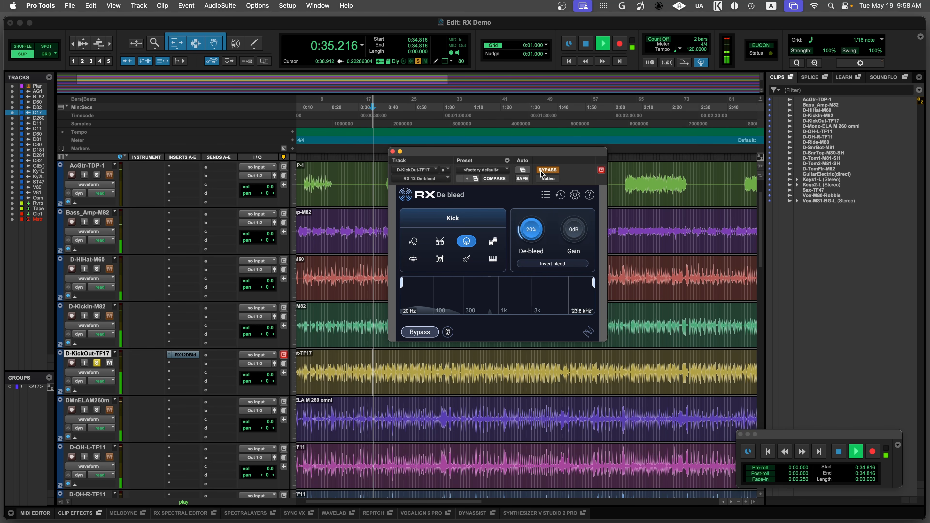
pyautogui.click(543, 173)
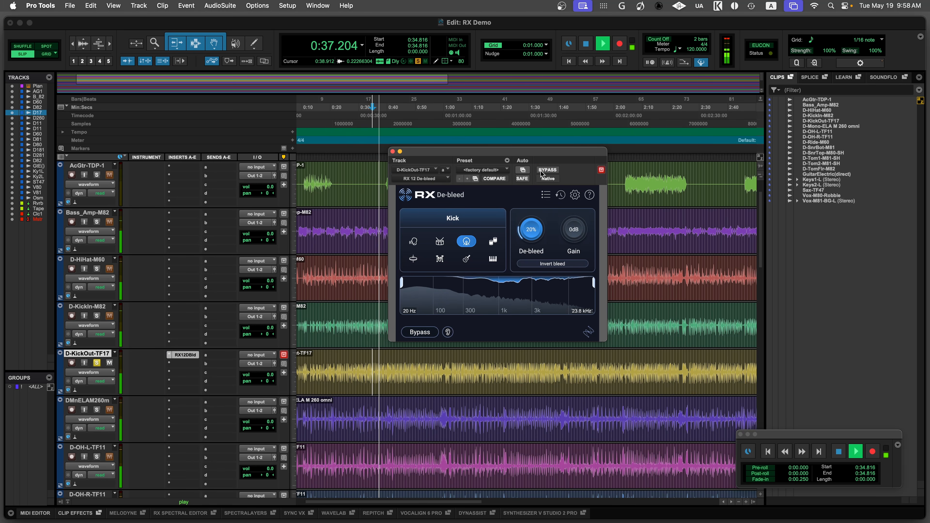
pyautogui.click(543, 174)
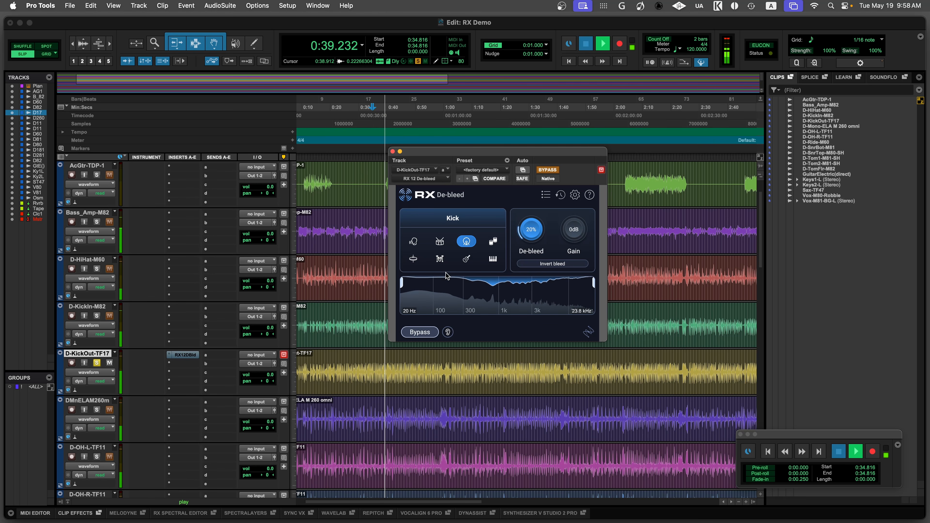
pyautogui.press('space')
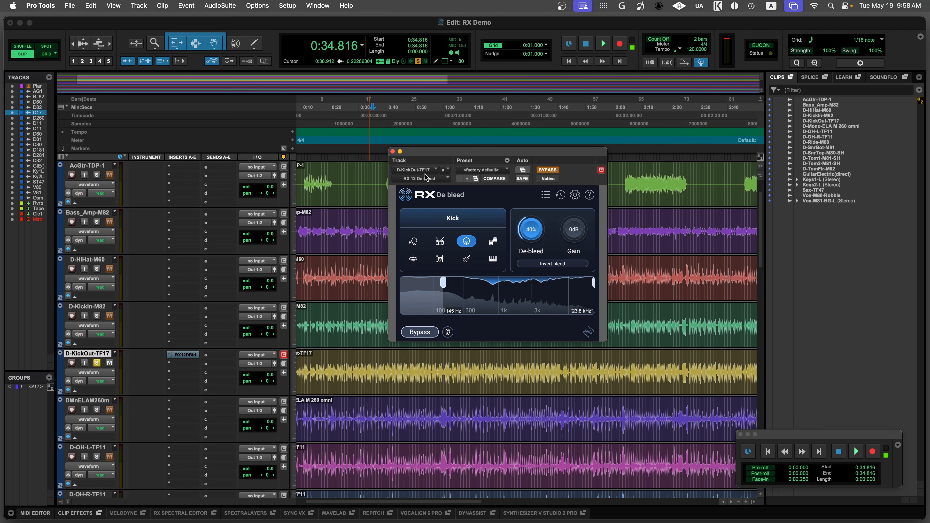
# Set the kick De-bleed amount to 44% and its lower frequency limit to 112 Hz, play the result, and close the plug-in window.
pyautogui.press('space')
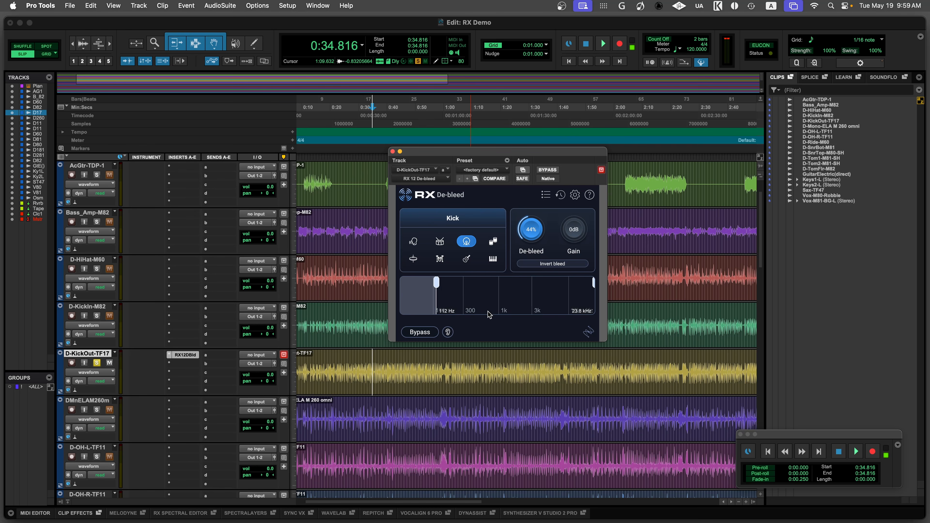
pyautogui.press('space')
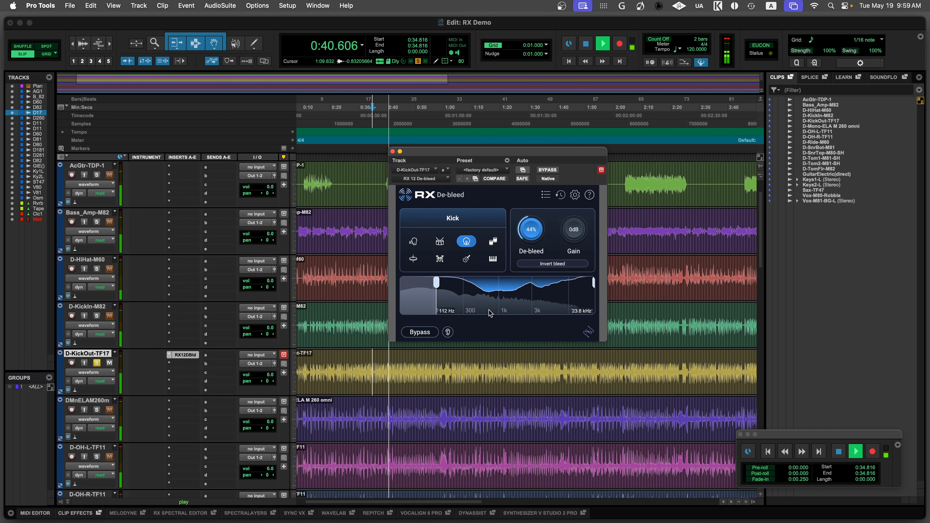
pyautogui.press('space')
pyautogui.click(184, 354)
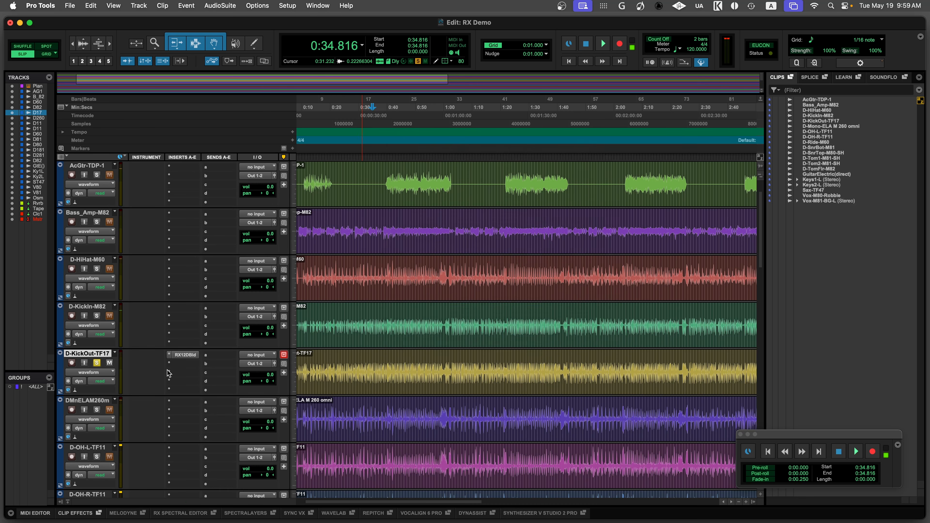
# Solo the Vox-M80 lead vocal track and play it from about 35.8 s.
pyautogui.scroll(-10, 218, 378)
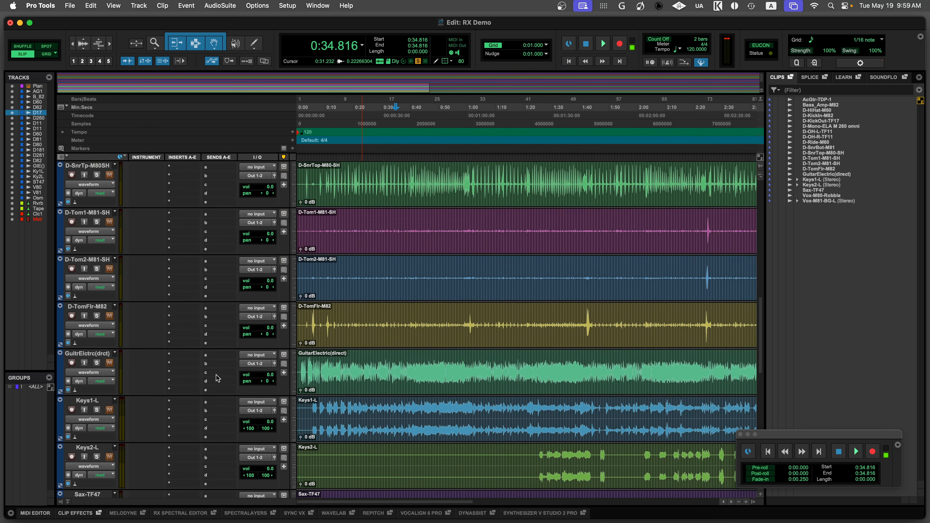
pyautogui.scroll(-5, 218, 379)
pyautogui.press('space')
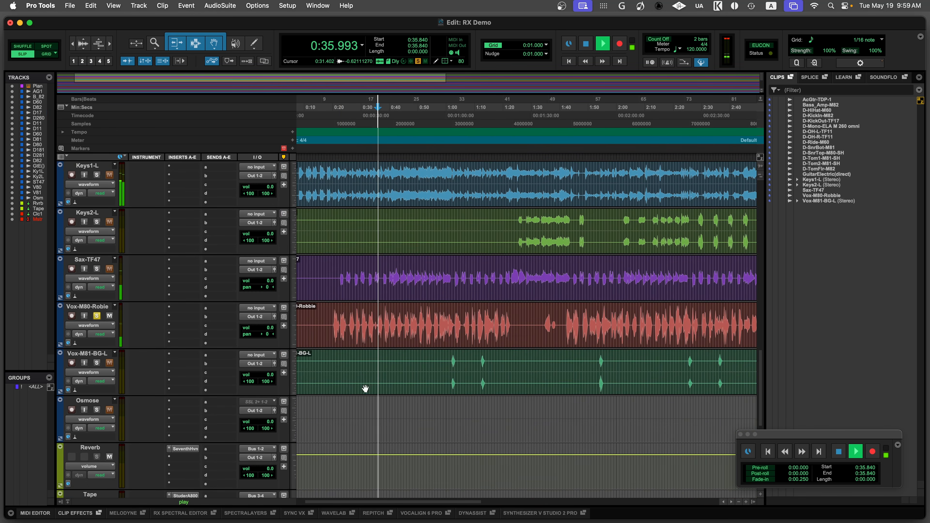
pyautogui.press('space')
# Insert the RX 12 De-bleed plug-in on the Vox-M80 vocal track and move its window above the vocal waveform.
pyautogui.click(184, 313)
pyautogui.moveTo(184, 312)
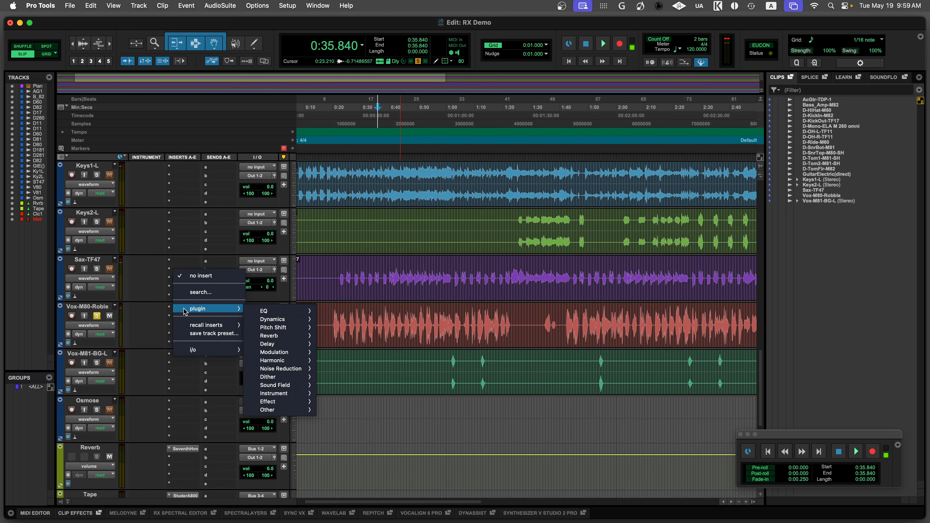
pyautogui.click(201, 292)
pyautogui.write('blee')
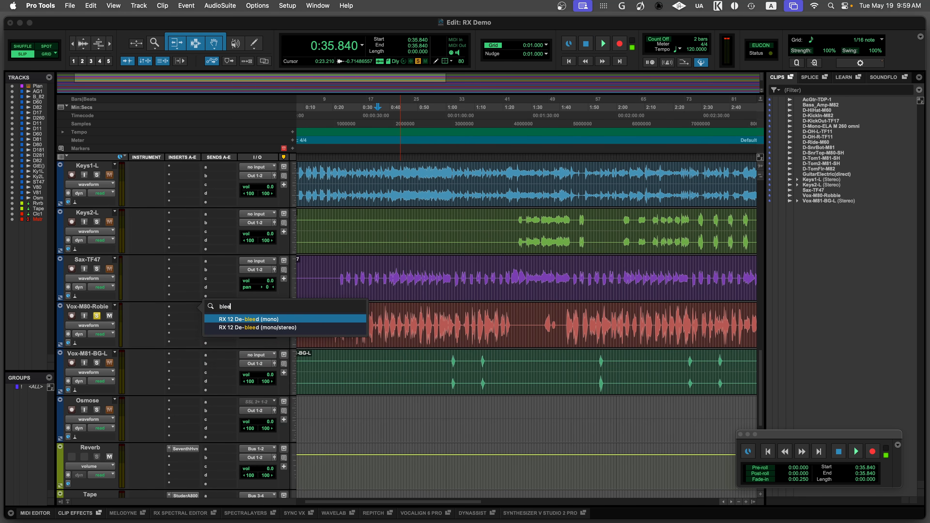
pyautogui.press('Escape')
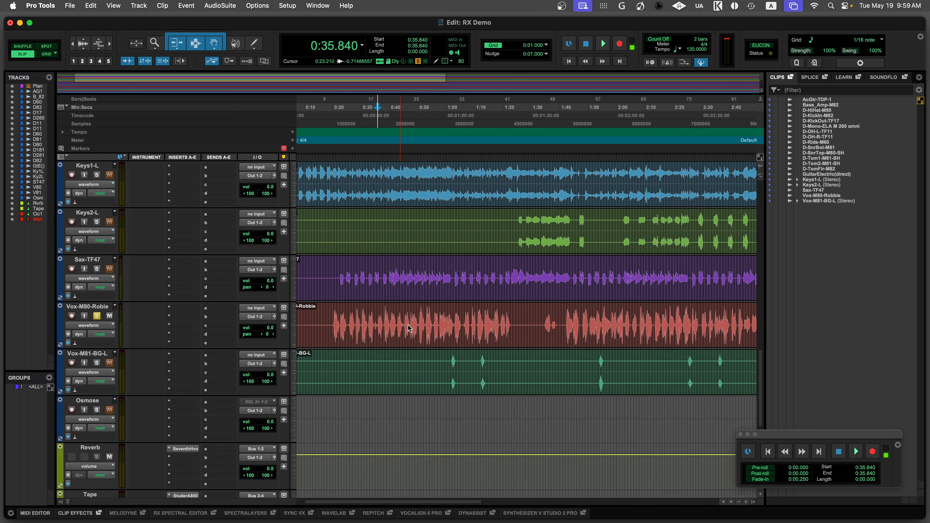
pyautogui.moveTo(508, 151); pyautogui.dragTo(465, 102)
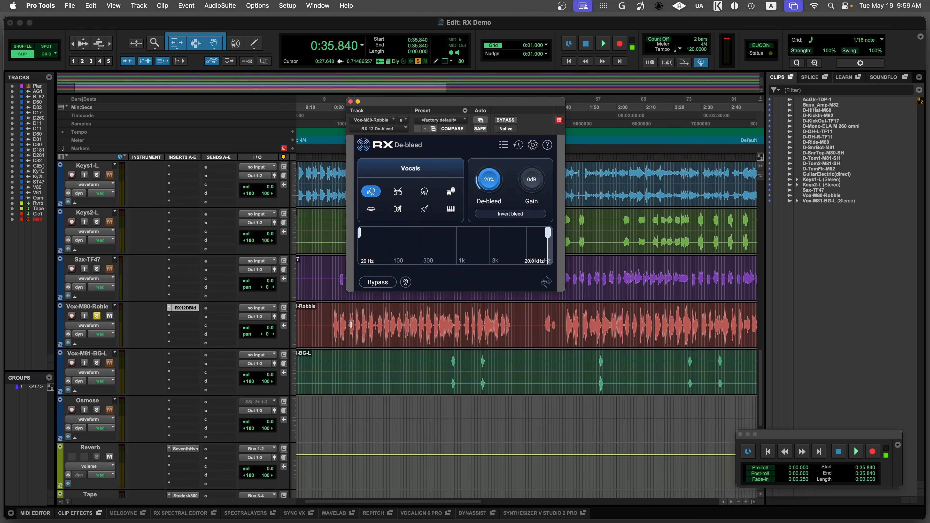
# Set the vocal track's De-bleed amount to 38%, compare it with the bypassed sound from about 24.6 s, and close the plug-in.
pyautogui.click(351, 312)
pyautogui.press('space')
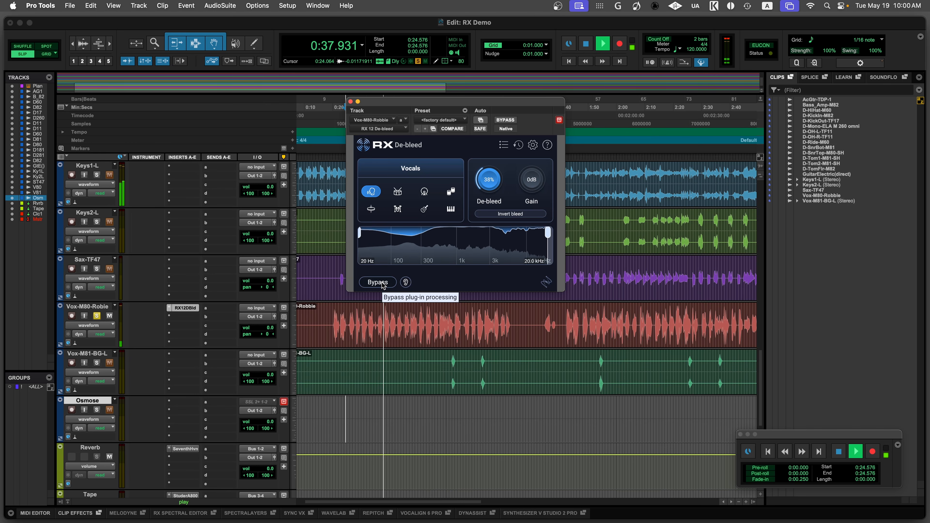
pyautogui.click(378, 283)
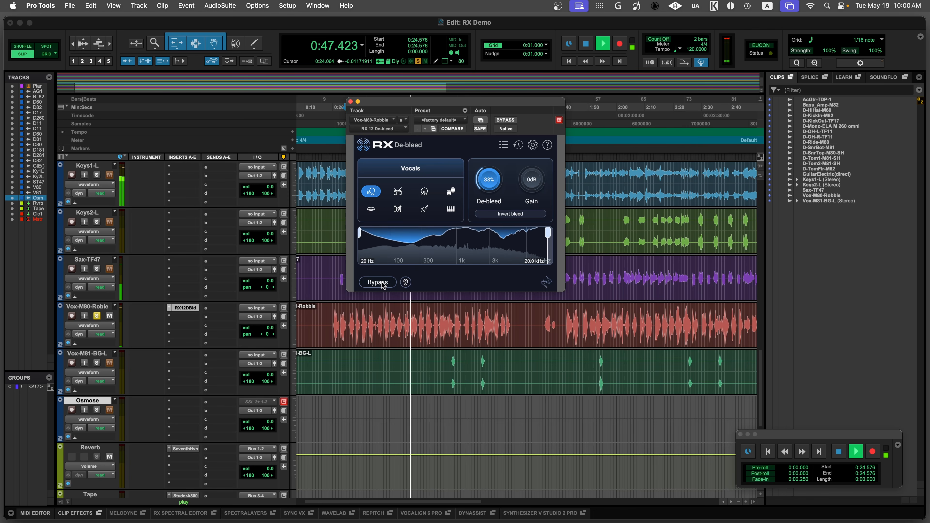
pyautogui.click(351, 102)
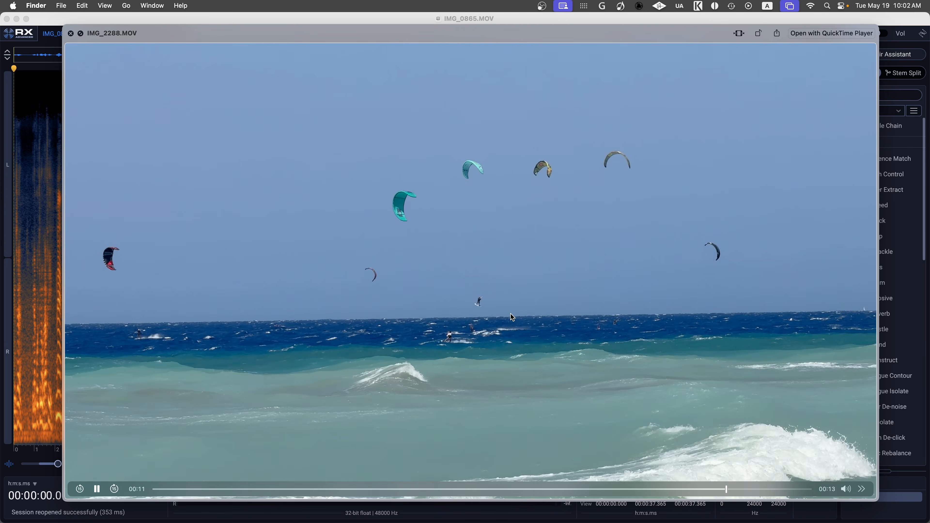
# Close the IMG_2288.MOV video preview.
pyautogui.press('space')
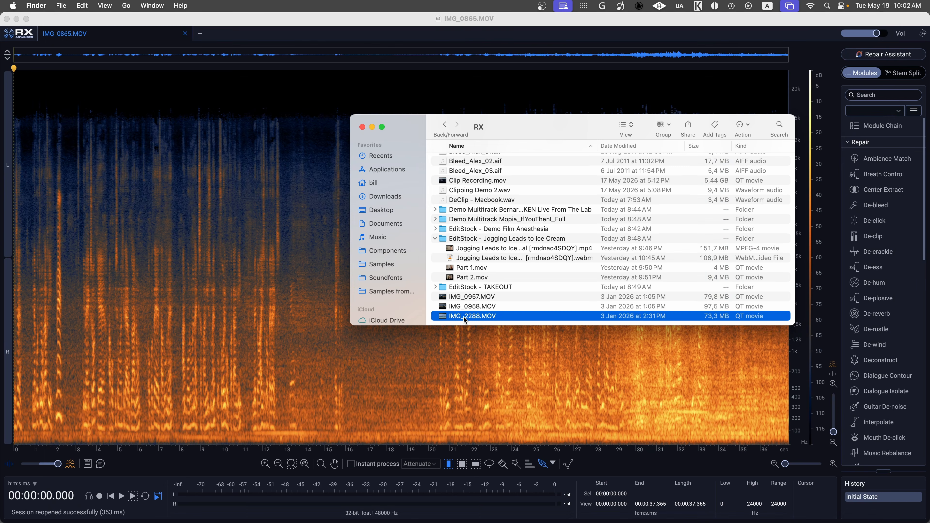
# Open IMG_2288.MOV from the RX folder in iZotope RX 12 and play its audio from about 6.3 s.
pyautogui.moveTo(464, 317); pyautogui.dragTo(254, 258)
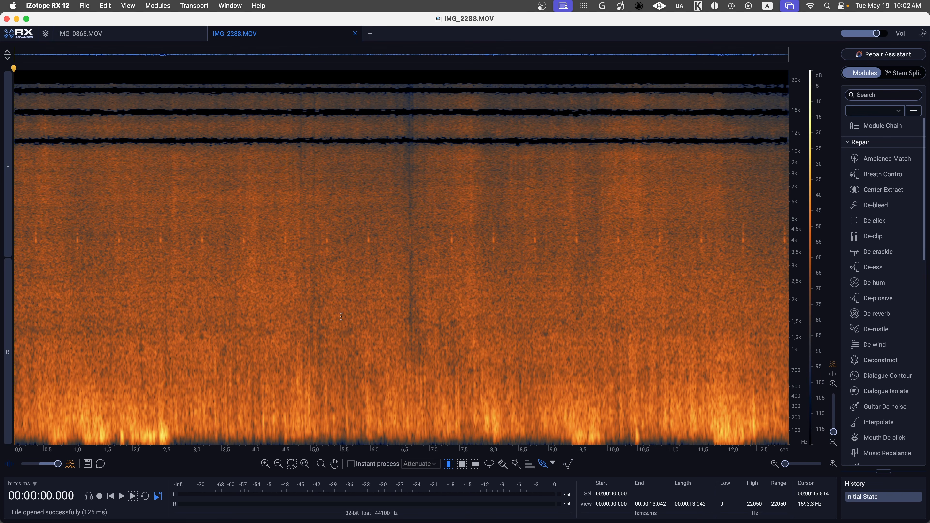
pyautogui.press('space')
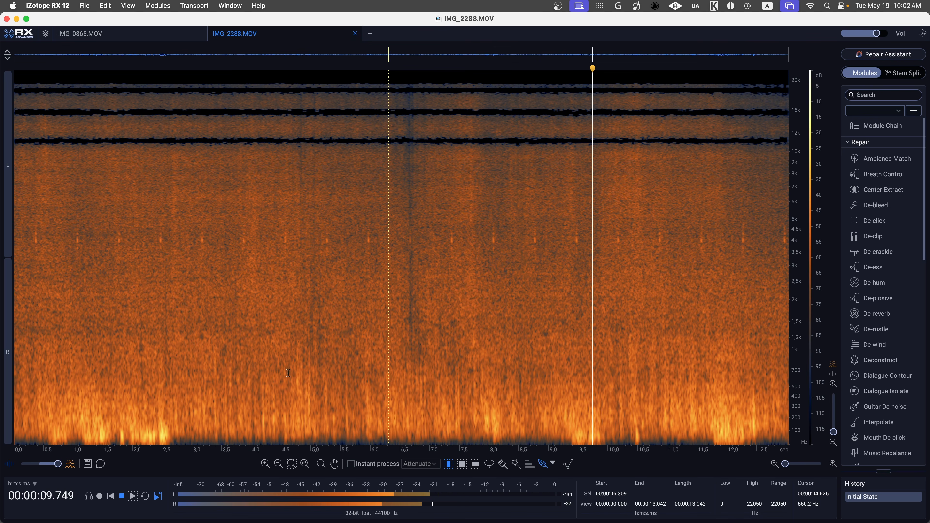
# Select the entire IMG_2288.MOV audio and preview De-wind on it with the [Default] preset, its window placed over the spectrogram.
pyautogui.press('super+a')
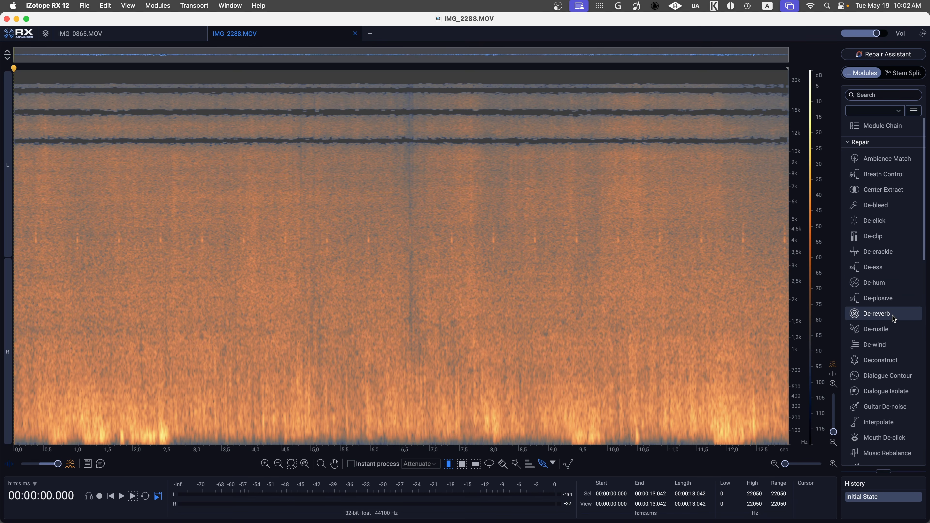
pyautogui.click(881, 345)
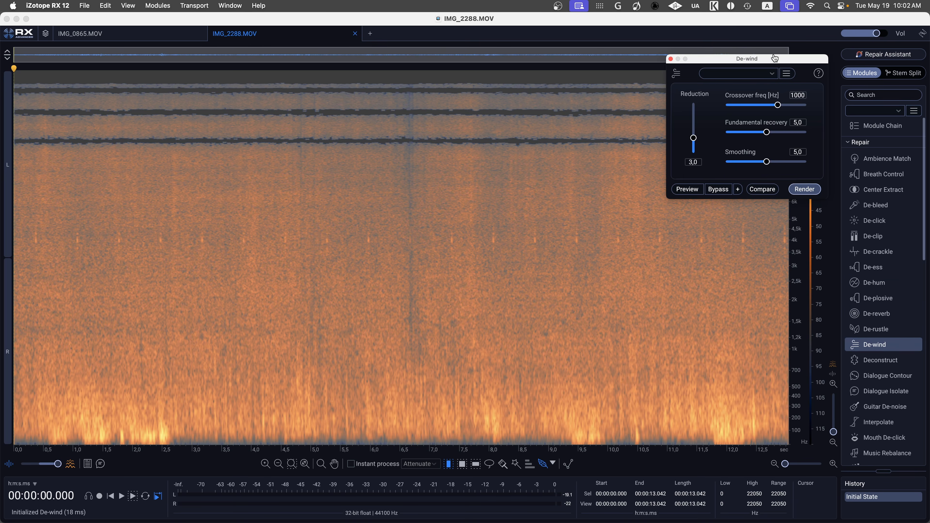
pyautogui.moveTo(775, 58); pyautogui.dragTo(477, 127)
pyautogui.click(470, 142)
pyautogui.click(445, 158)
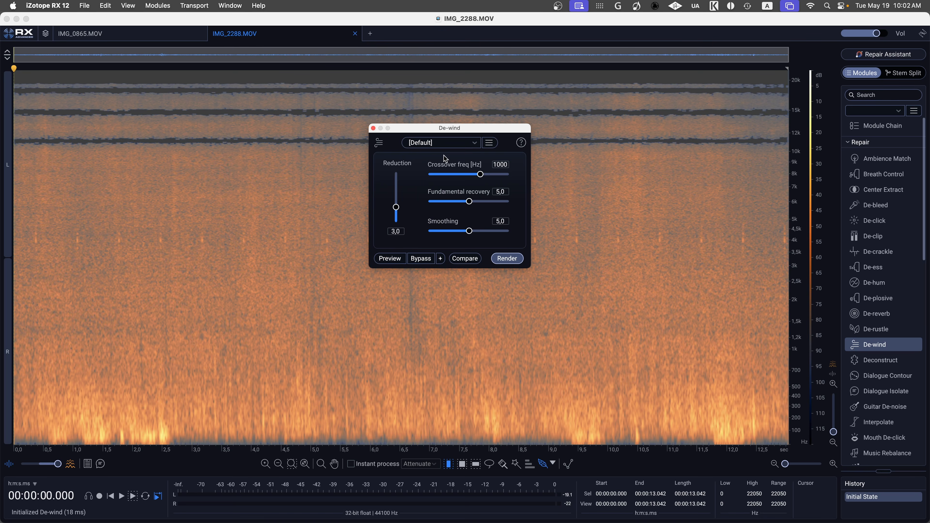
pyautogui.click(397, 259)
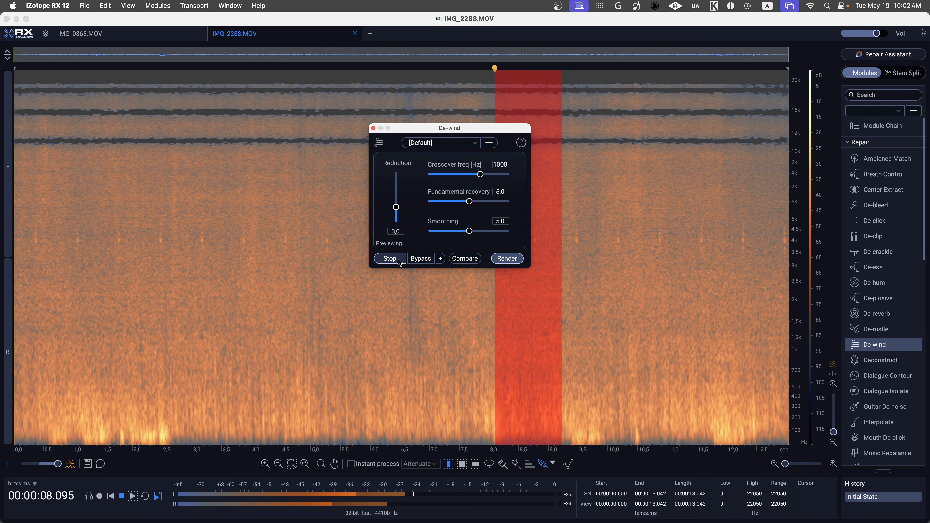
pyautogui.click(399, 259)
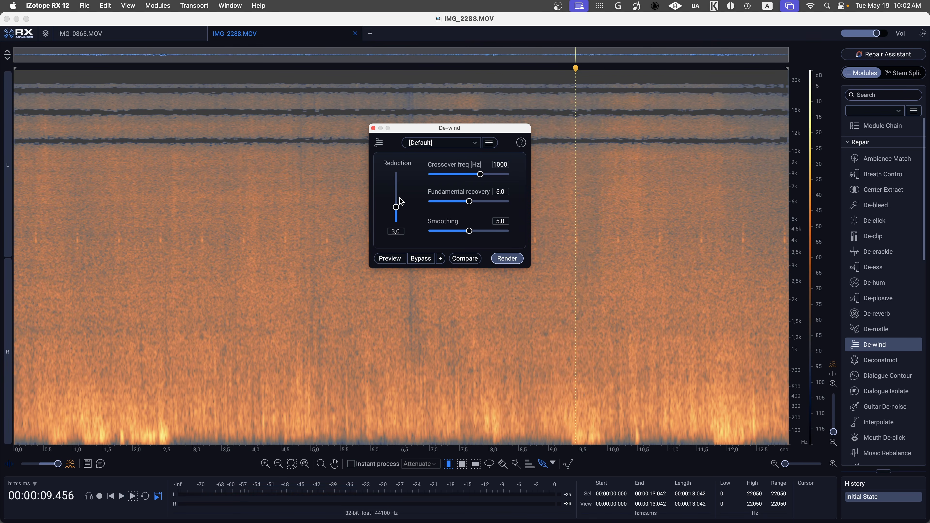